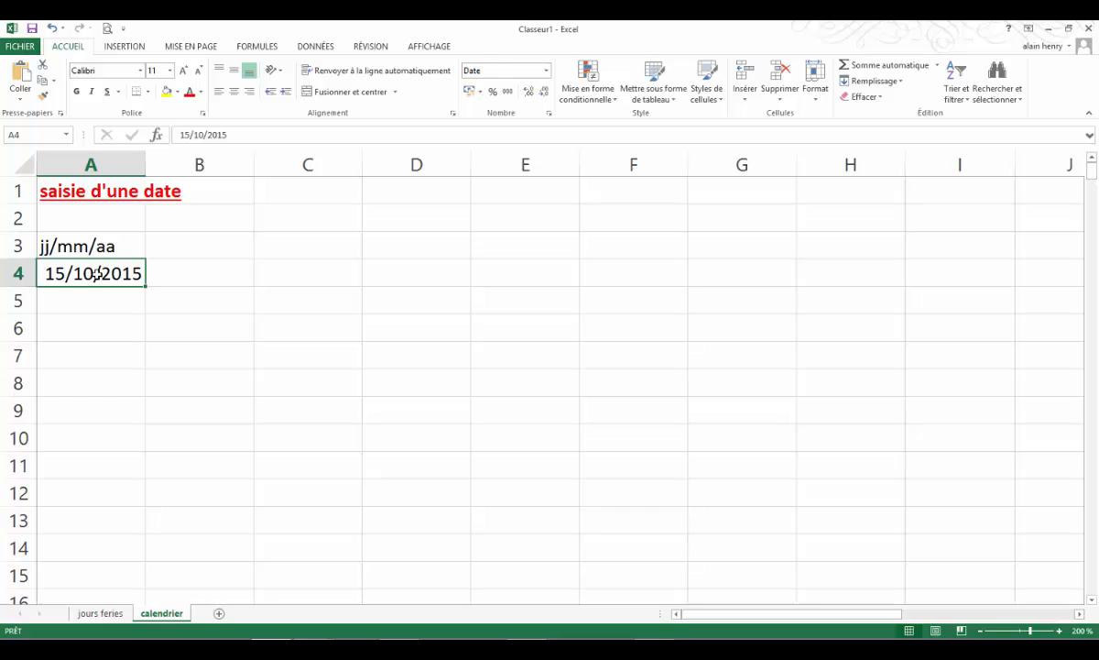
Open the cell format settings for A4 and preview the date types *mercredi 14 mars 2012, 14/3 and 14/3/12
right_click(99, 273)
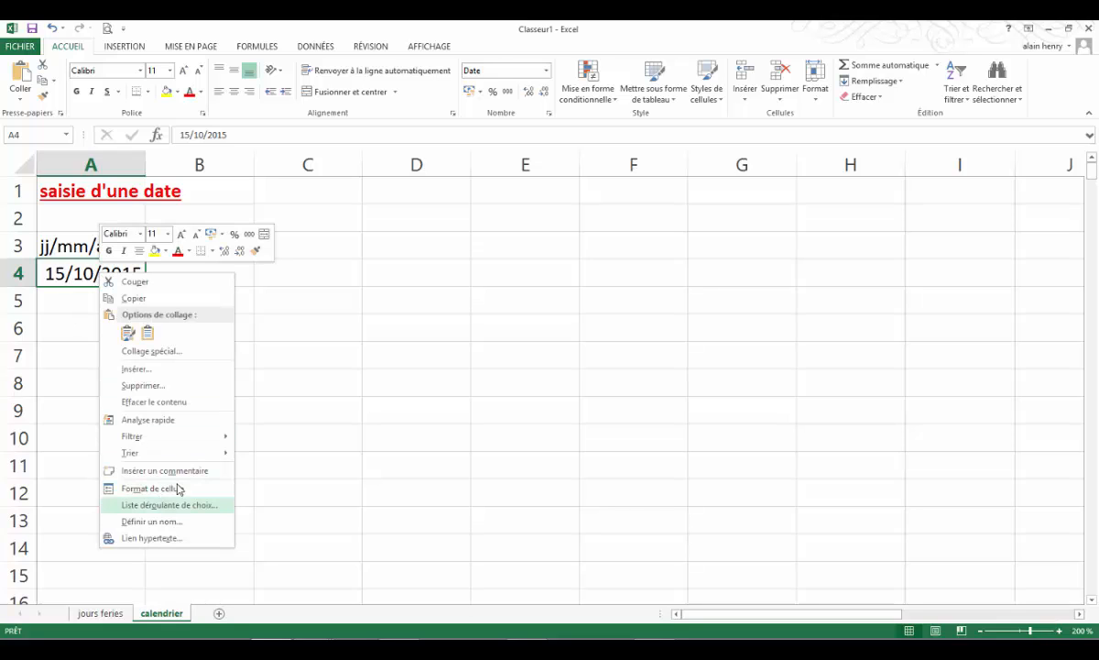
left_click(174, 488)
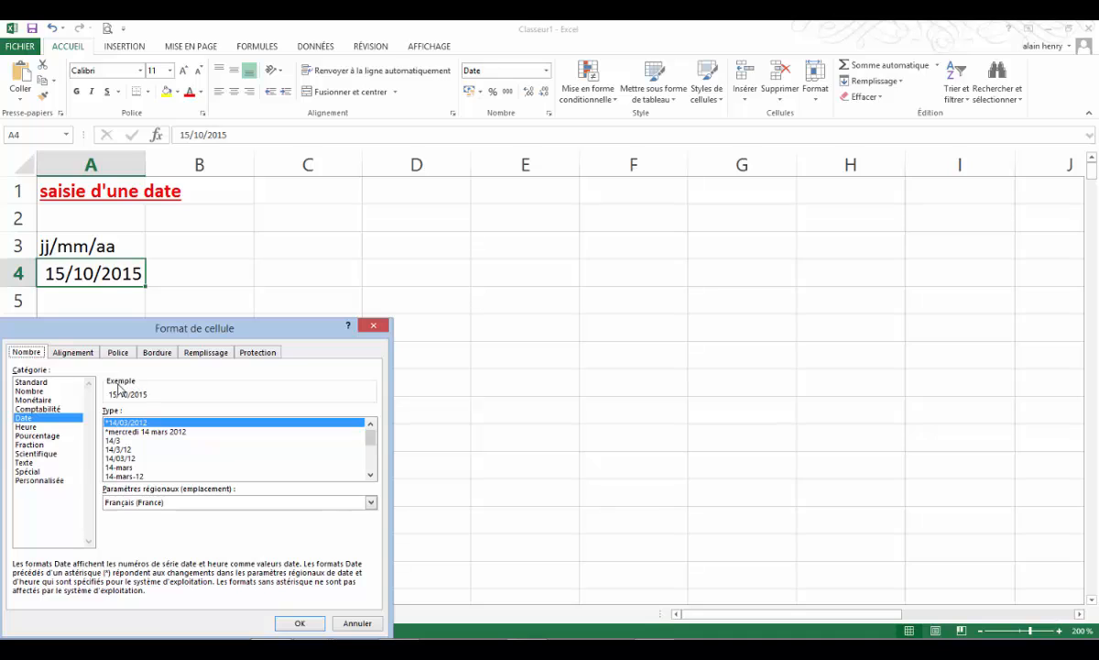
left_click(157, 436)
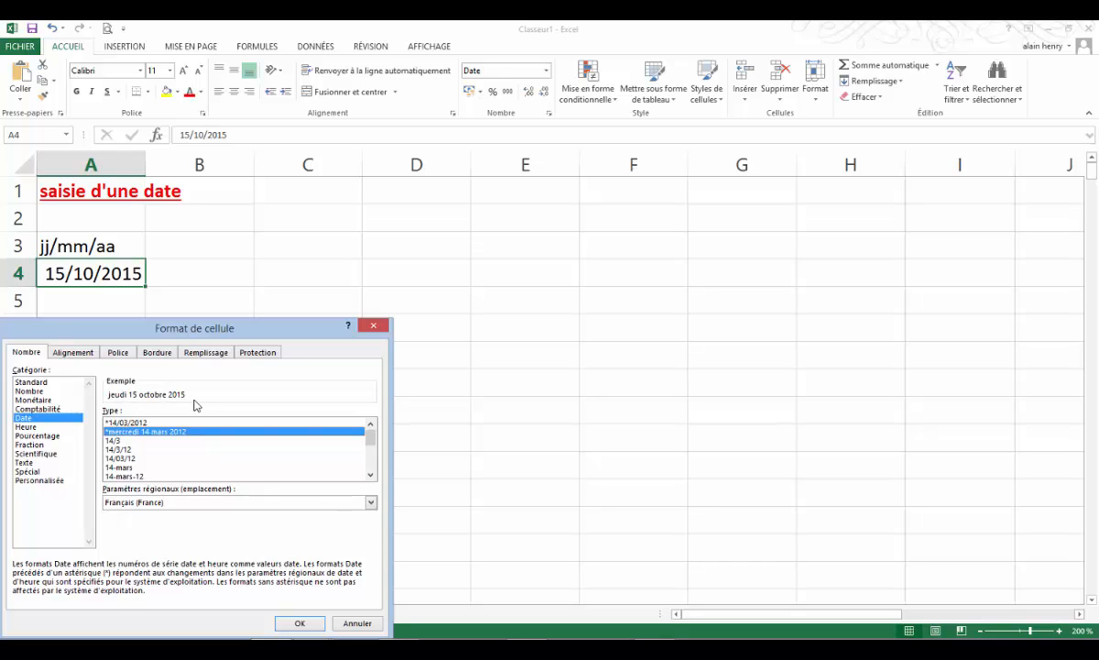
left_click(117, 440)
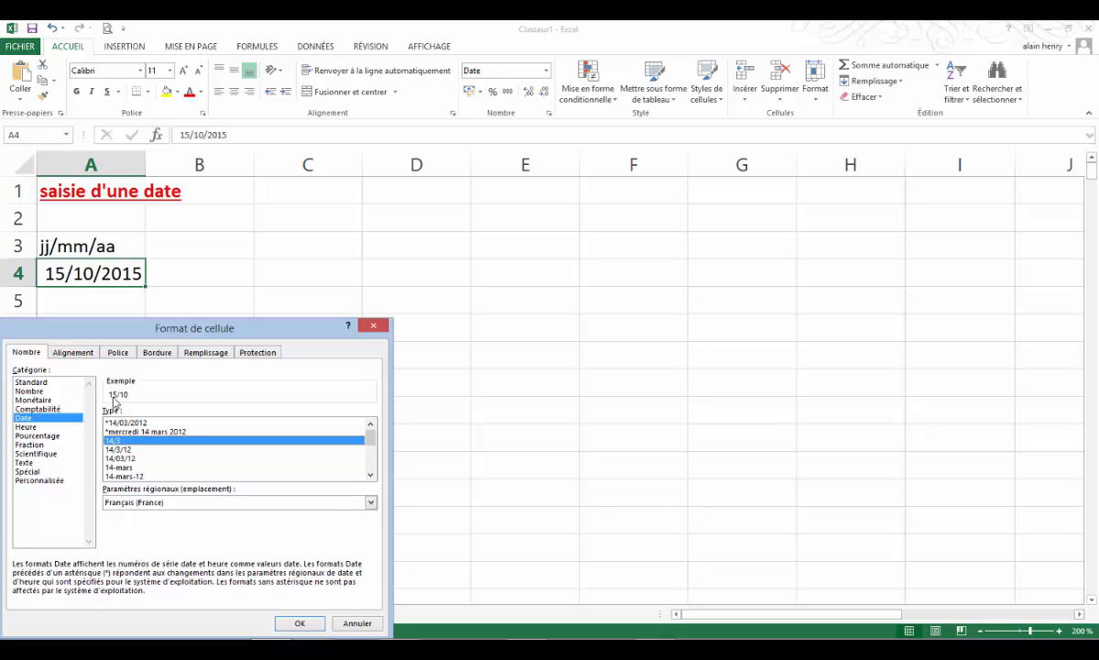
left_click(122, 450)
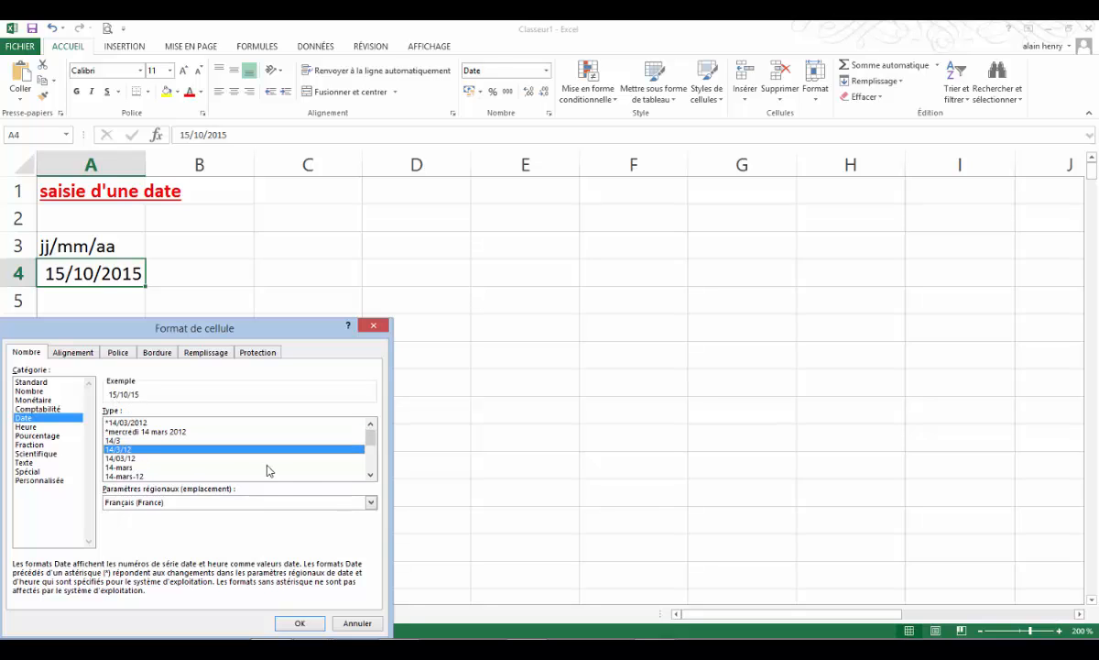
left_click(370, 475)
left_click(371, 474)
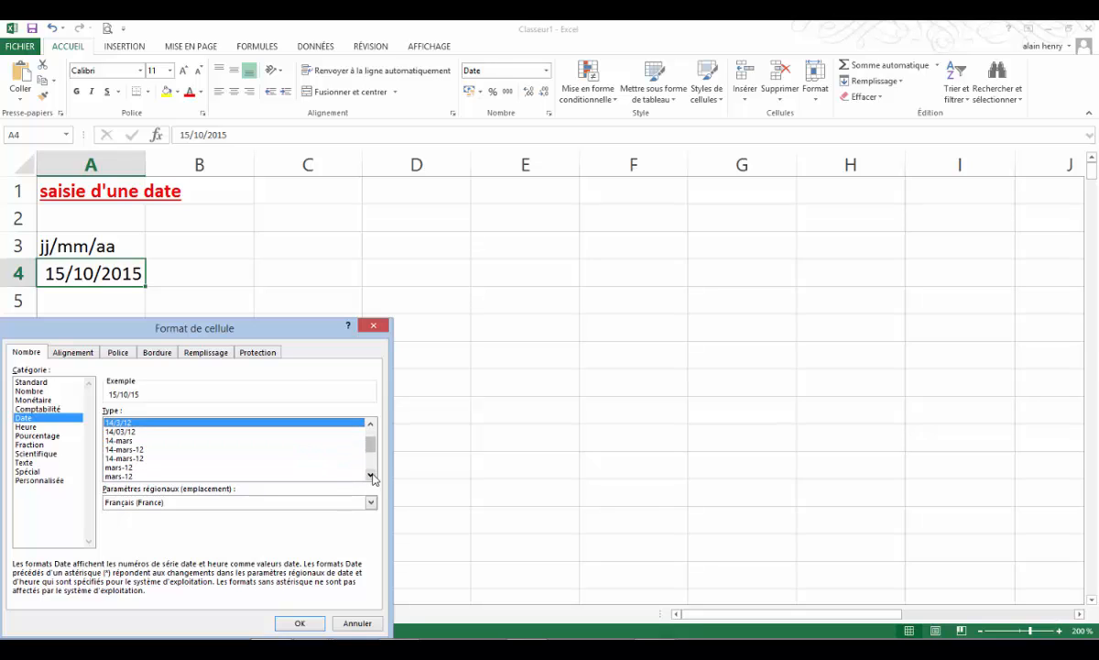
left_click(370, 424)
left_click(370, 424)
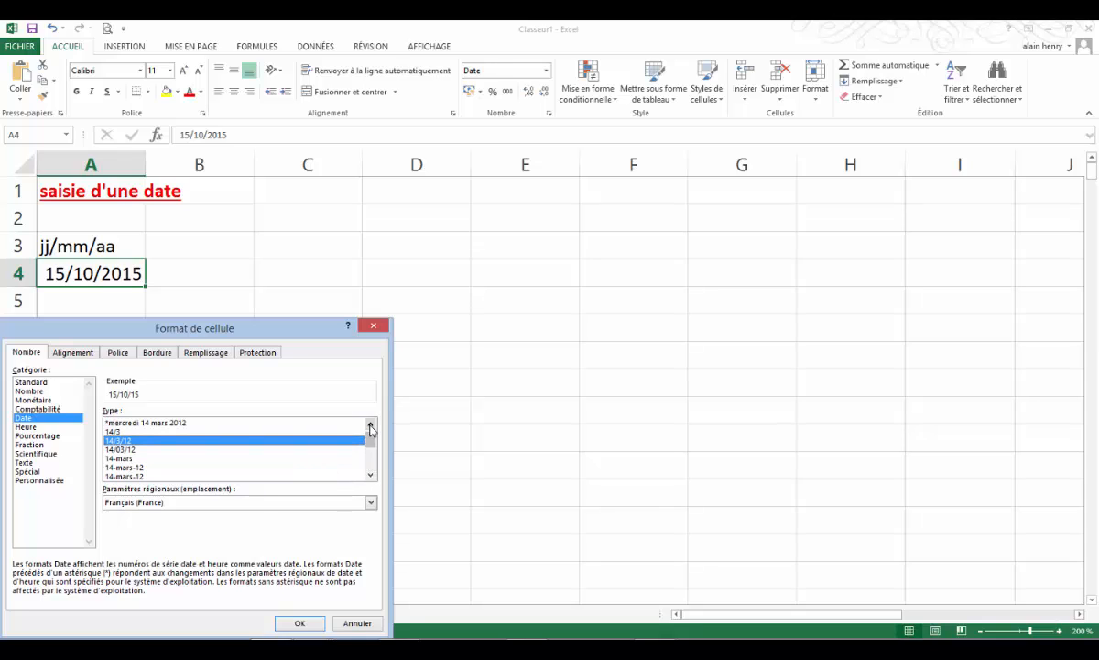
Apply the *mercredi 14 mars 2012 date type to A4 and autofit the width of column A
left_click(148, 423)
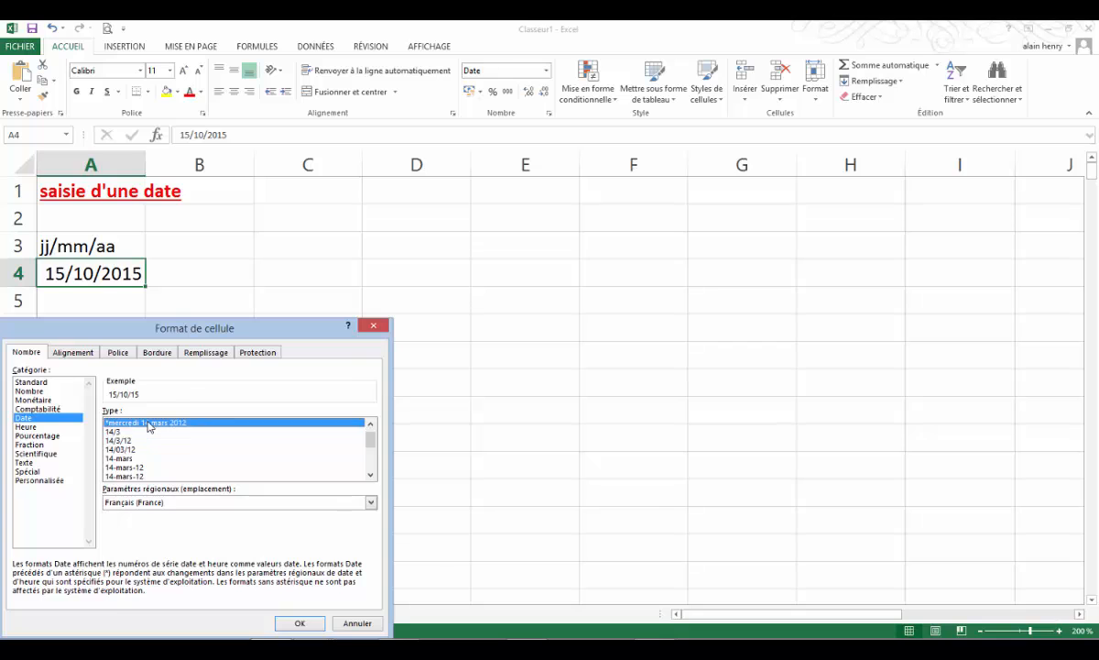
key("Return")
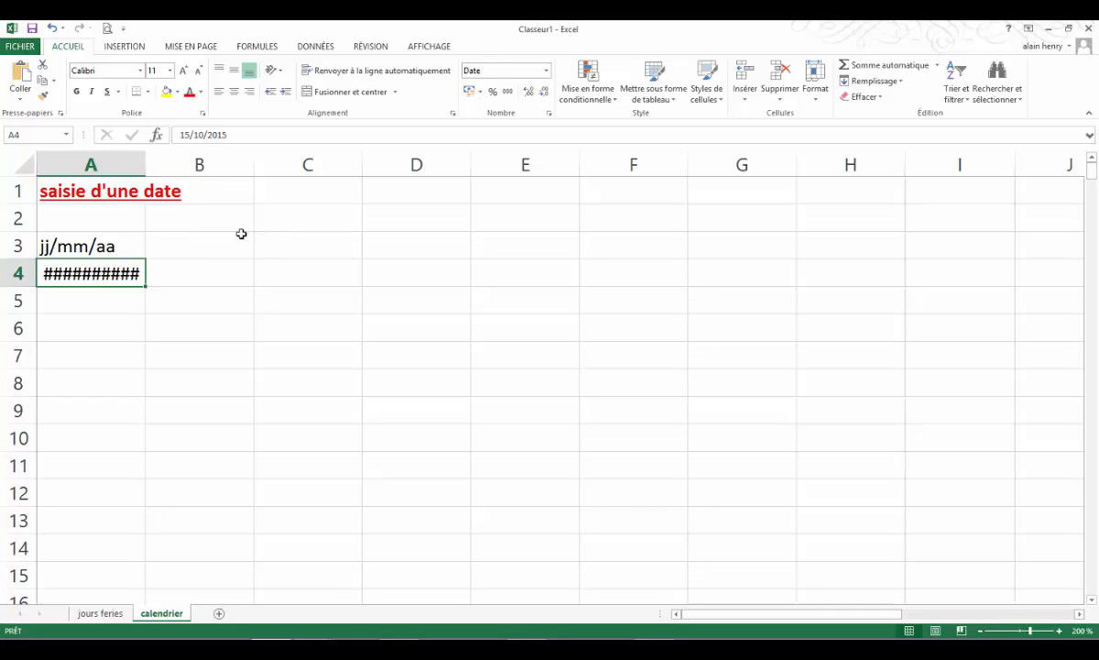
double_click(144, 162)
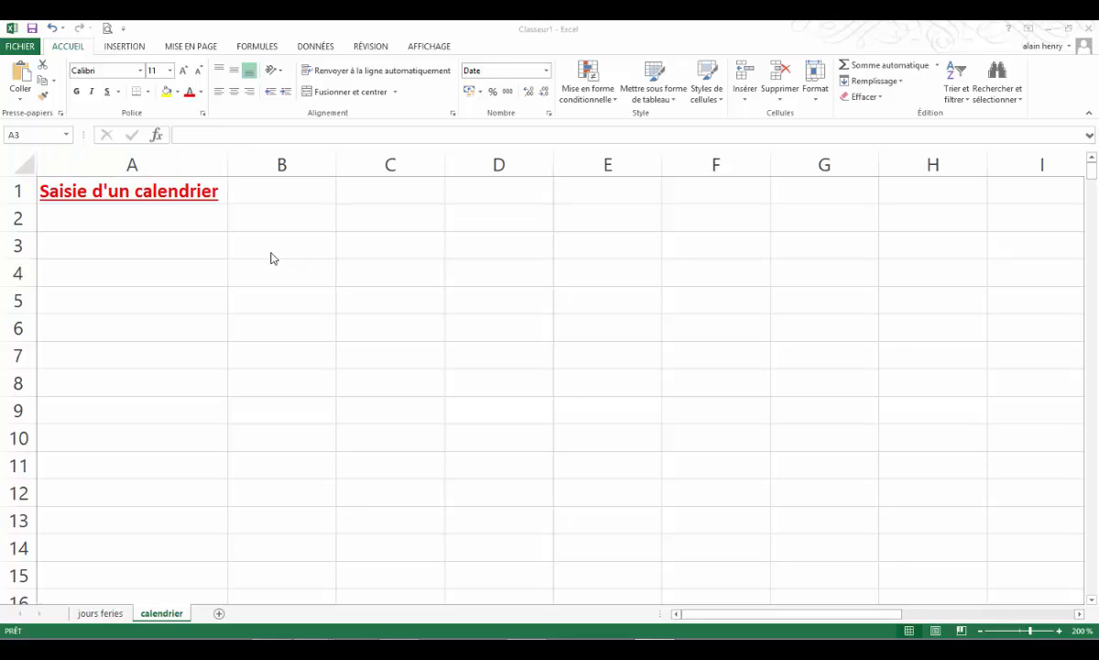
Enter the date 01/01/15 in cell A3 under the calendar title
left_click(128, 246)
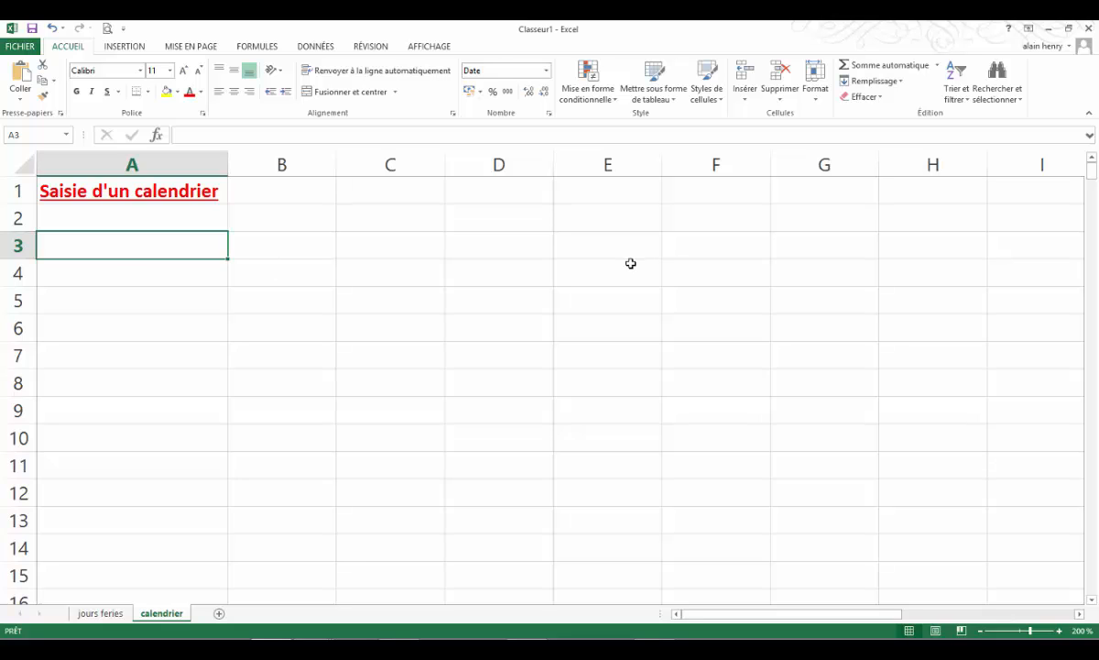
type("01/")
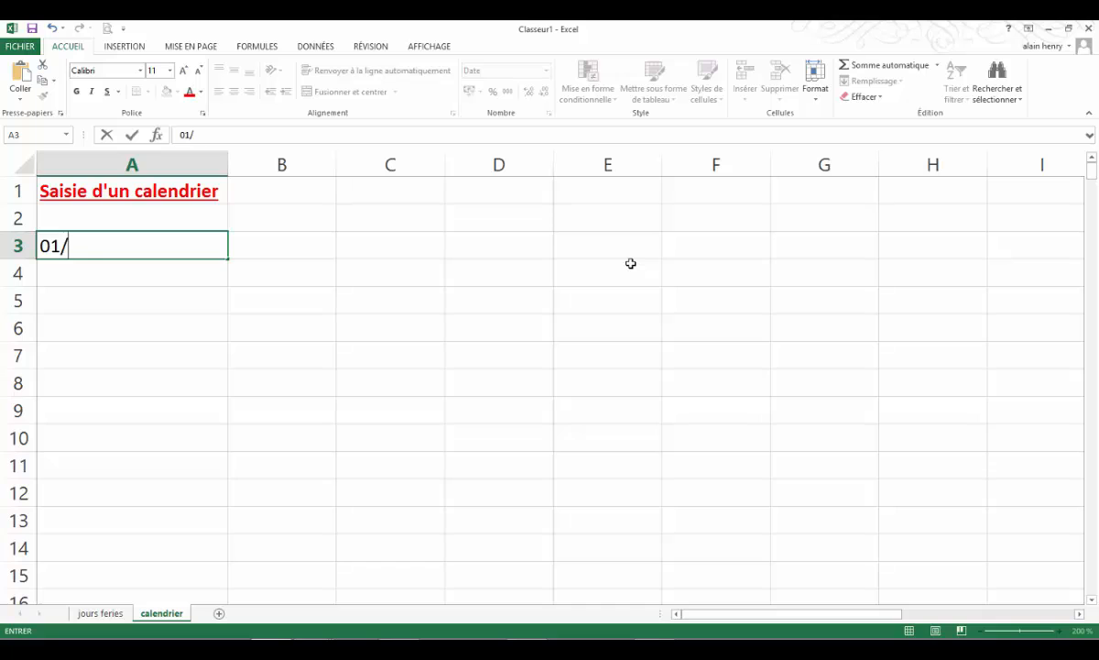
type("01/15")
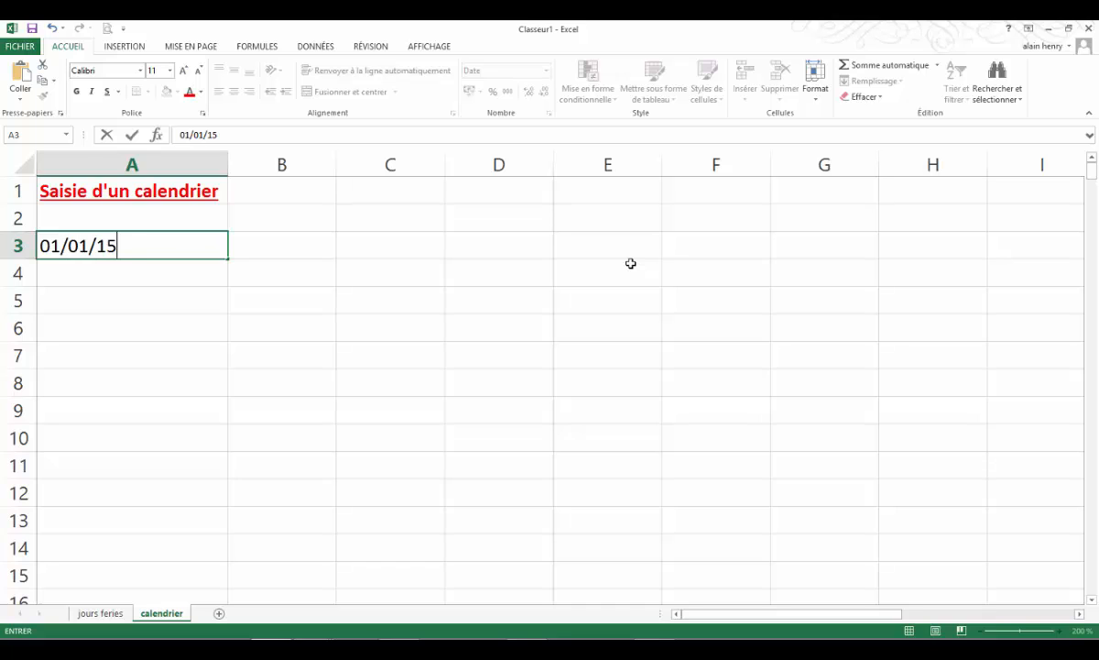
key("Return")
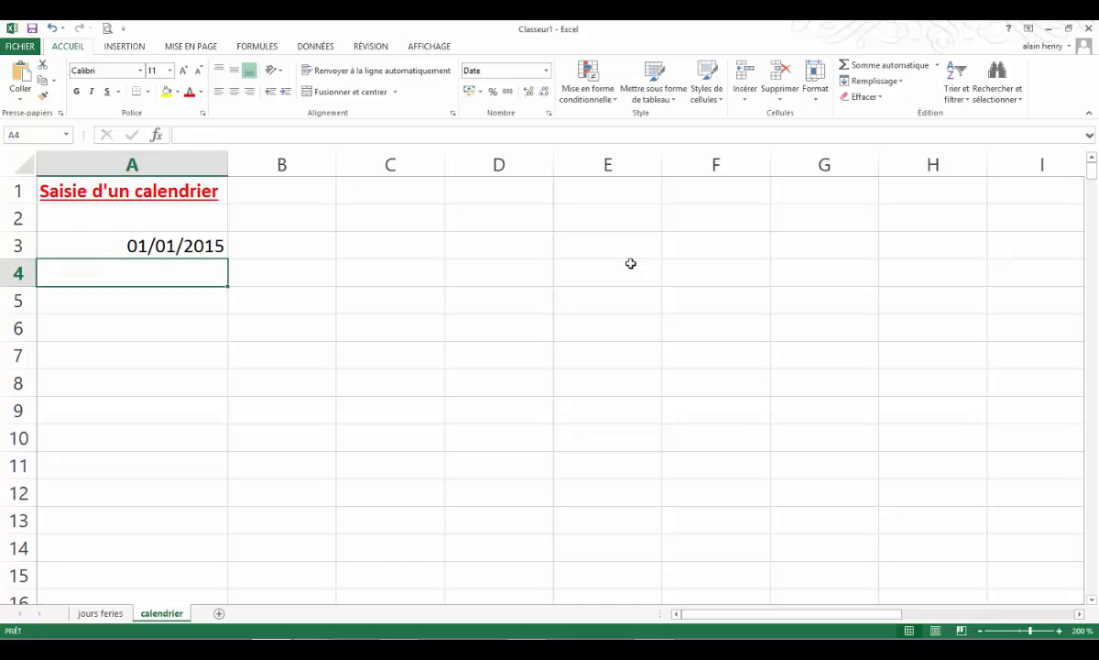
Format the date in A3 as a long date with weekday, day, month name and year
left_click(203, 243)
right_click(202, 243)
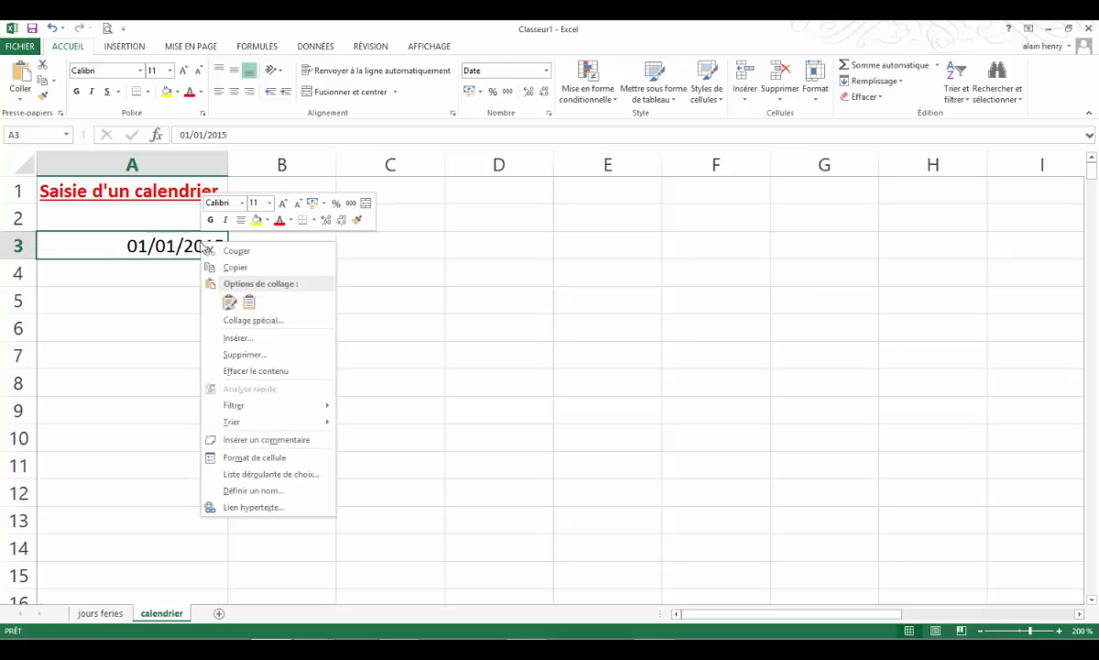
left_click(257, 458)
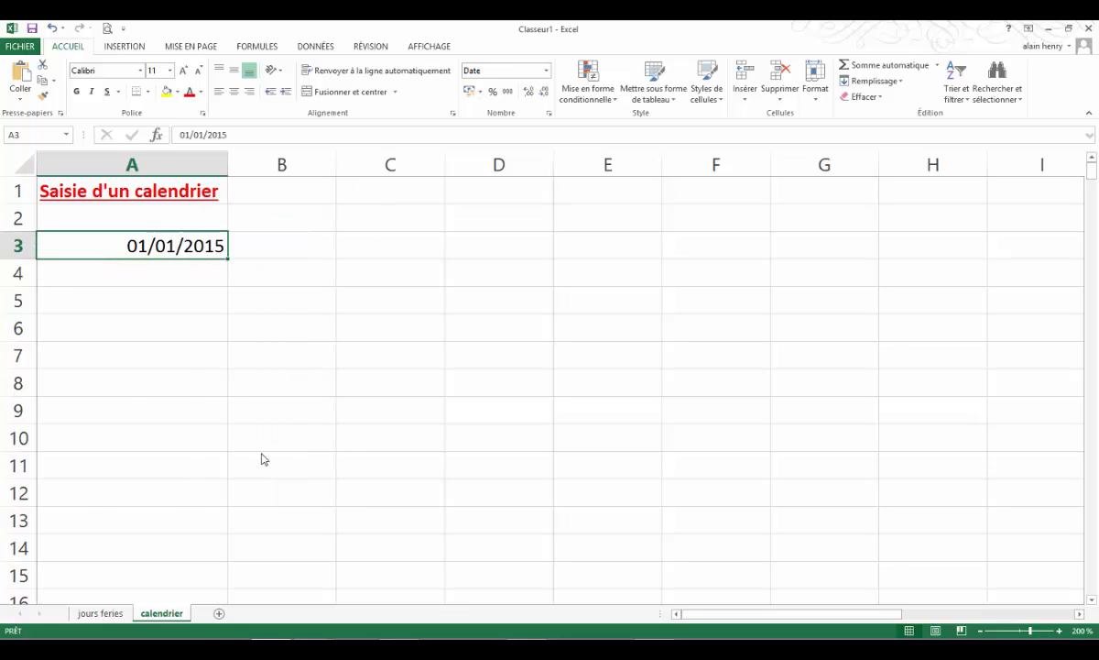
double_click(229, 399)
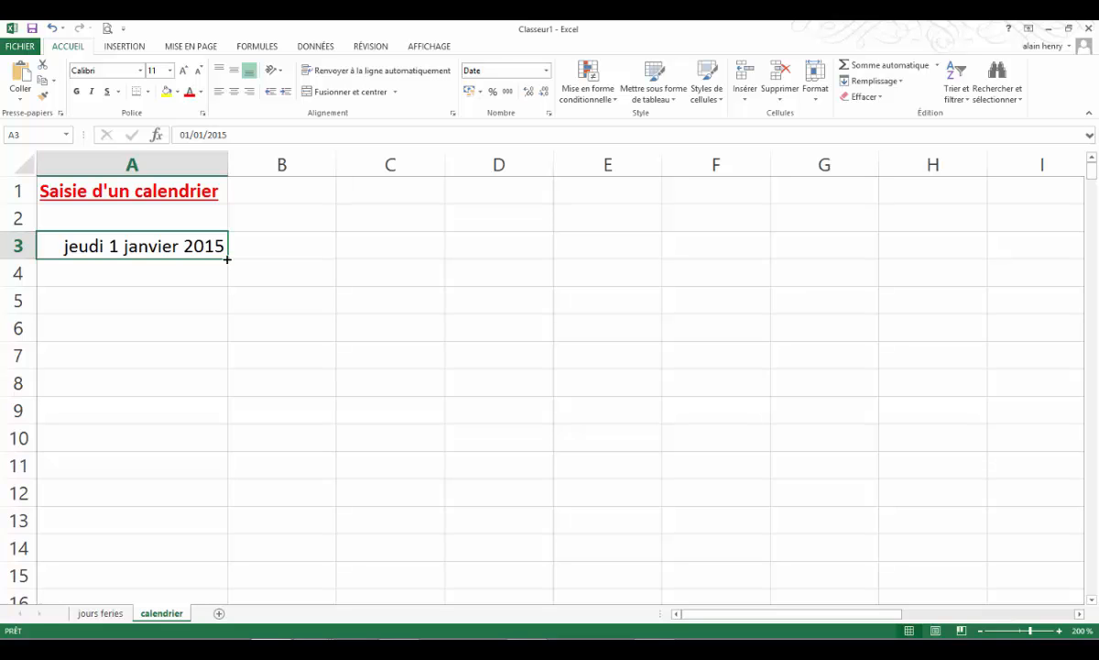
Extend the date in A3 day by day down to jeudi 31 décembre 2015 in A367, and autofit column A
left_click_drag(227, 259, 209, 588)
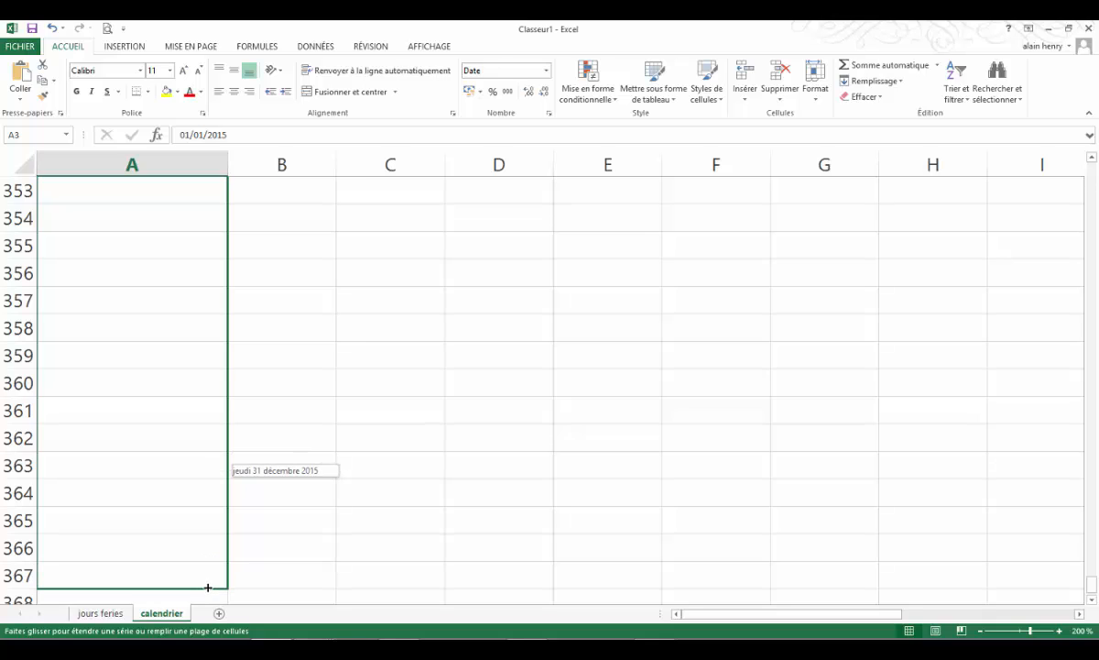
left_click_drag(209, 587, 208, 587)
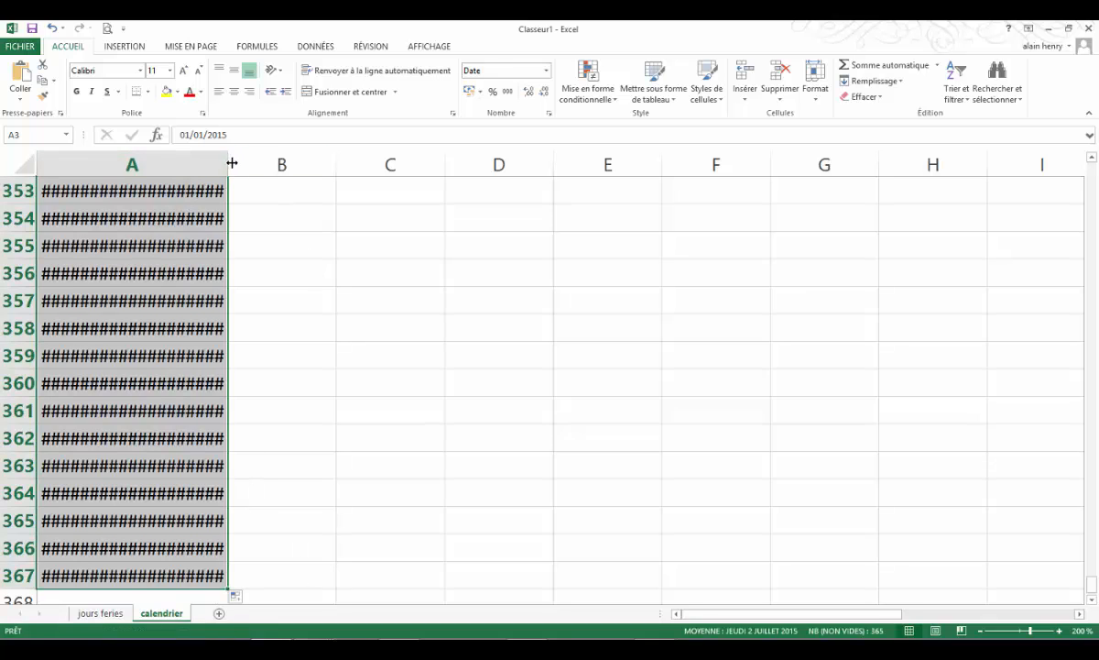
left_click(232, 160)
double_click(229, 163)
left_click(366, 232)
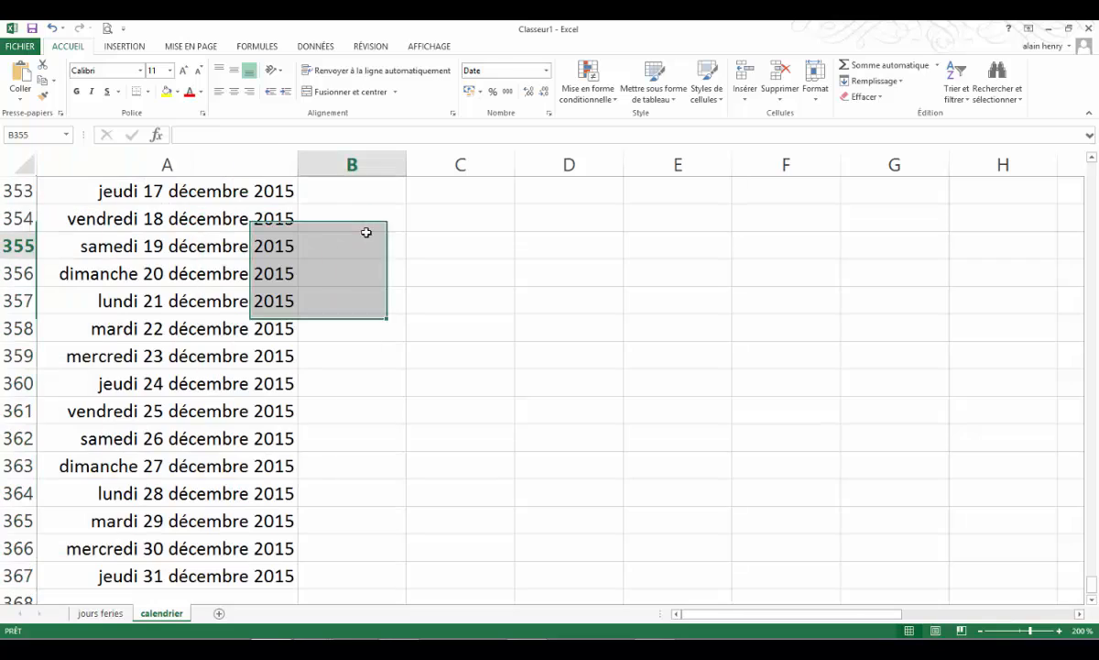
scroll(341, 278, "up", 20)
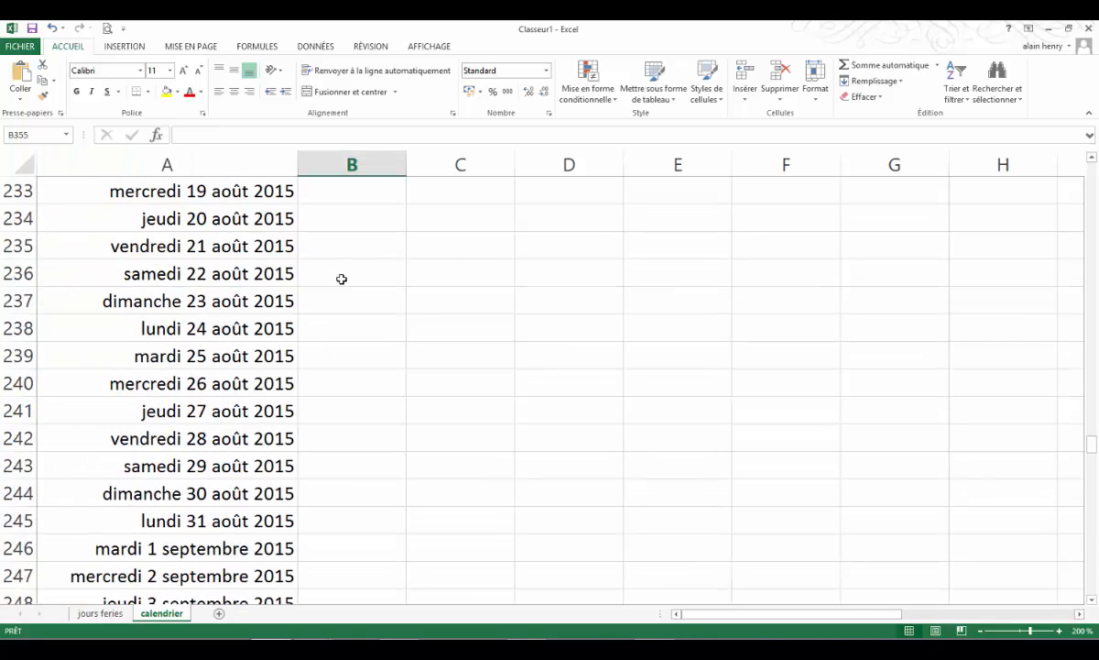
scroll(341, 278, "up", 20)
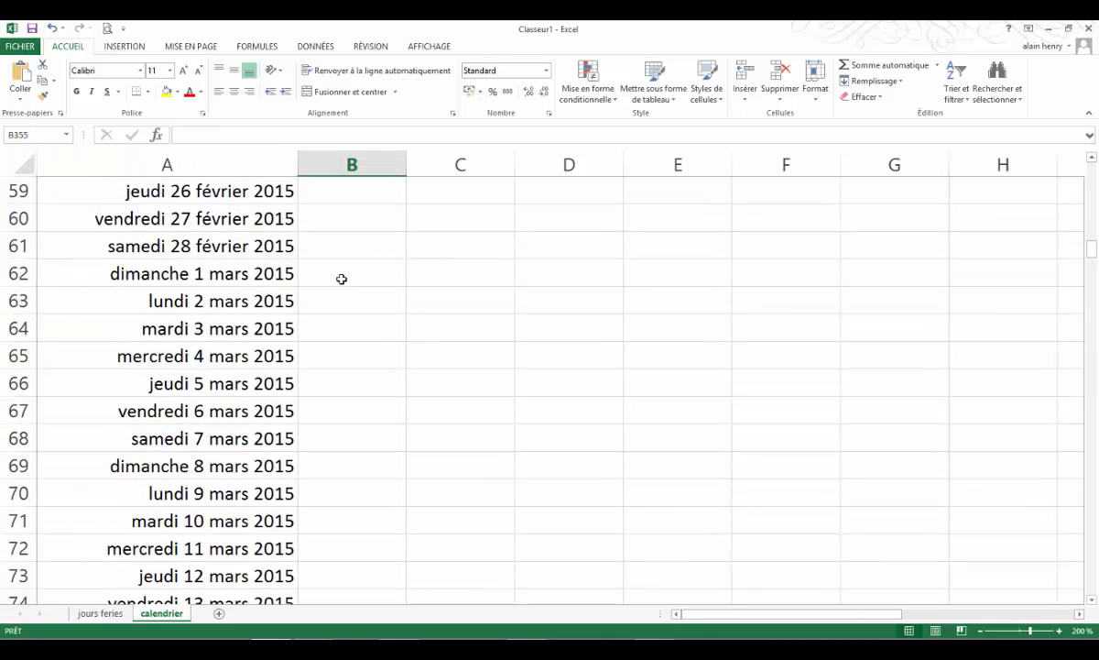
scroll(341, 279, "up", 20)
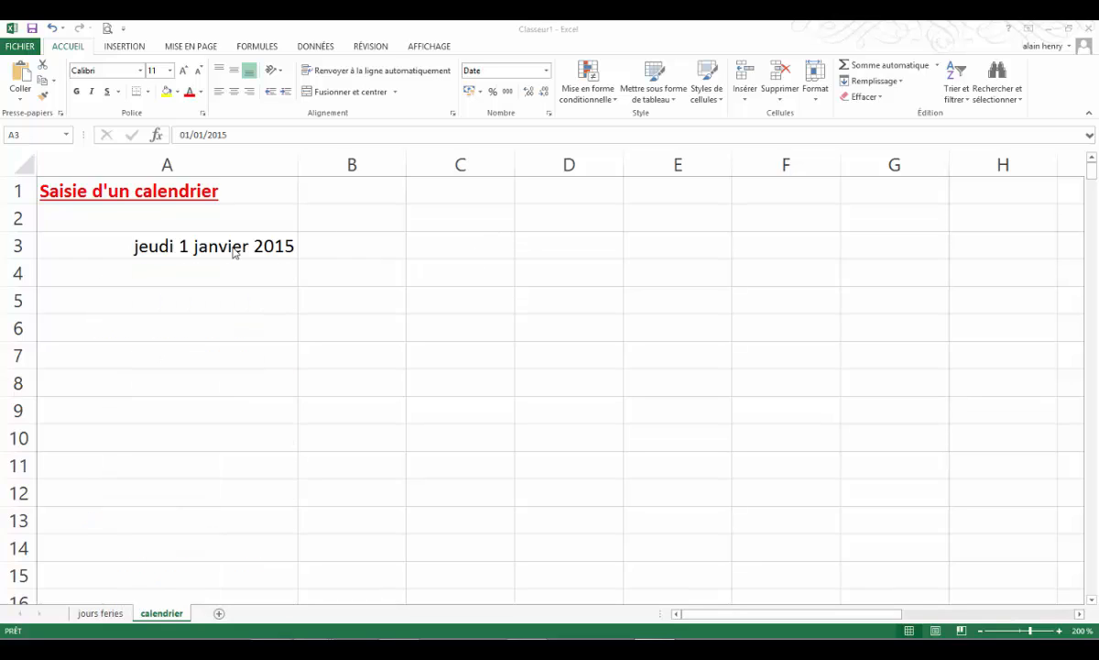
Fill a chronological daily series in columns from A3, with step value 1, ending at 31 décembre 2015
left_click(200, 252)
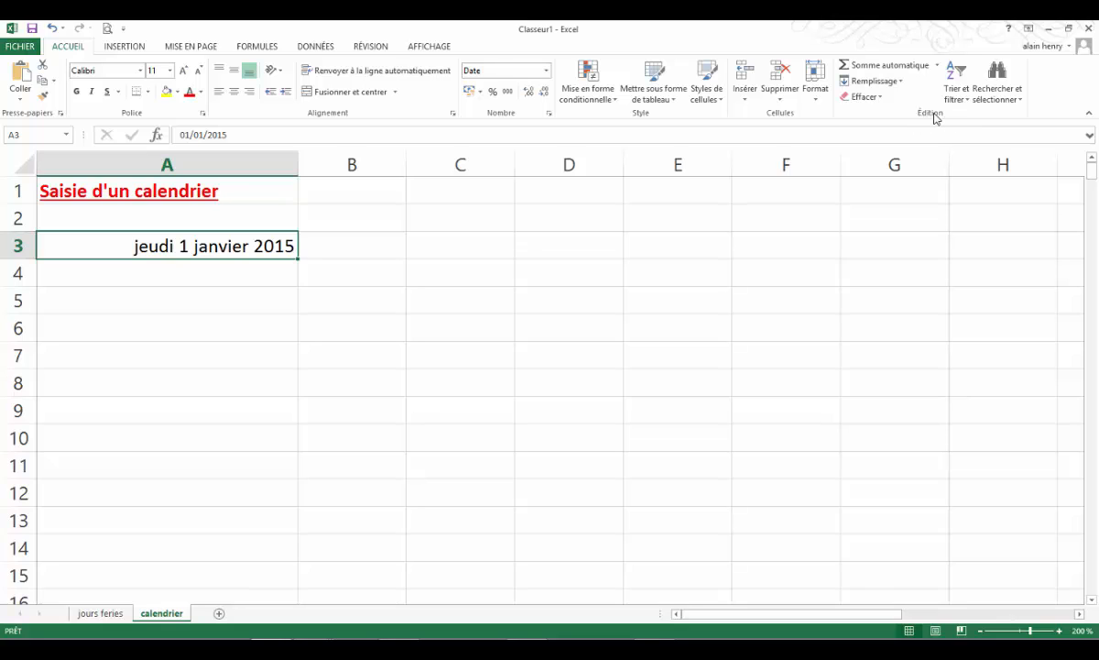
left_click(885, 83)
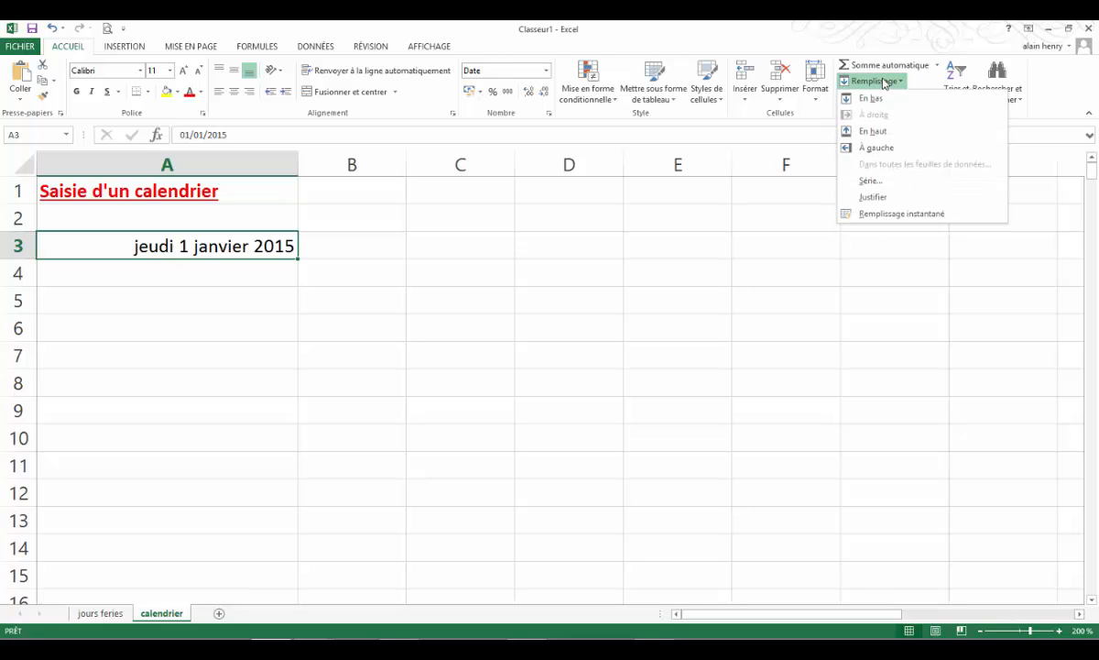
left_click(867, 182)
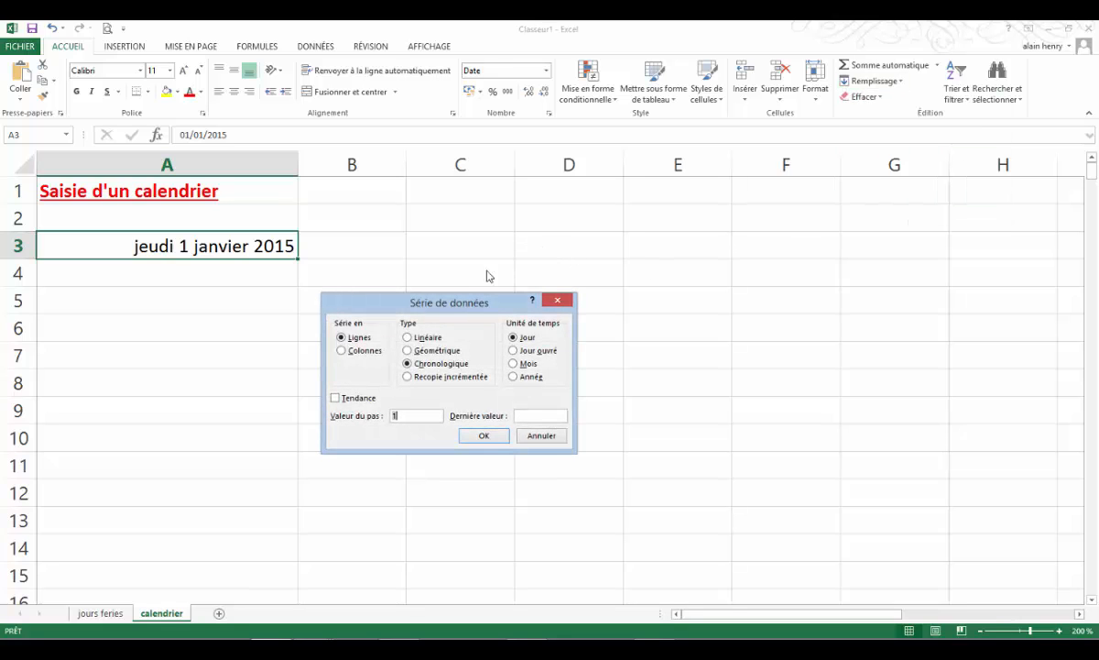
left_click_drag(453, 300, 478, 210)
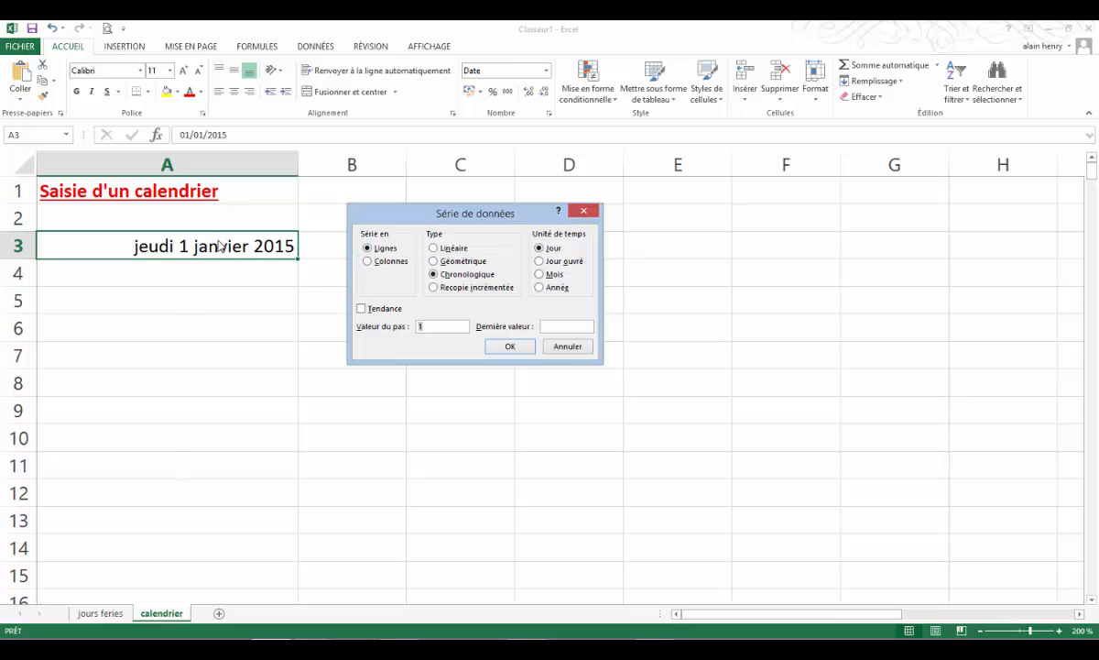
left_click(367, 261)
left_click(546, 326)
left_click(510, 346)
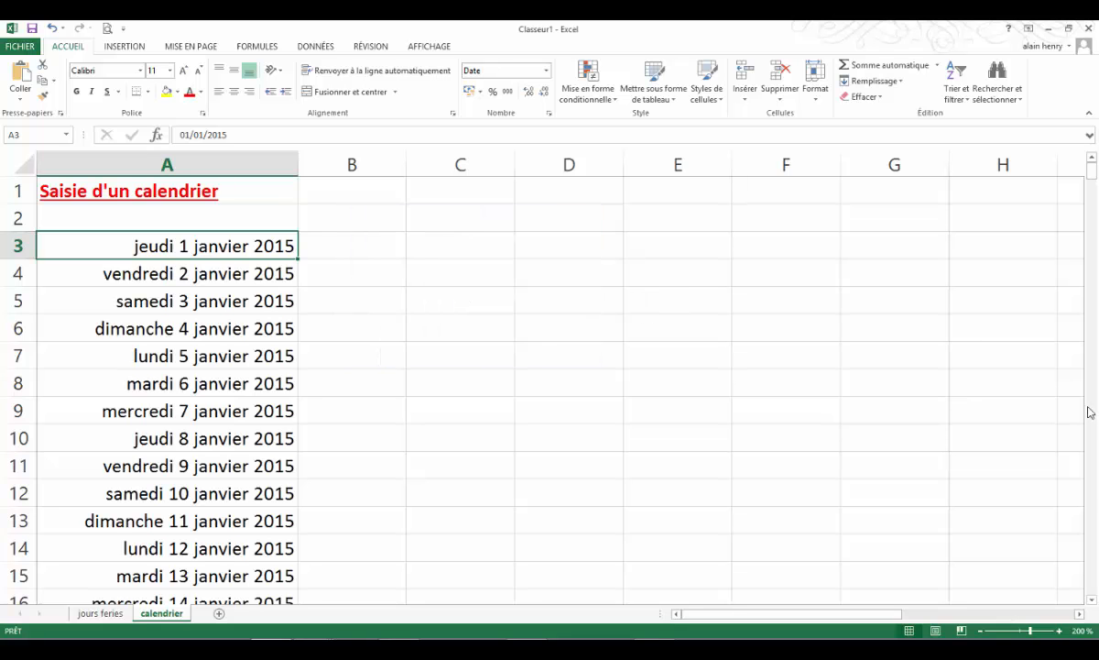
Check the filled dates in column A down to the last one in A367
scroll(1093, 490, "down", 20)
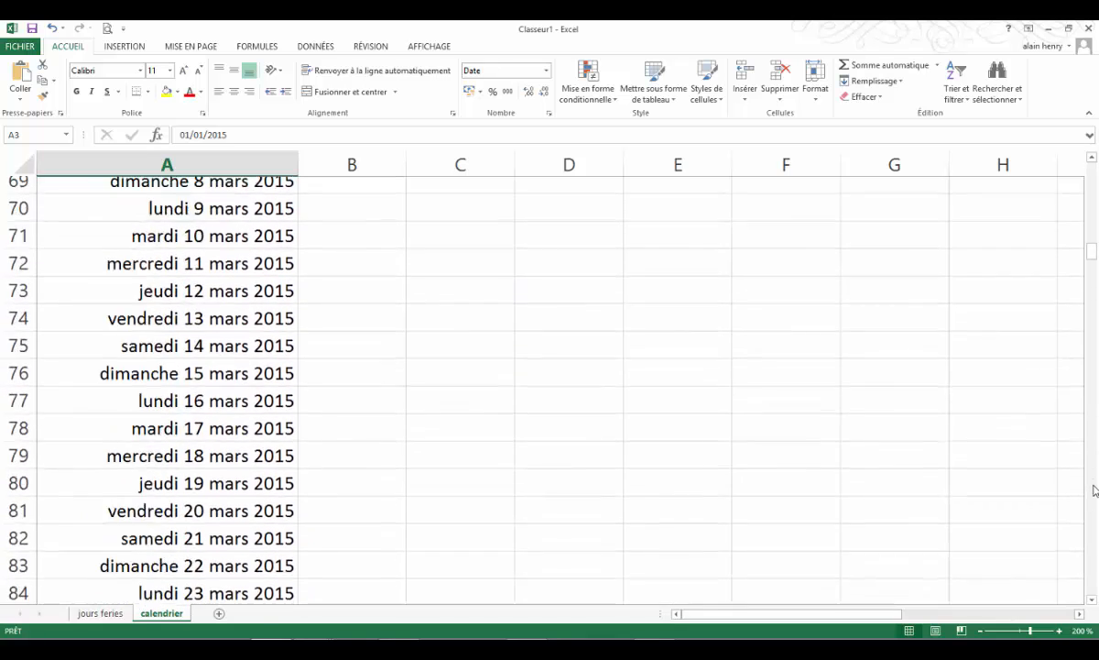
scroll(1093, 491, "down", 20)
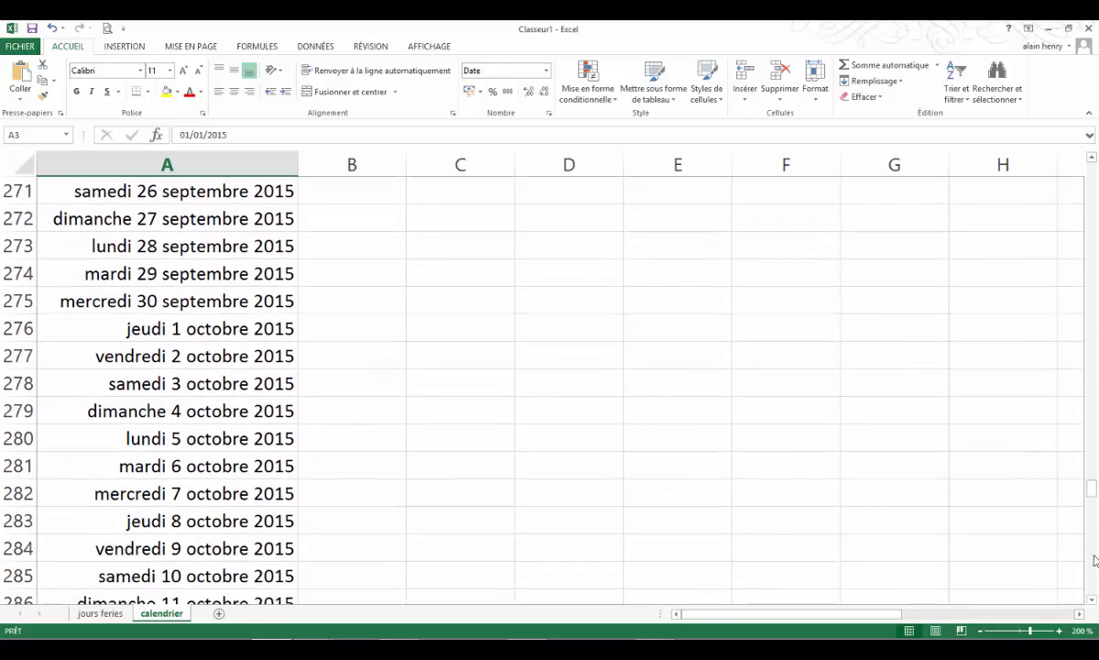
scroll(1097, 566, "down", 15)
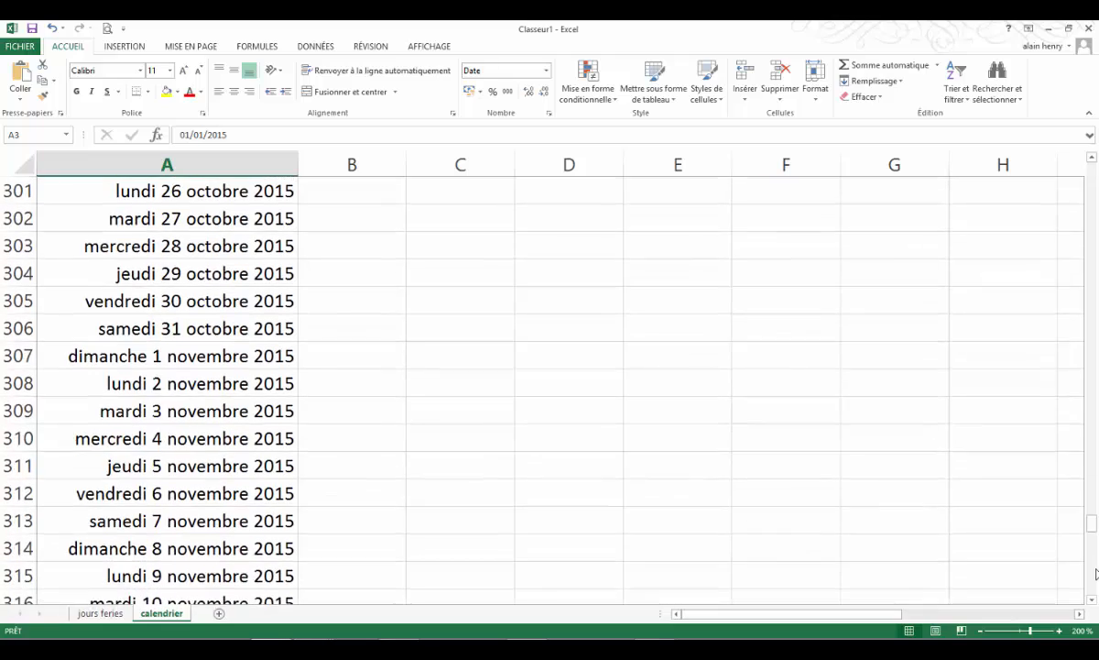
scroll(1096, 572, "down", 10)
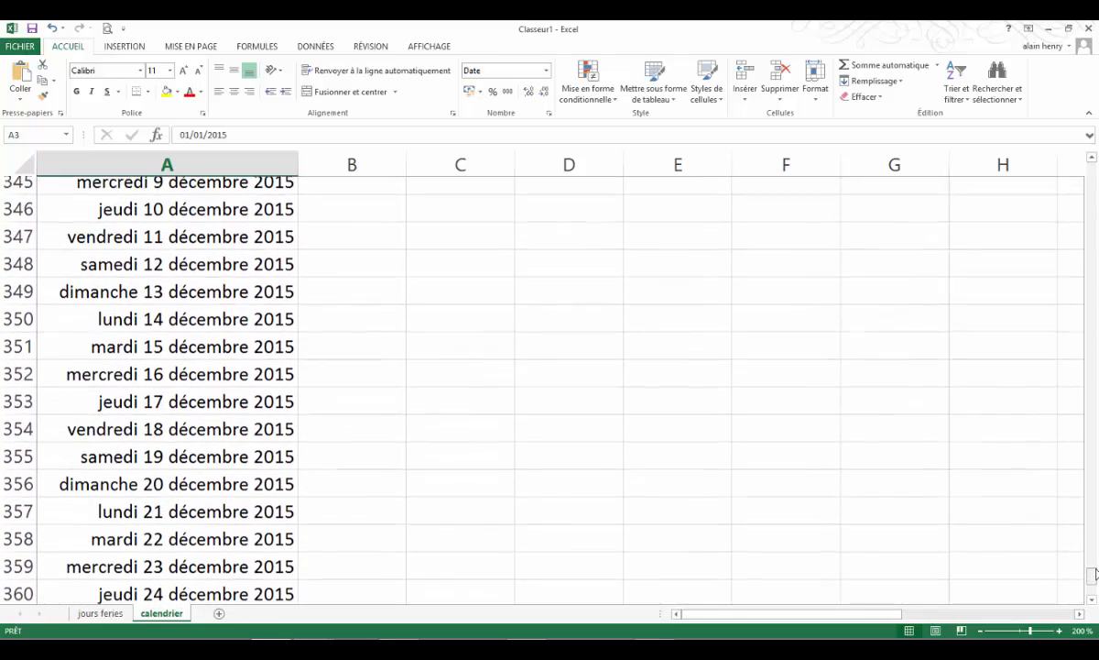
scroll(1095, 595, "down", 5)
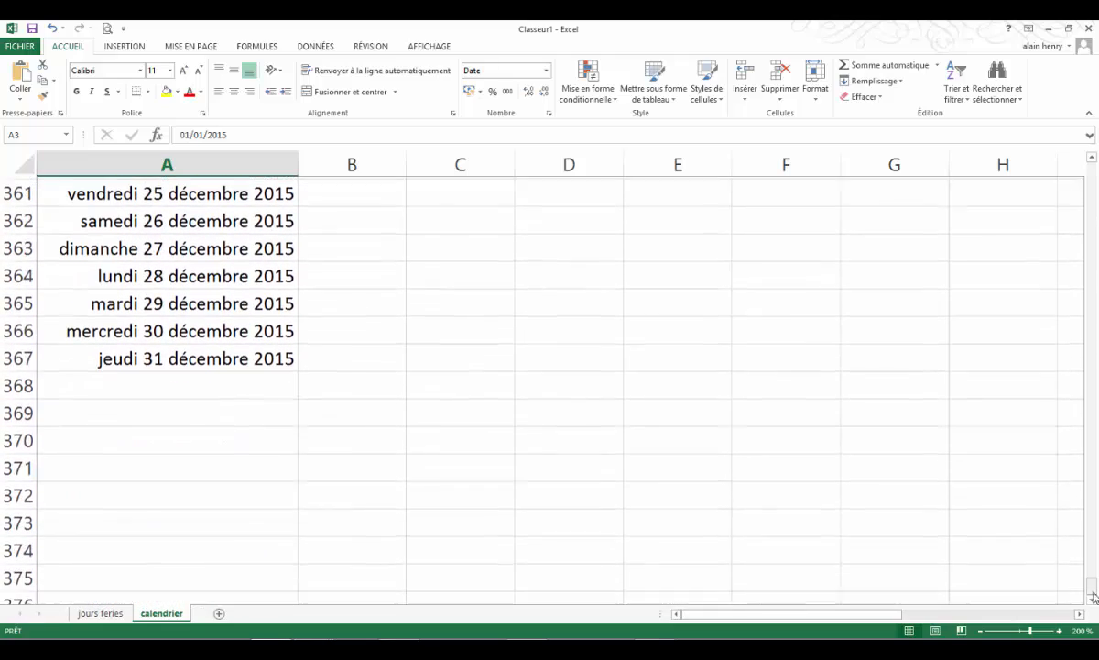
left_click(255, 357)
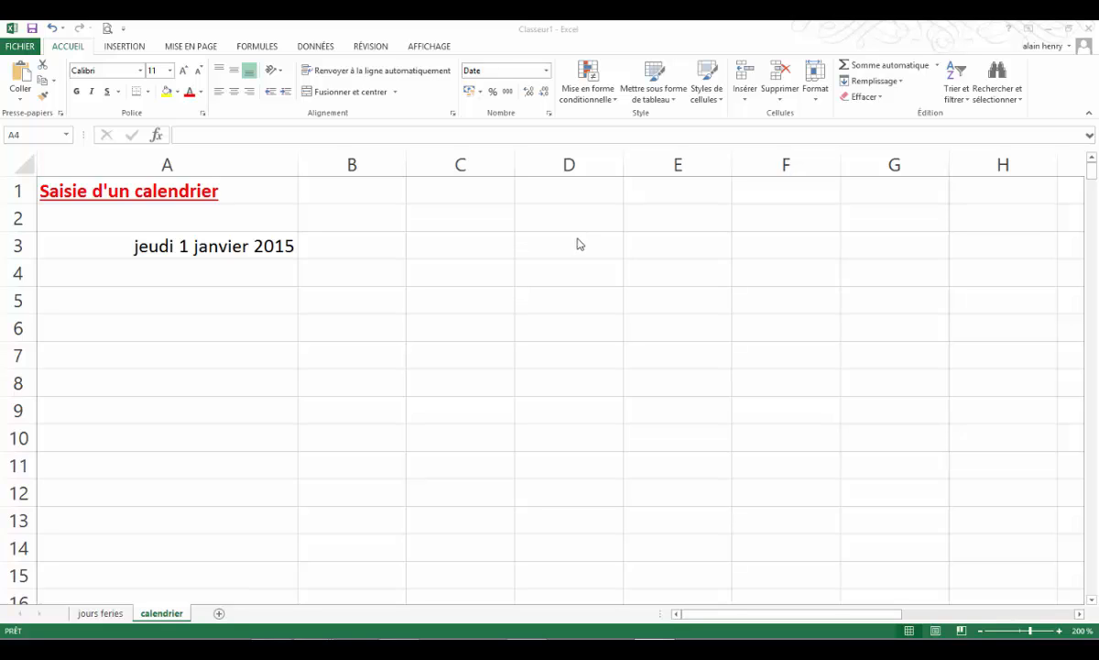
Fill a chronological series of weekdays (Jour ouvré) in columns from A3, with step value 1, ending at 31 décembre 2015
key("ctrl+shift+Down")
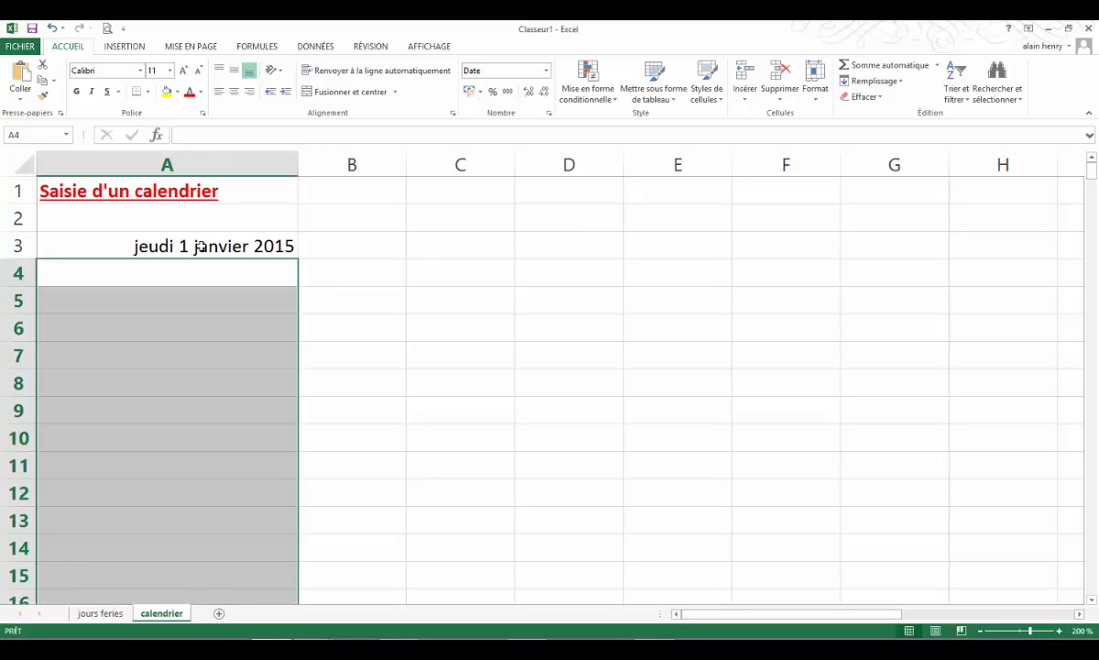
left_click(199, 246)
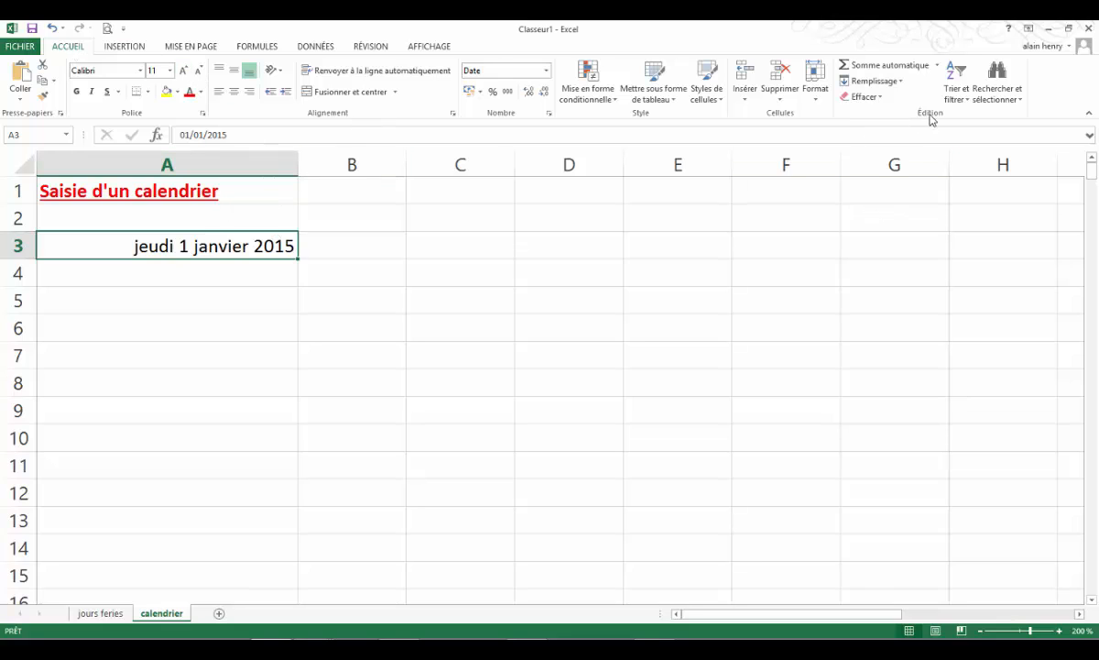
left_click(877, 81)
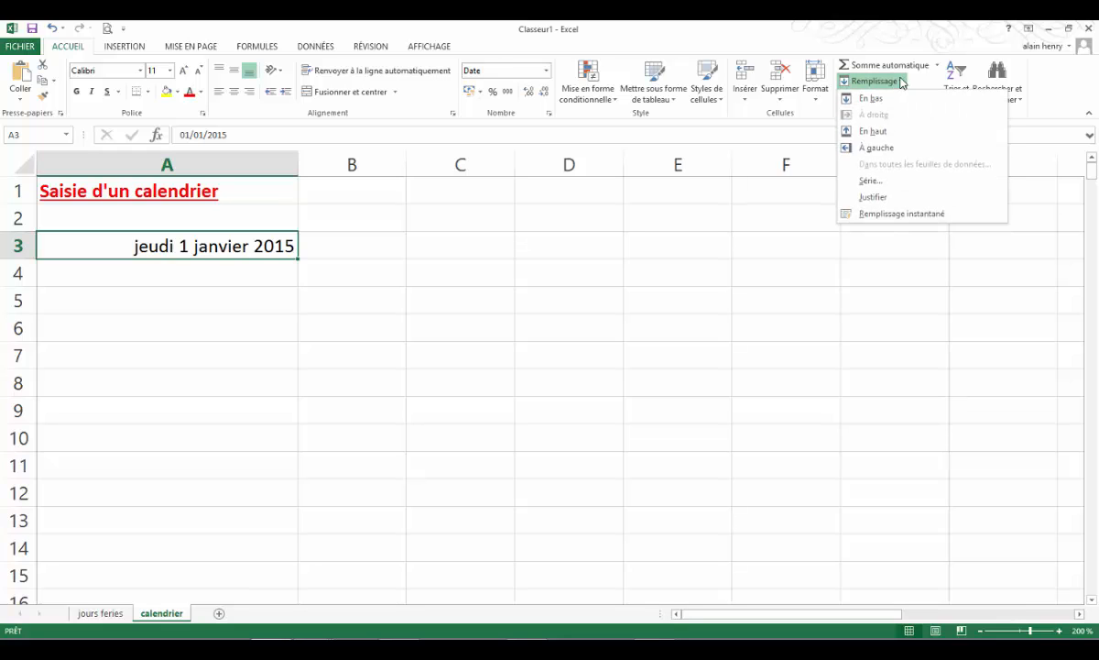
left_click(883, 186)
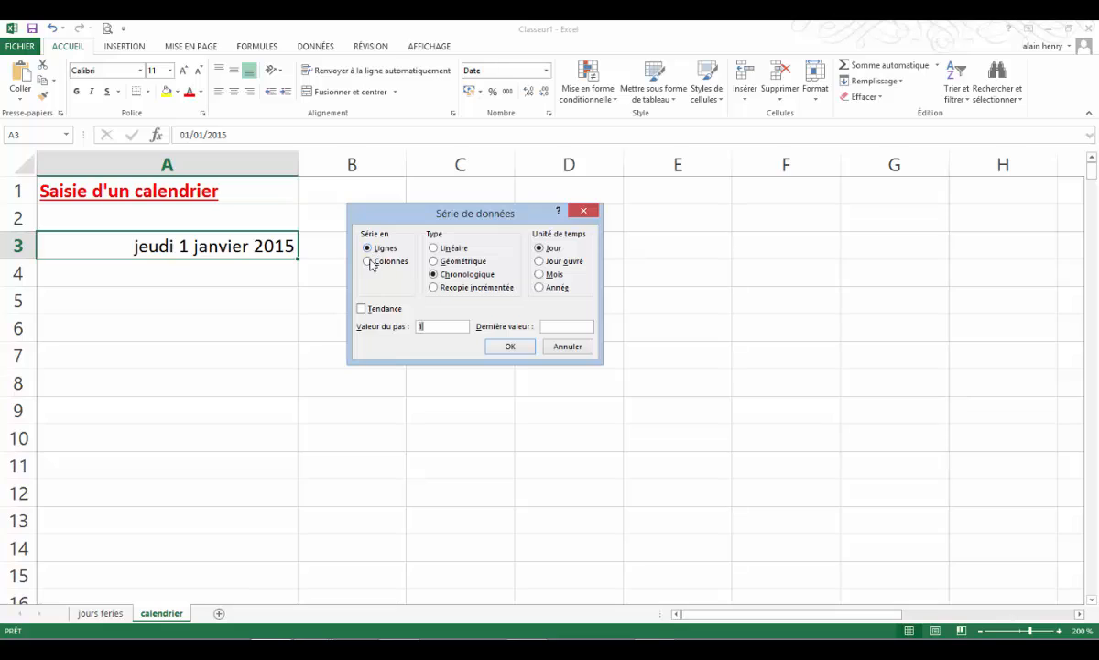
left_click(369, 264)
left_click(539, 262)
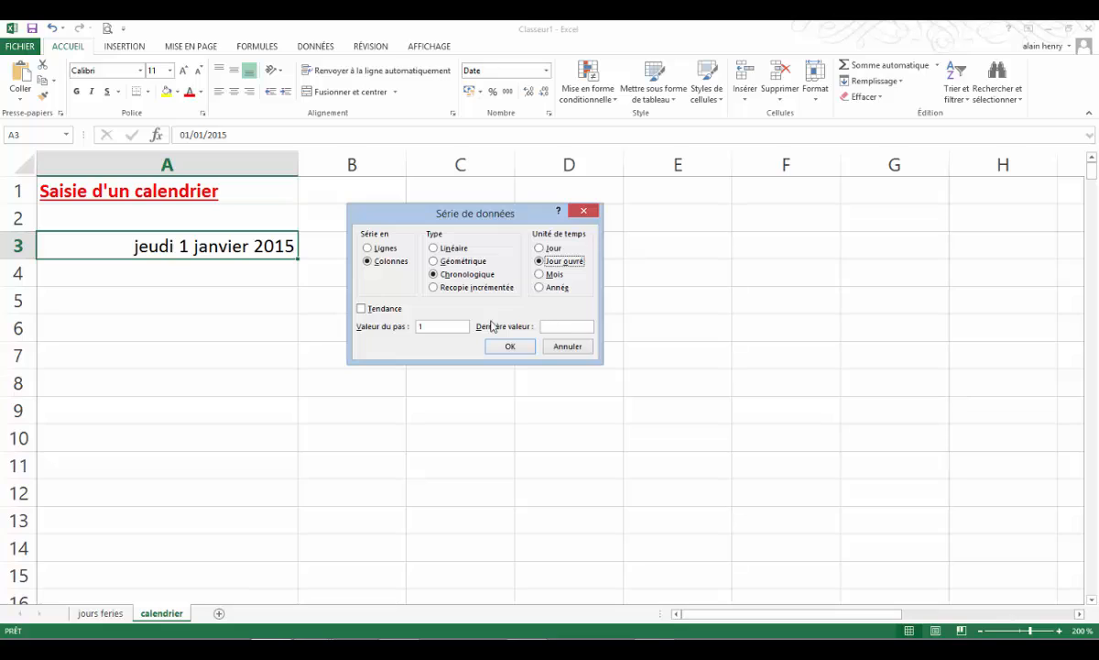
left_click(547, 325)
left_click(504, 347)
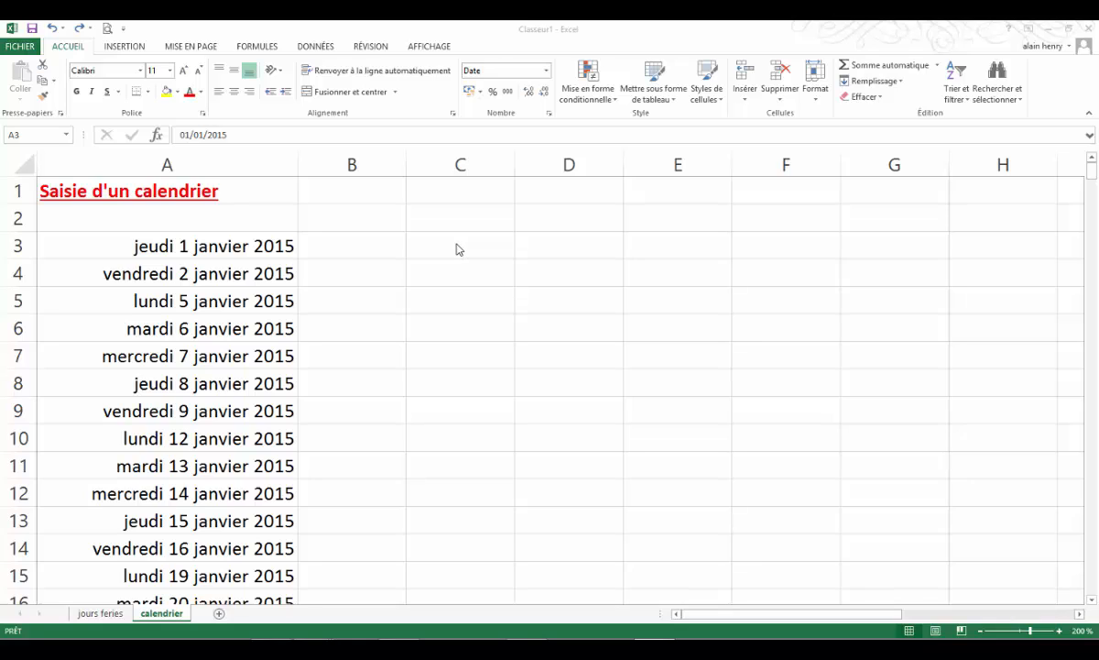
Copy the dates in A3:A263 and paste them into columns B, C and D starting at row 3
left_click(193, 242)
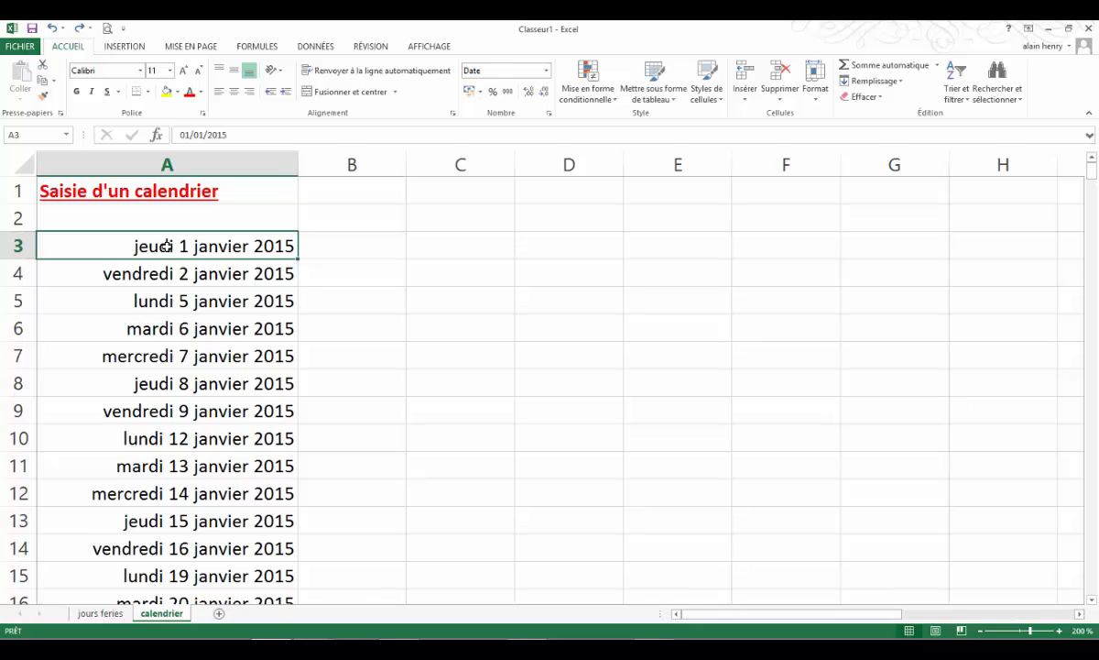
left_click_drag(179, 246, 210, 553)
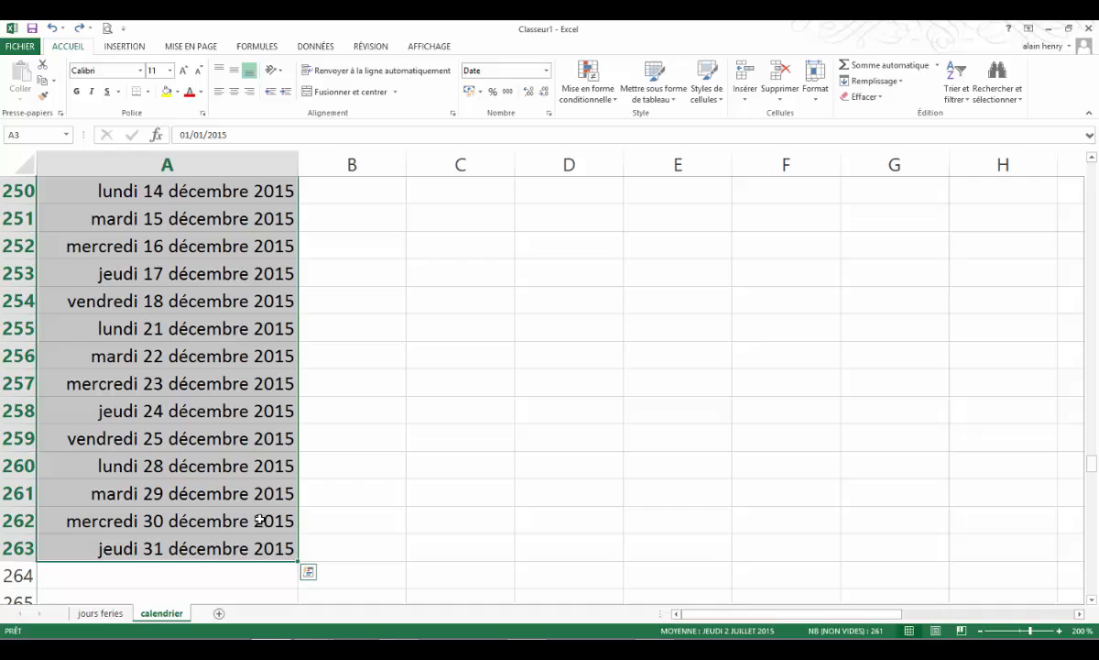
right_click(204, 275)
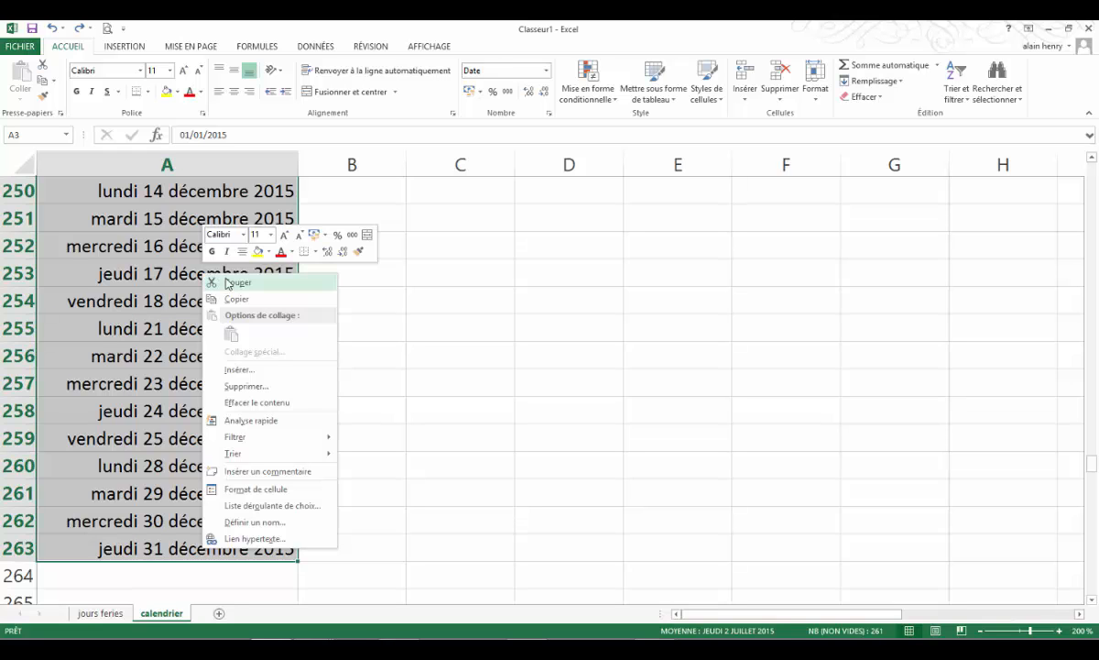
left_click(242, 305)
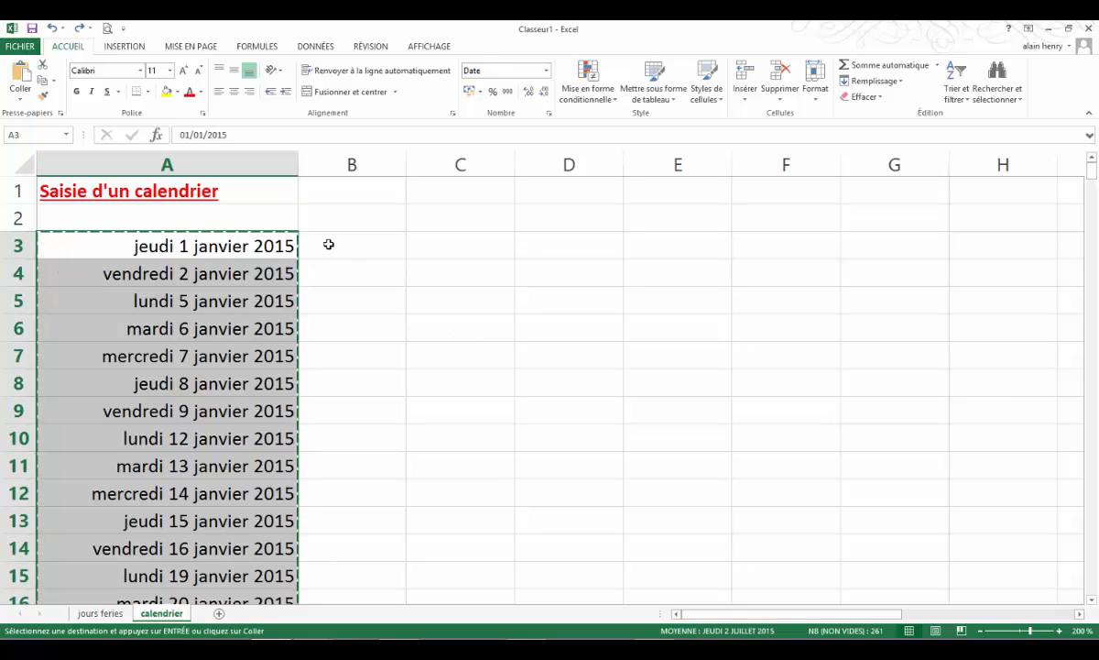
left_click_drag(331, 245, 540, 248)
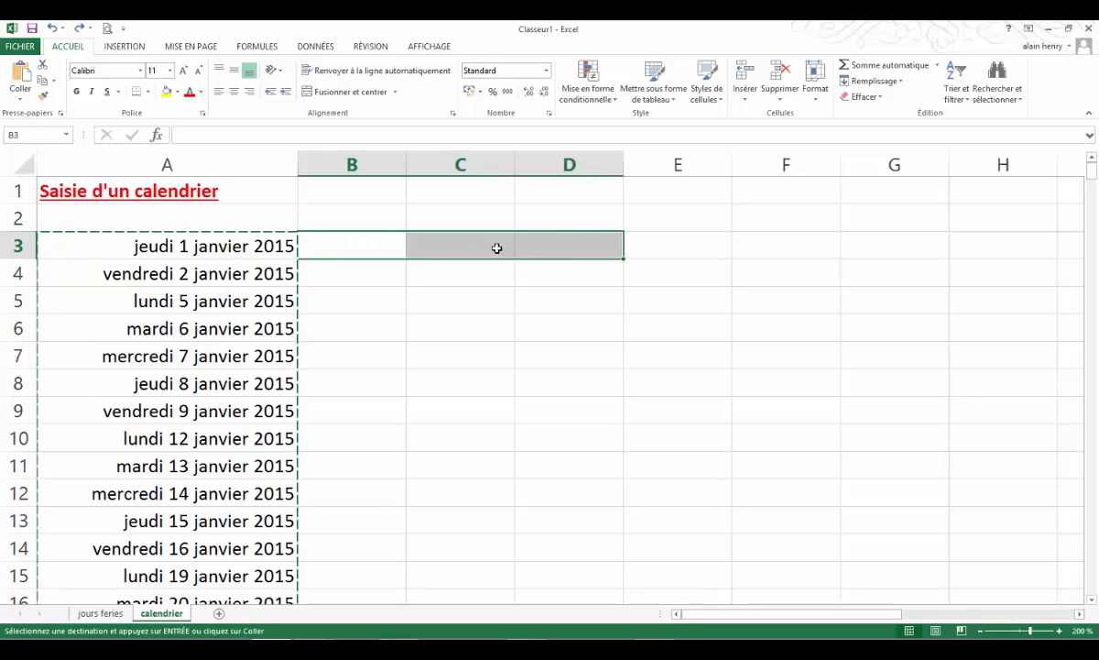
right_click(494, 247)
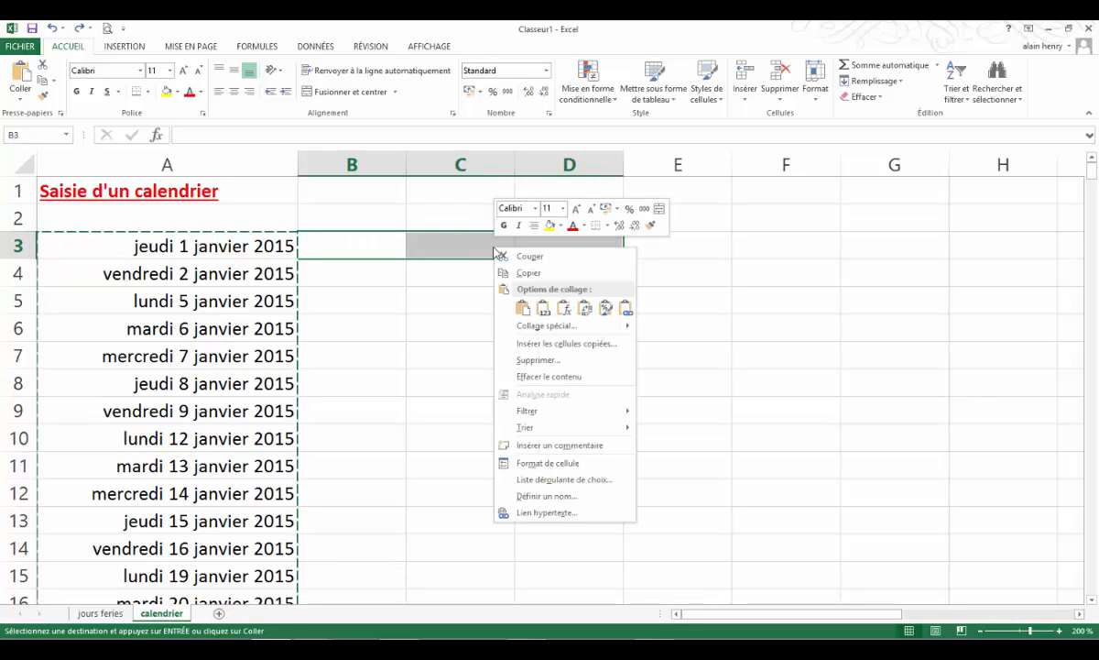
left_click(523, 308)
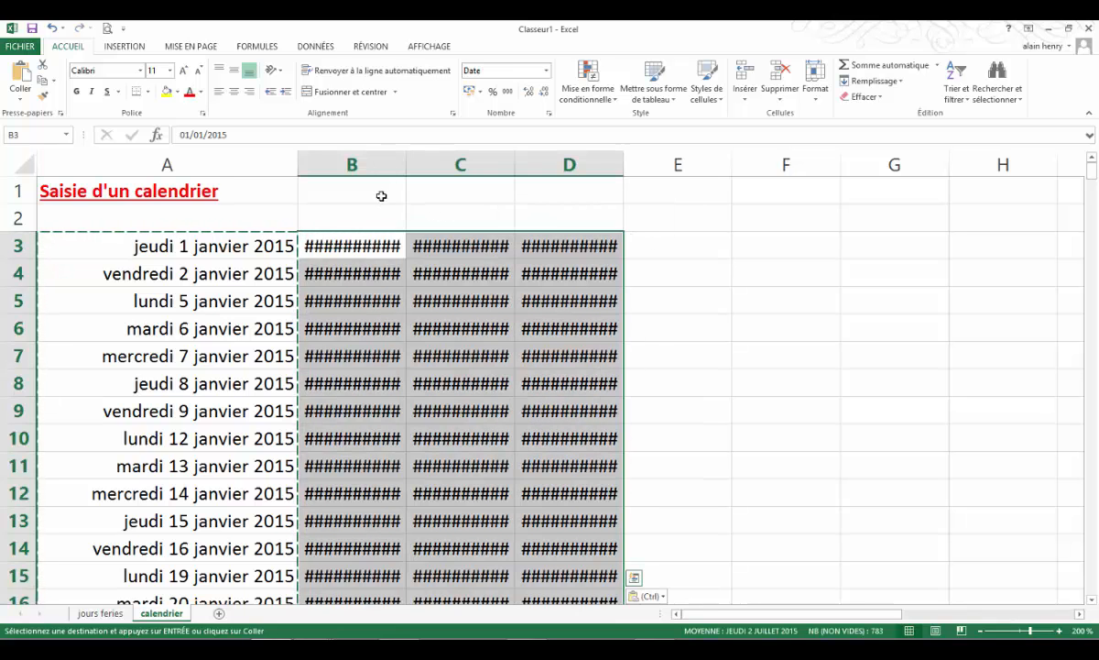
Widen columns B to D together to about the width of column A so the full dates fit
left_click(763, 267)
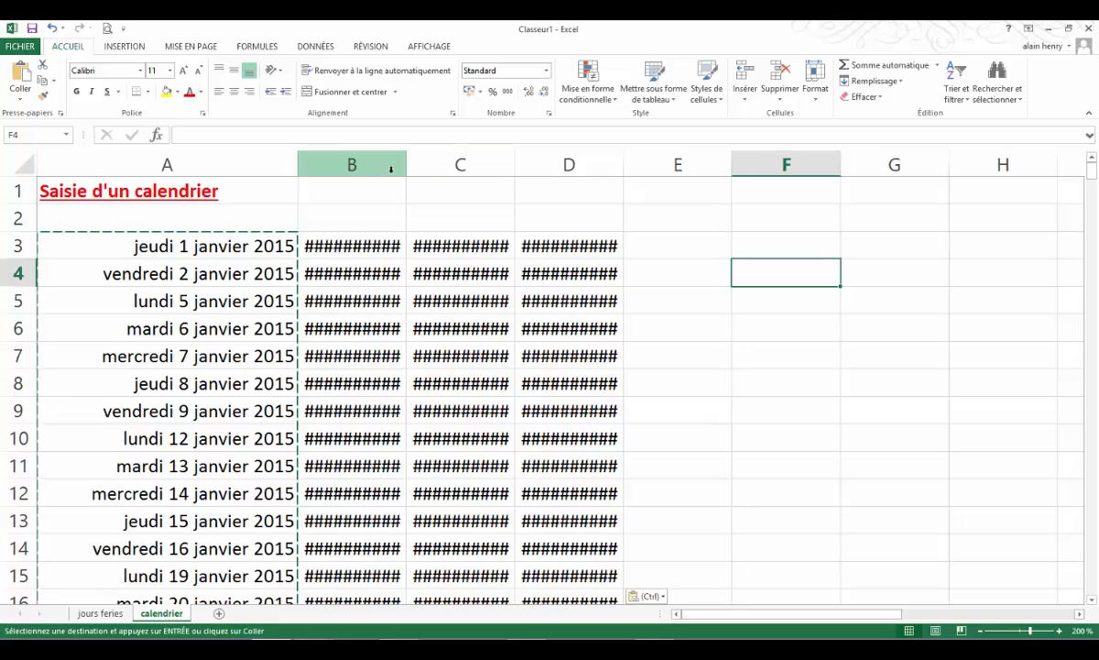
left_click_drag(352, 164, 569, 163)
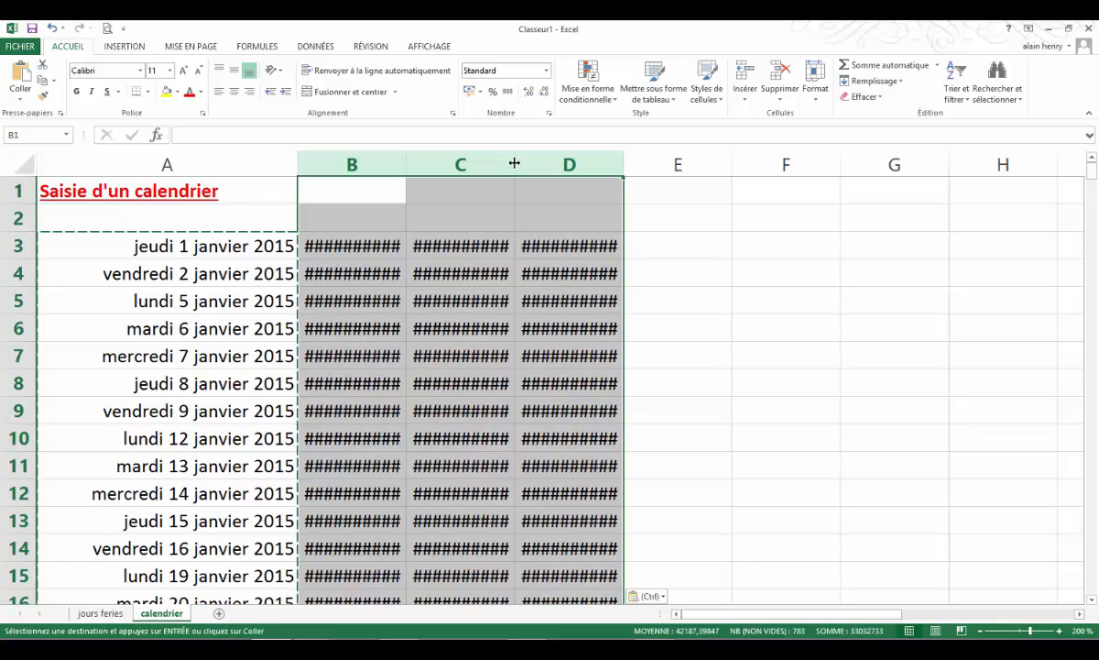
left_click_drag(515, 161, 662, 161)
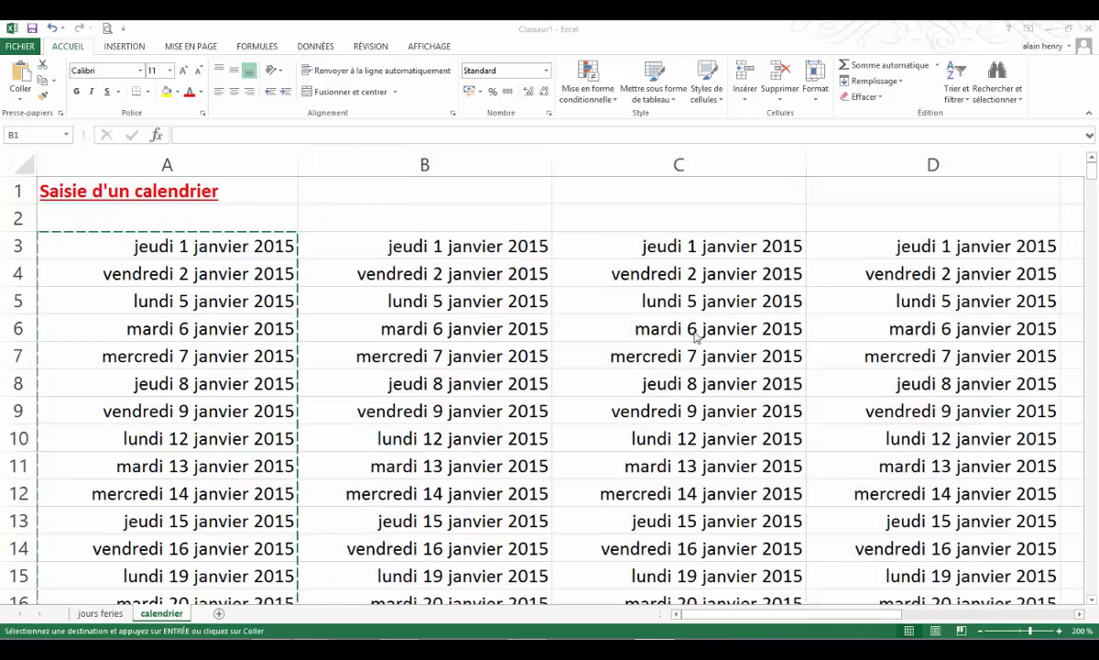
Apply the custom number format jjjj to the dates in A3:A263 to display only the weekday name
left_click(193, 246)
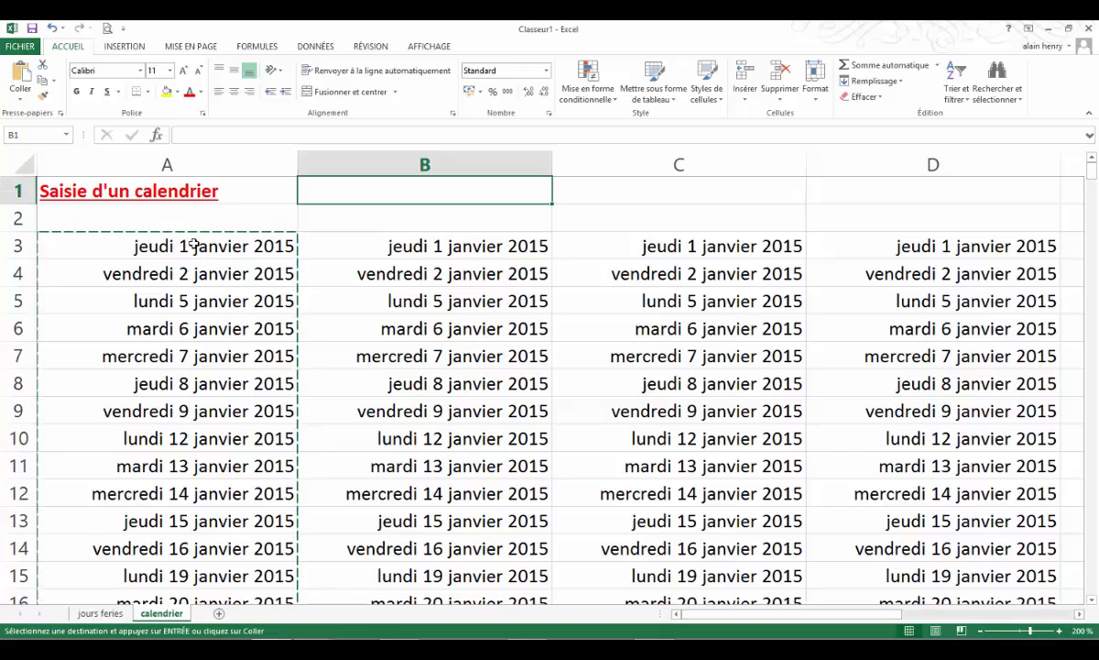
left_click_drag(203, 242, 174, 634)
left_click_drag(174, 635, 174, 634)
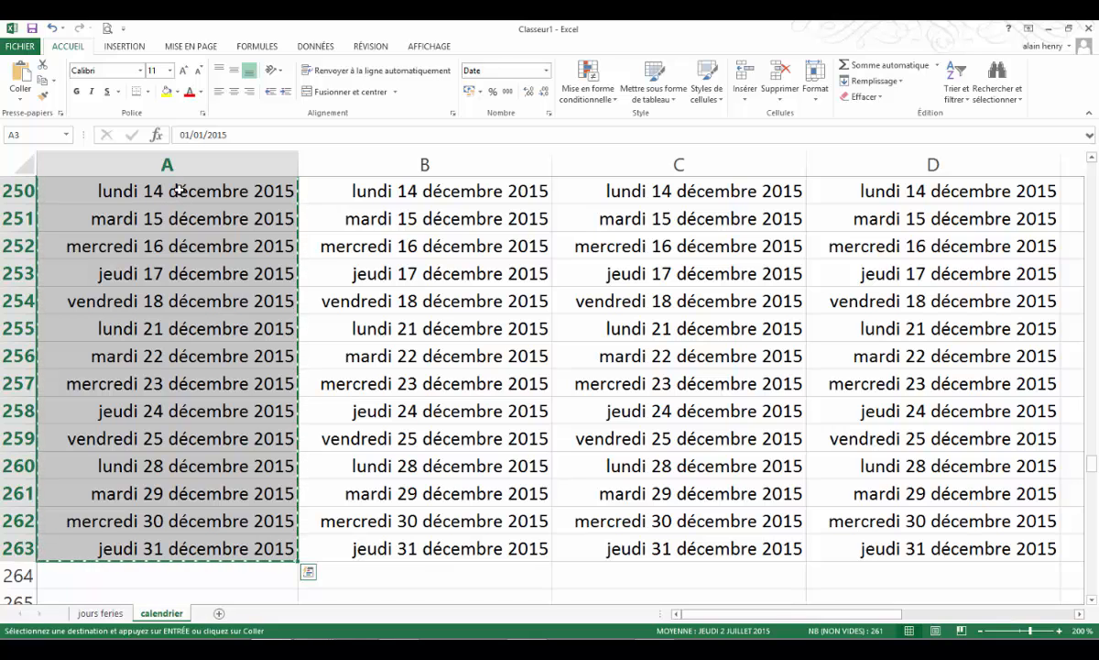
right_click(182, 192)
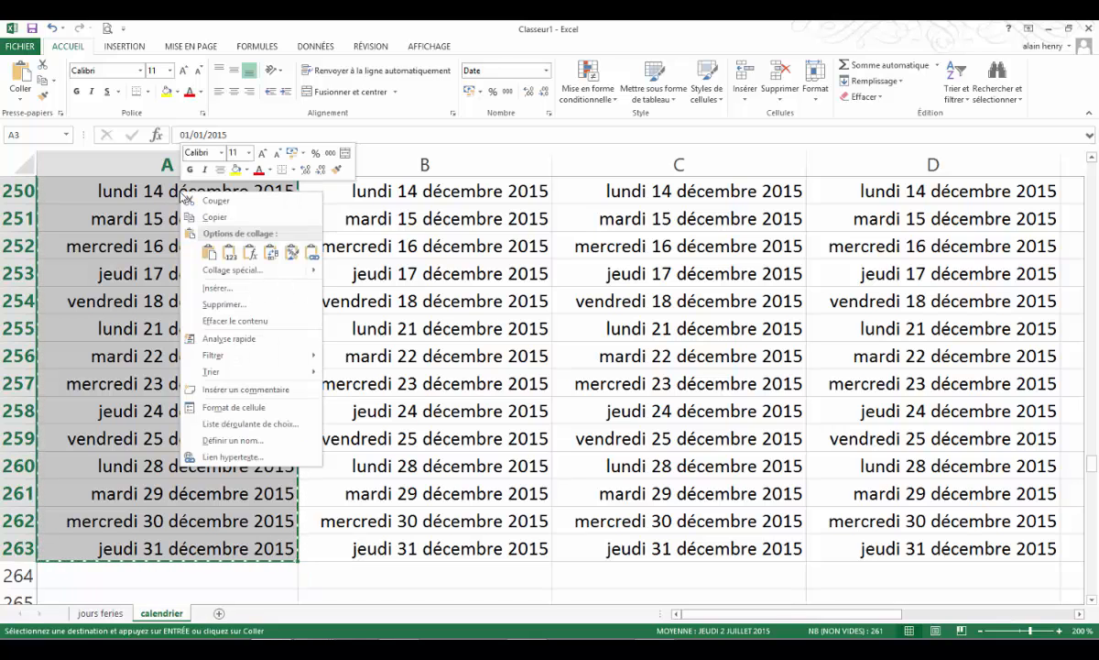
left_click(240, 407)
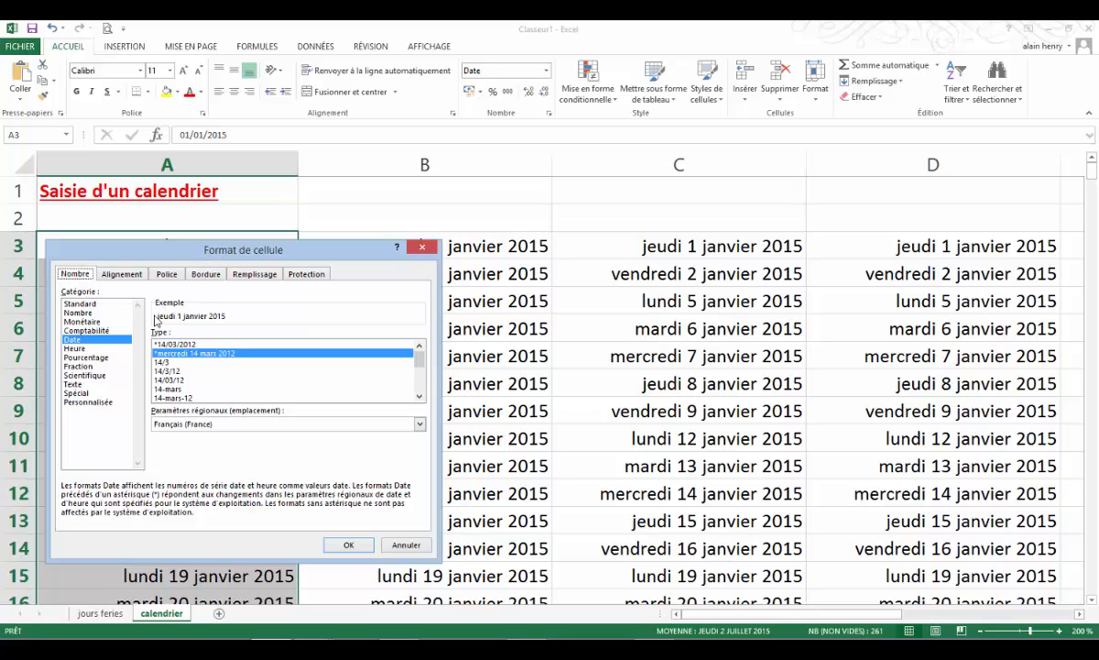
left_click(92, 403)
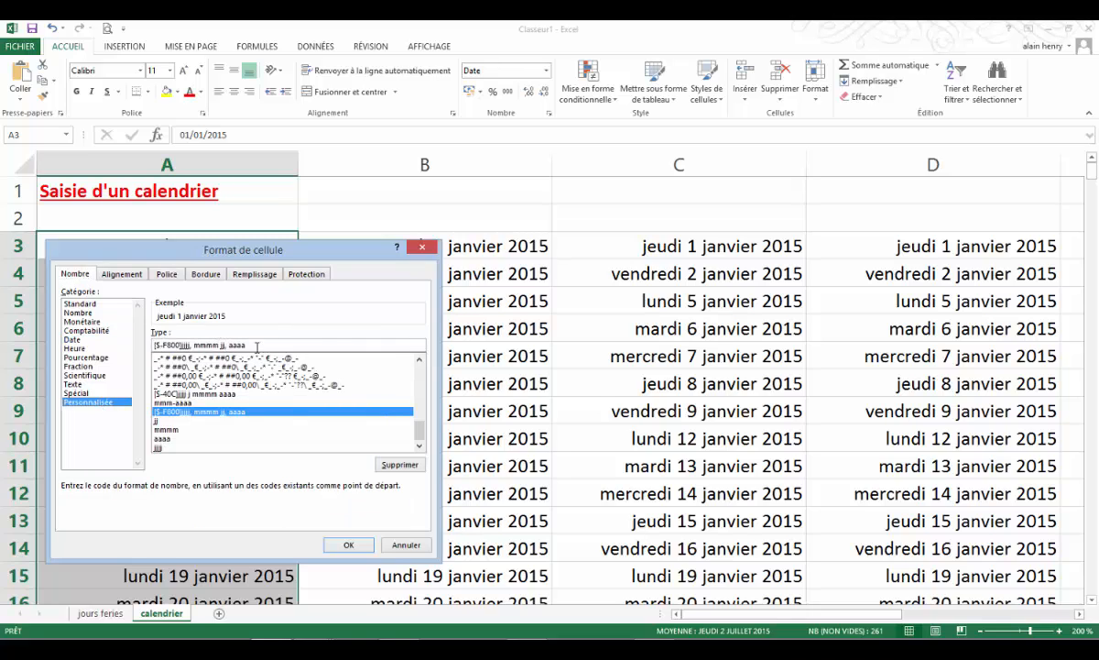
left_click_drag(229, 345, 153, 348)
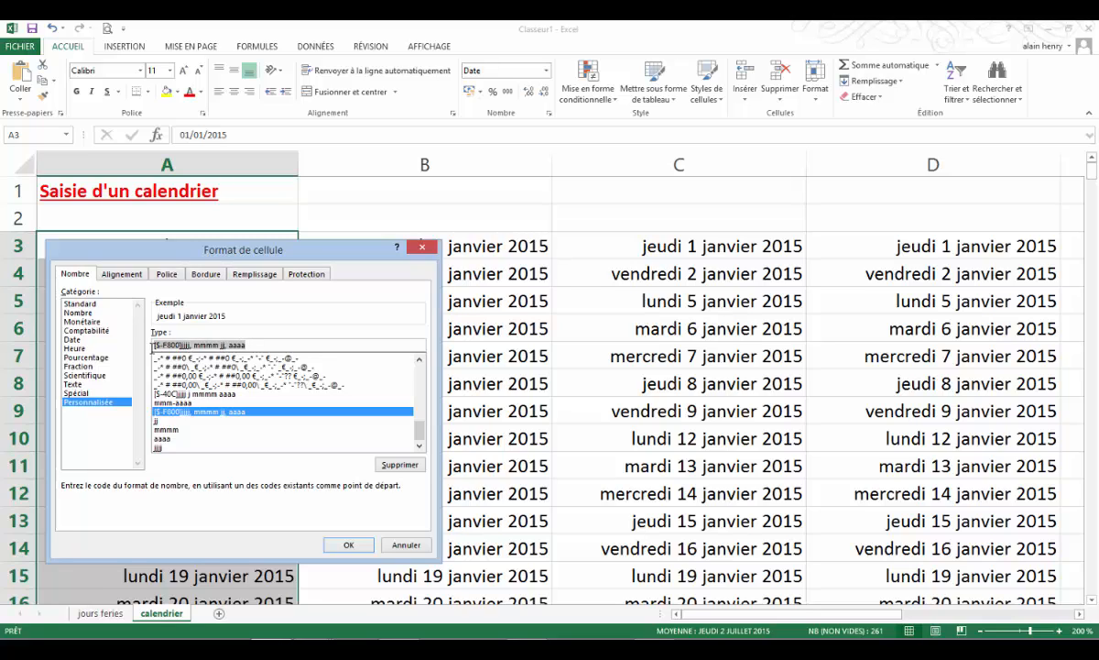
key("BackSpace")
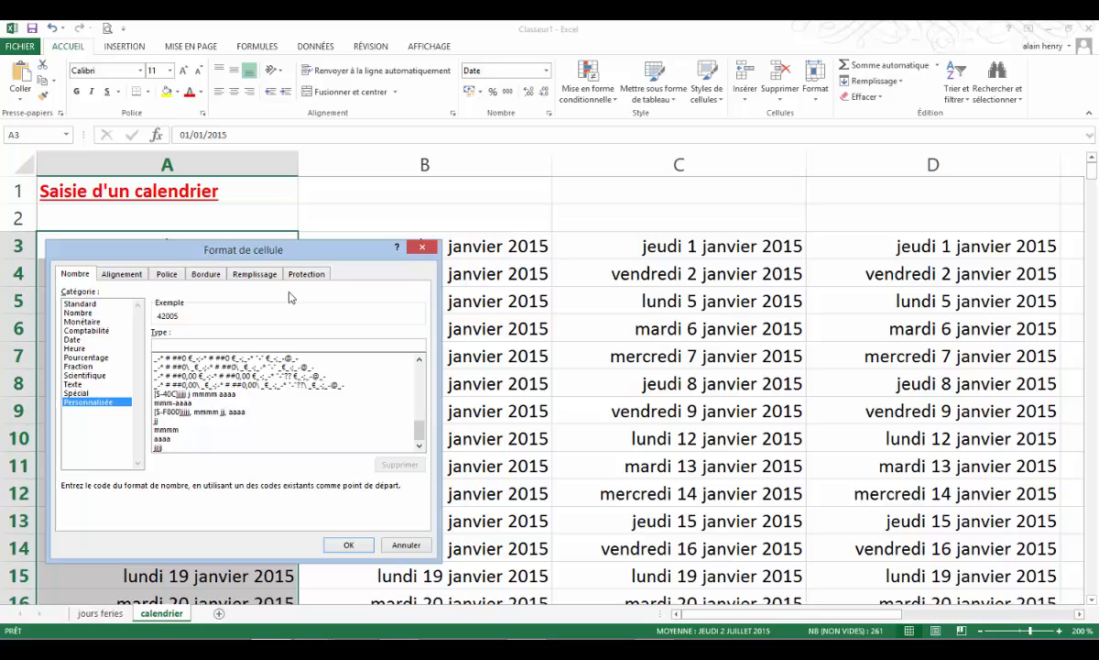
type("jjjj")
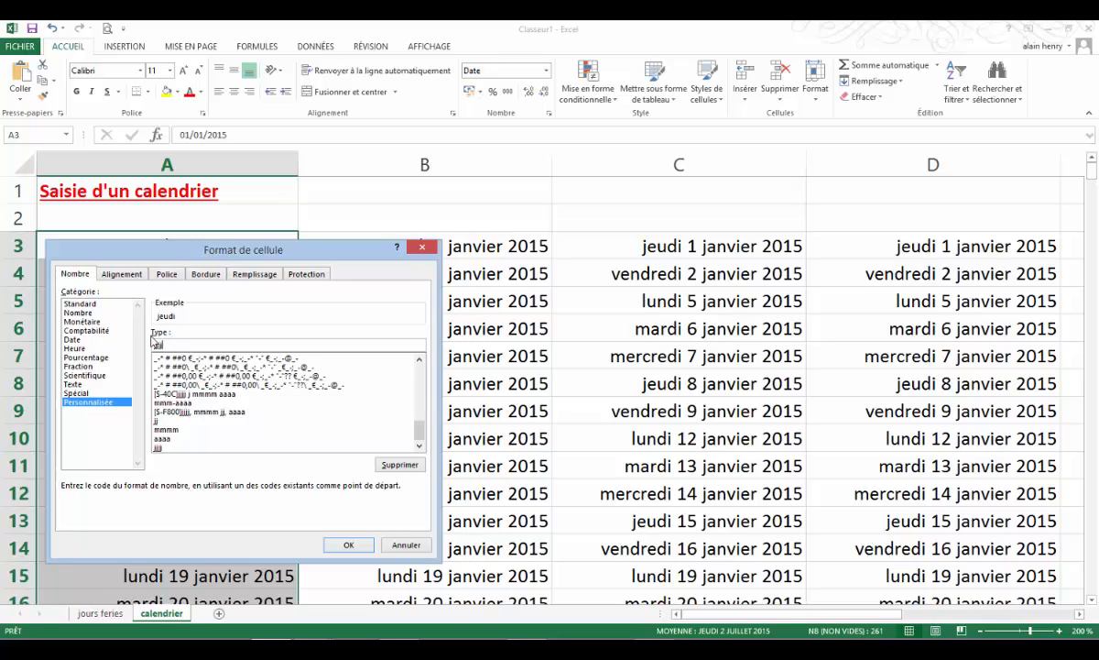
left_click(348, 544)
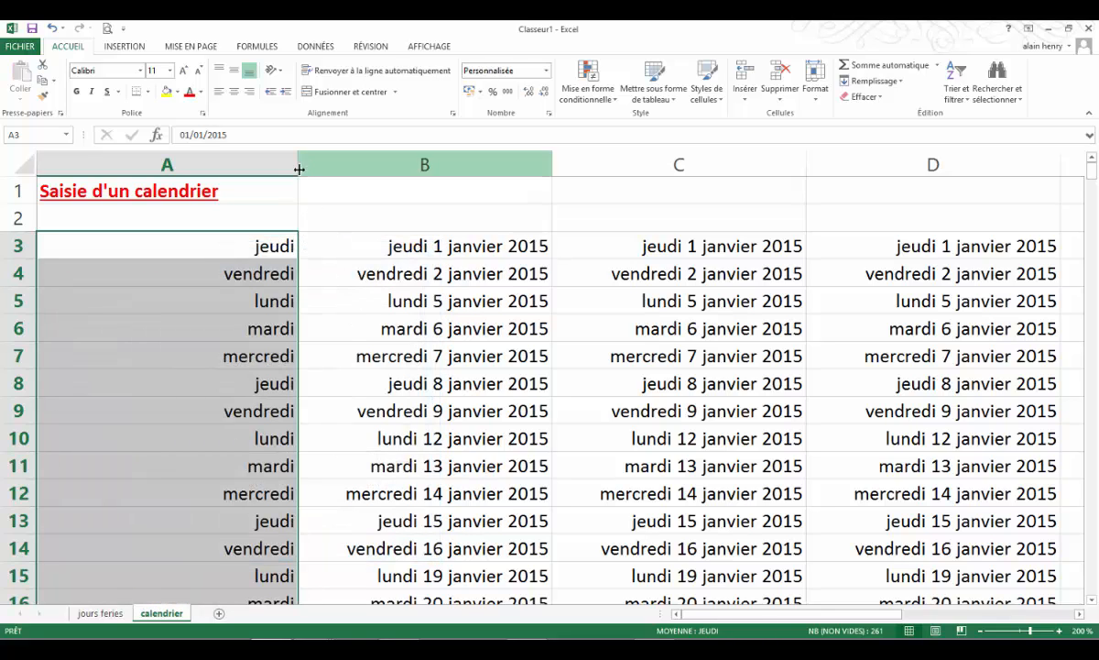
Narrow column A to fit the weekday names and left-align A3:A263
left_click_drag(297, 166, 139, 240)
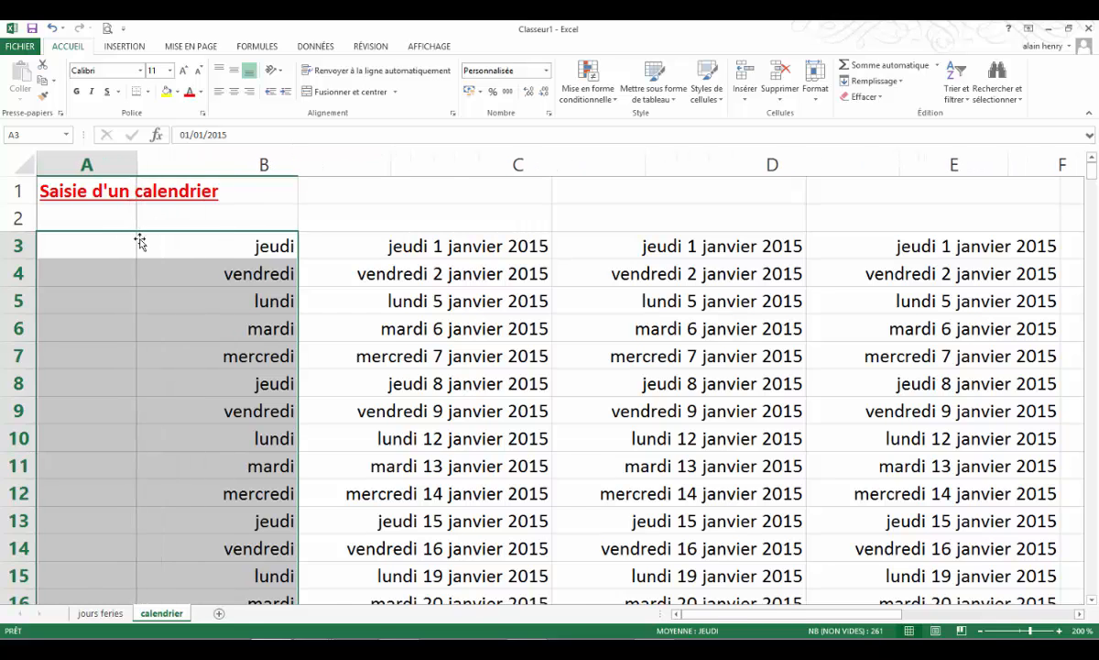
left_click(219, 93)
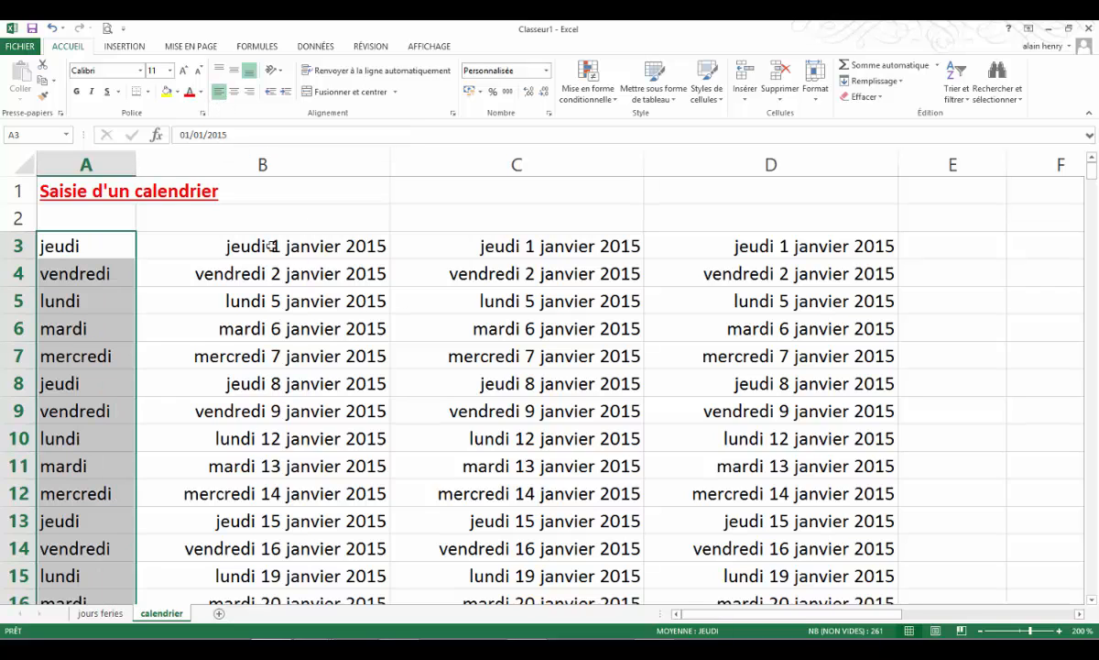
Apply the custom number format jj to the dates in B3:B263 and autofit column B
left_click_drag(250, 243, 278, 549)
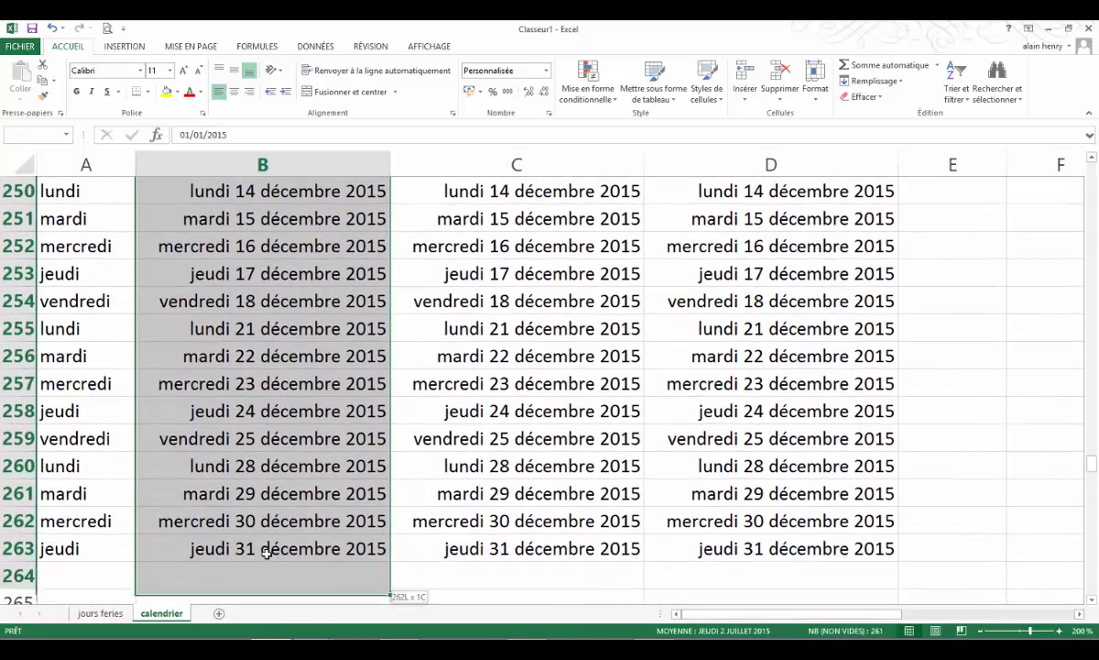
right_click(286, 270)
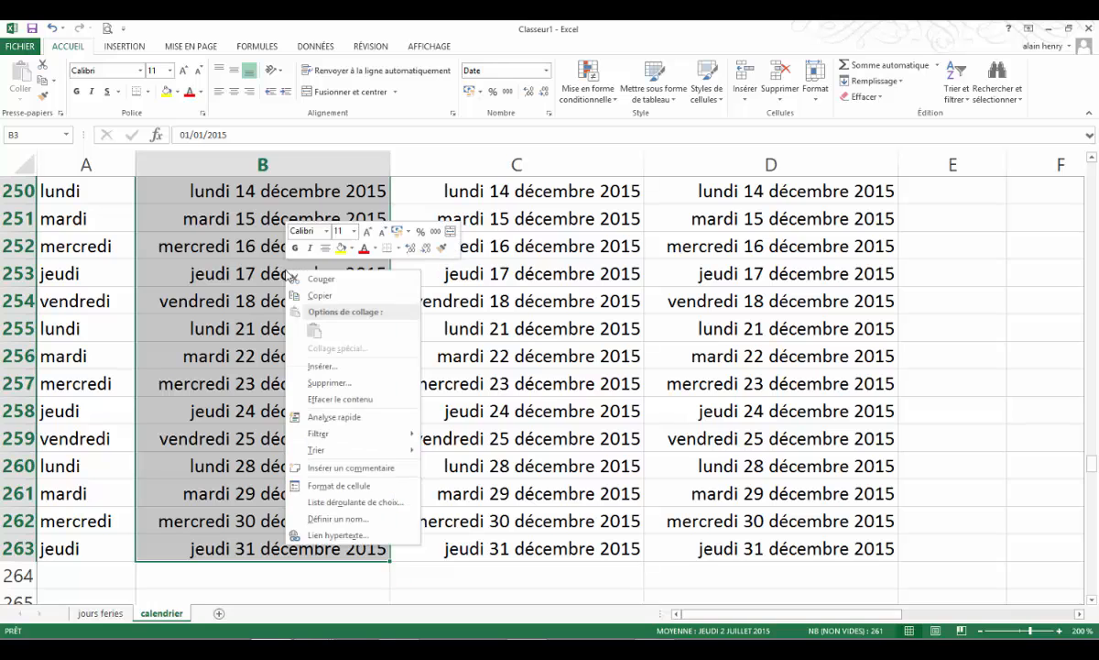
left_click(339, 486)
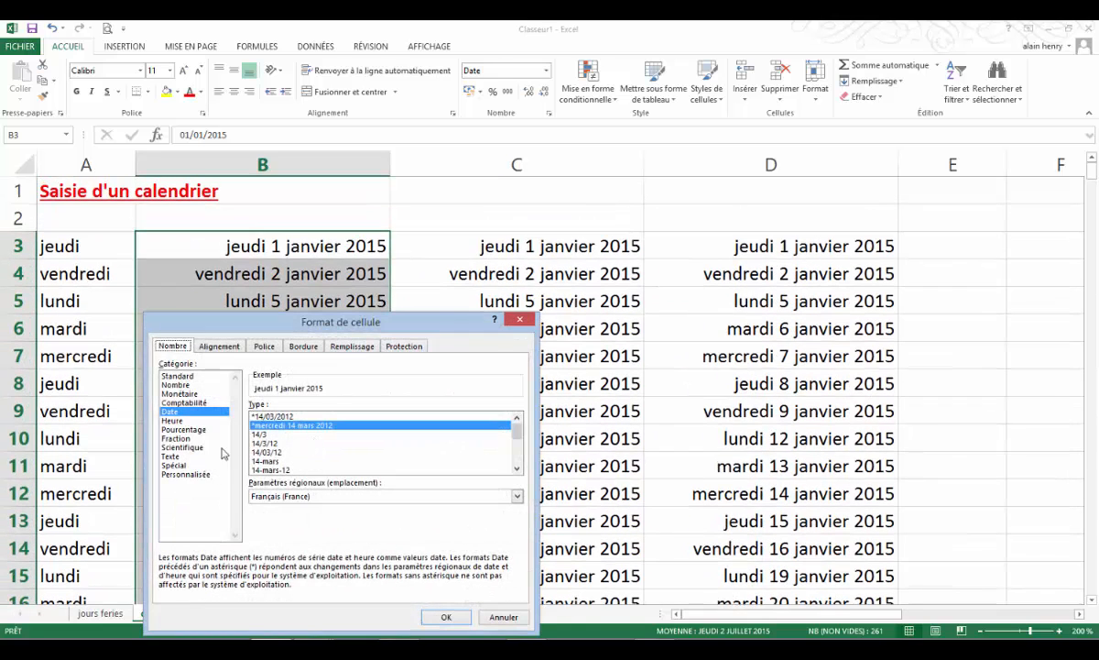
left_click(185, 474)
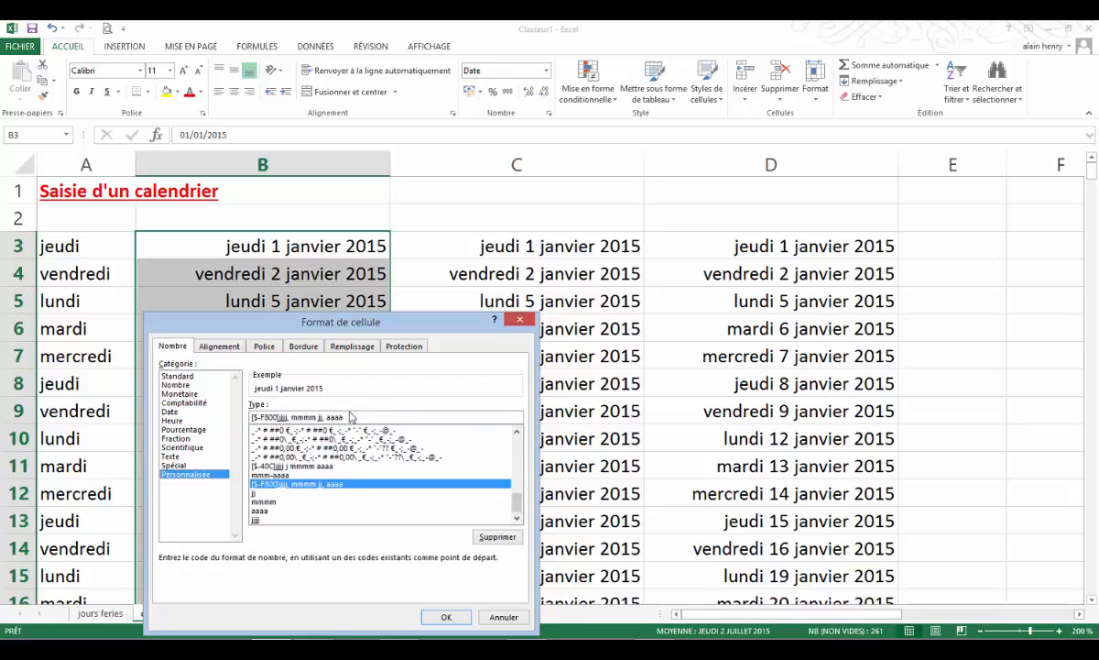
left_click_drag(345, 416, 245, 411)
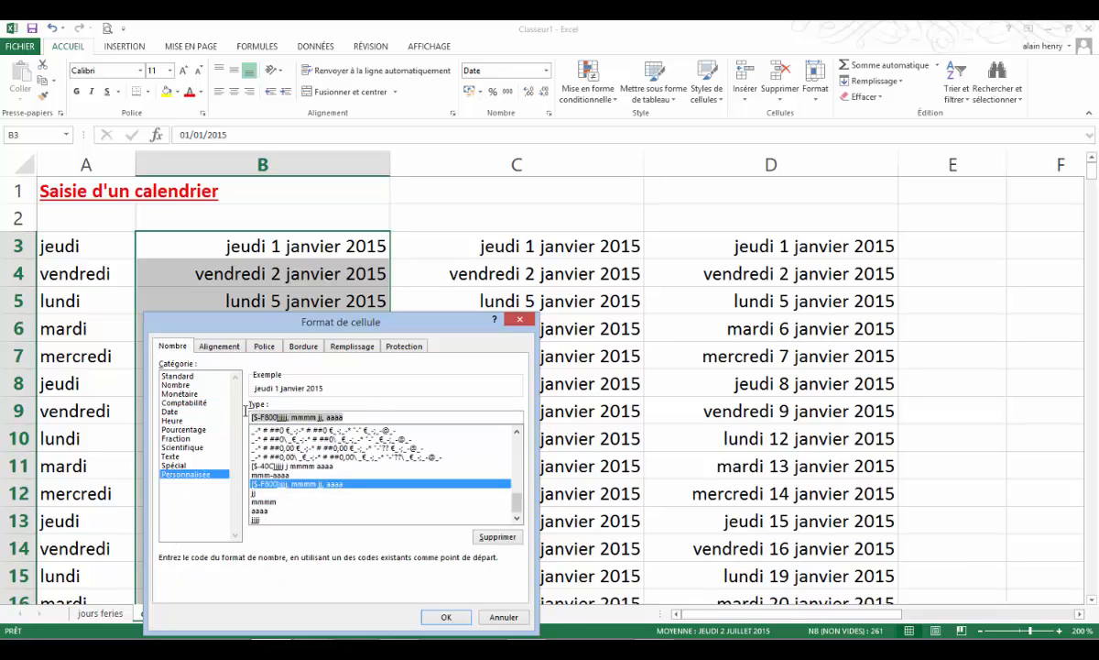
type("jj")
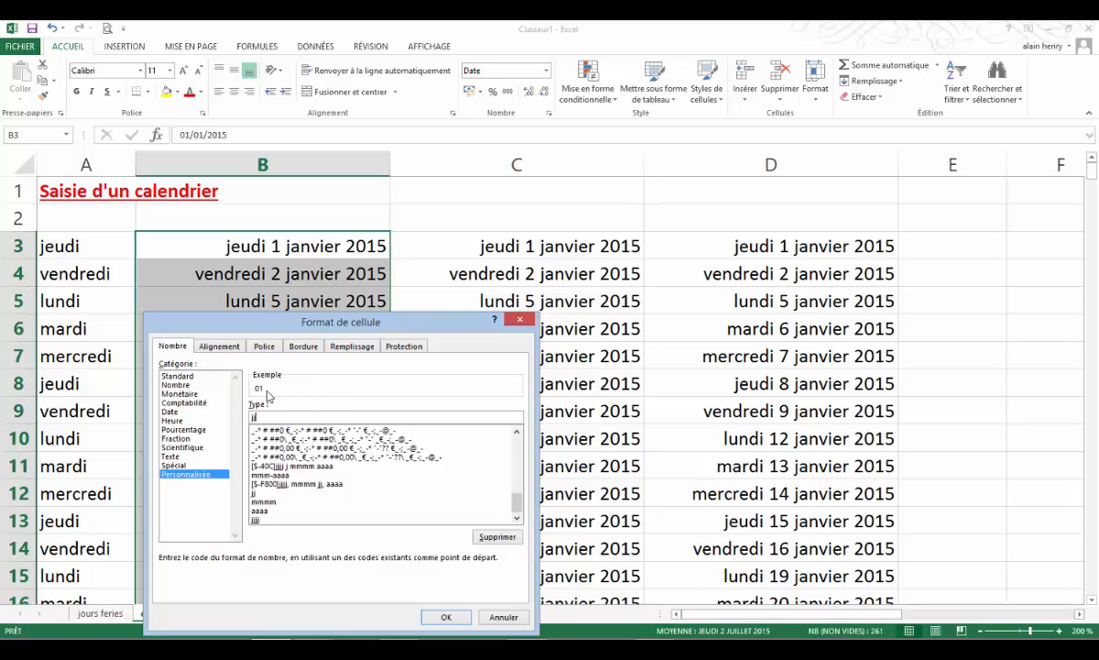
left_click(454, 617)
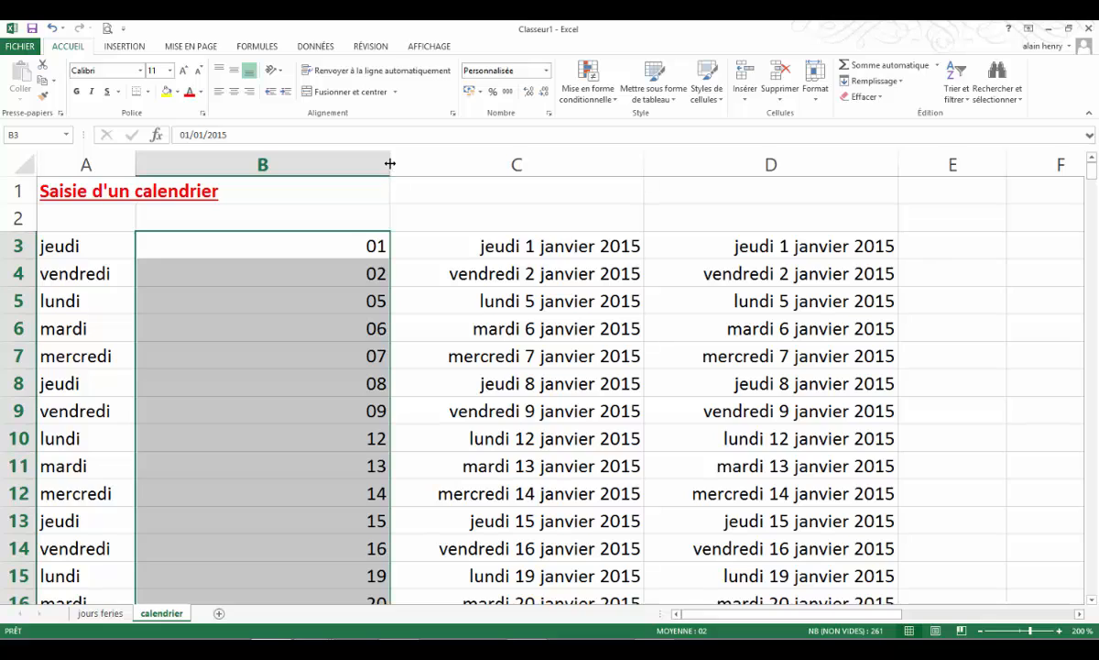
double_click(389, 163)
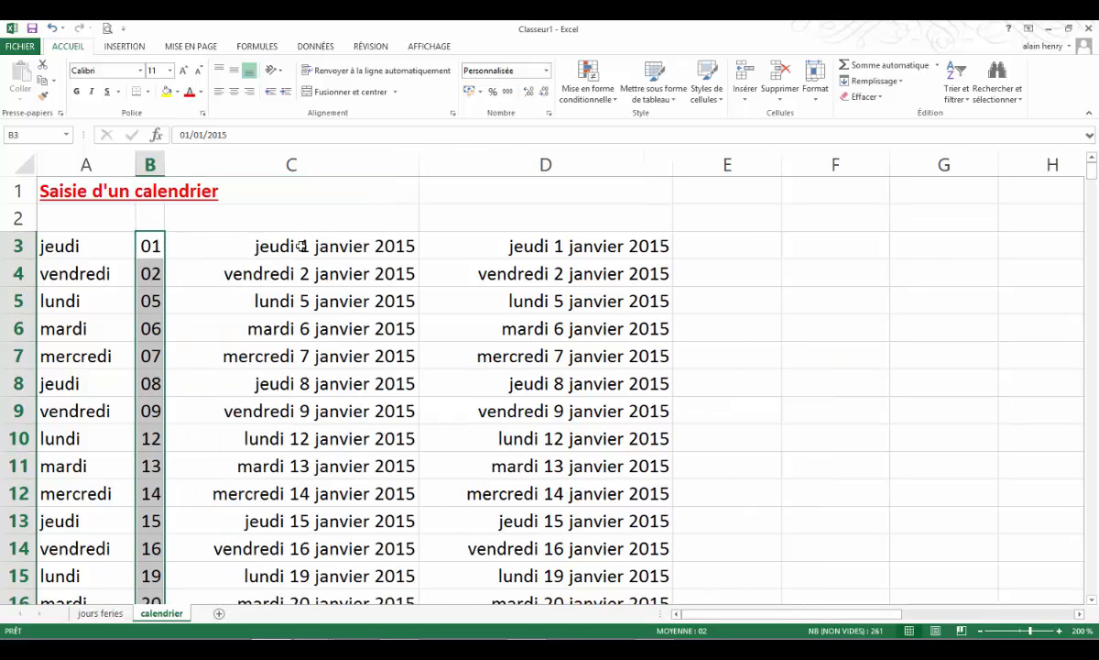
Apply the custom number format mmmm to the dates in C3:C263 to display only the month name
left_click_drag(302, 246, 296, 492)
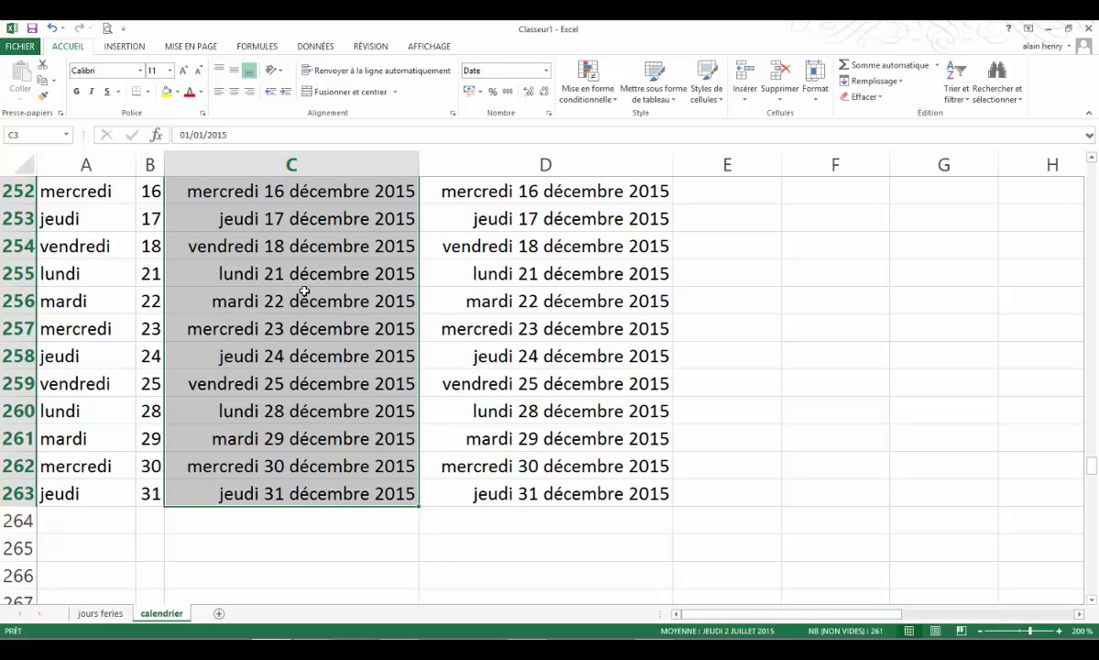
right_click(304, 292)
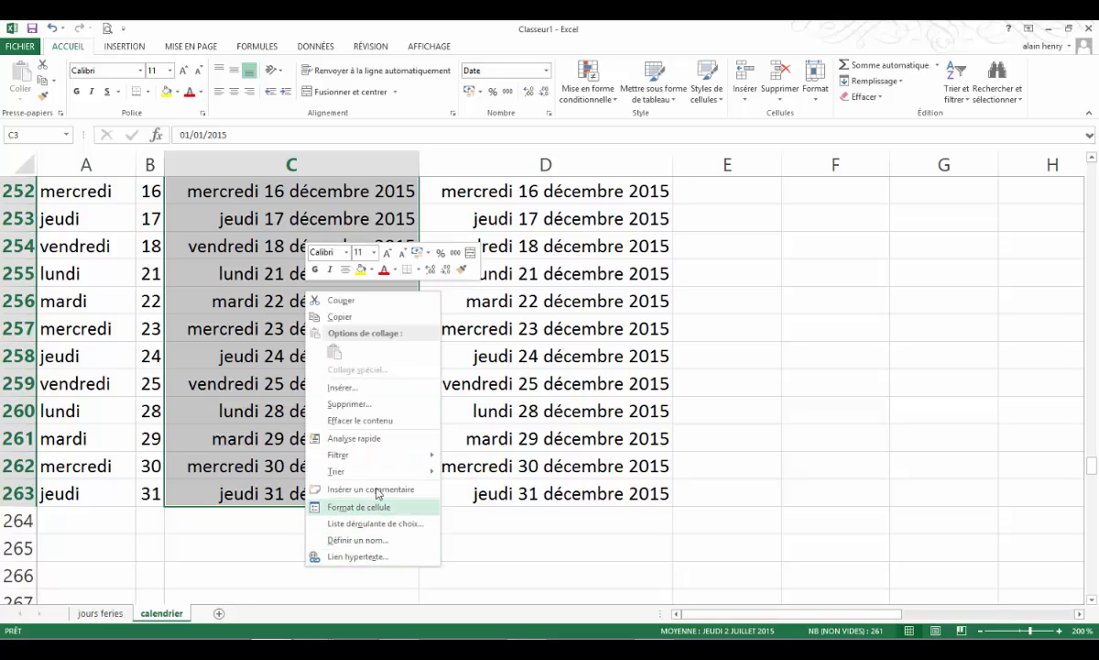
left_click(367, 507)
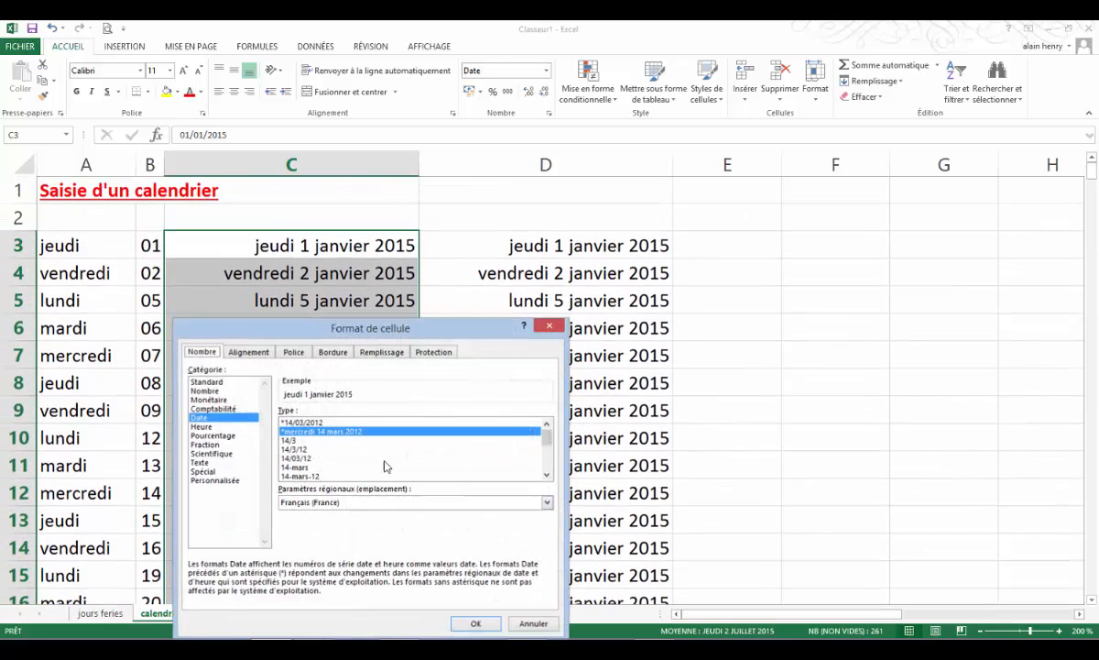
left_click(224, 481)
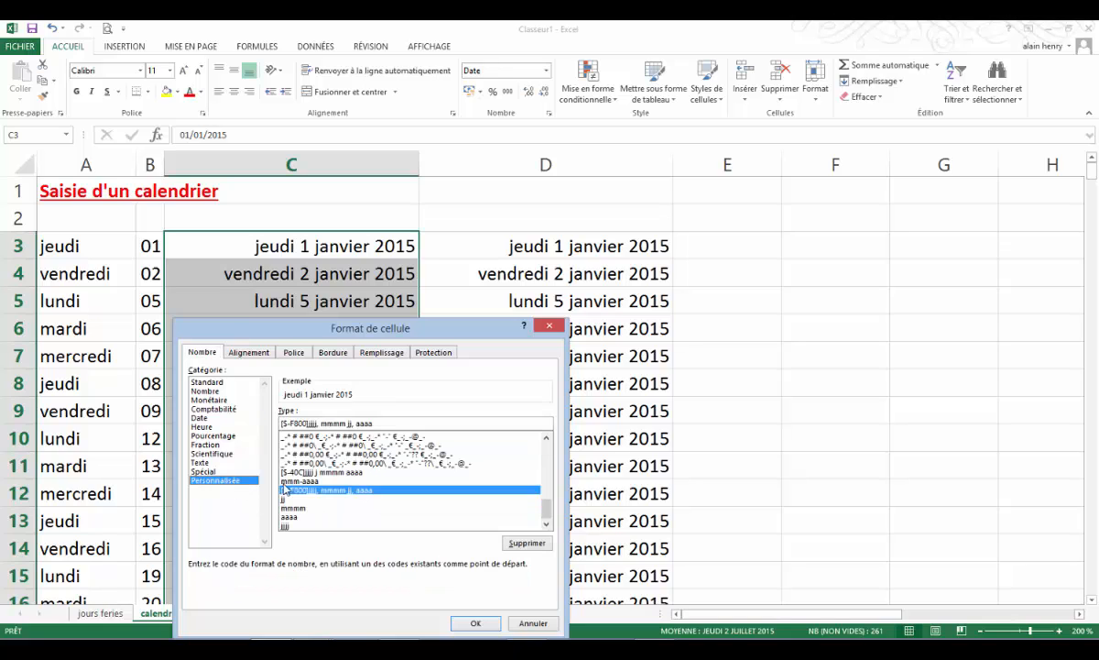
left_click_drag(374, 424, 274, 425)
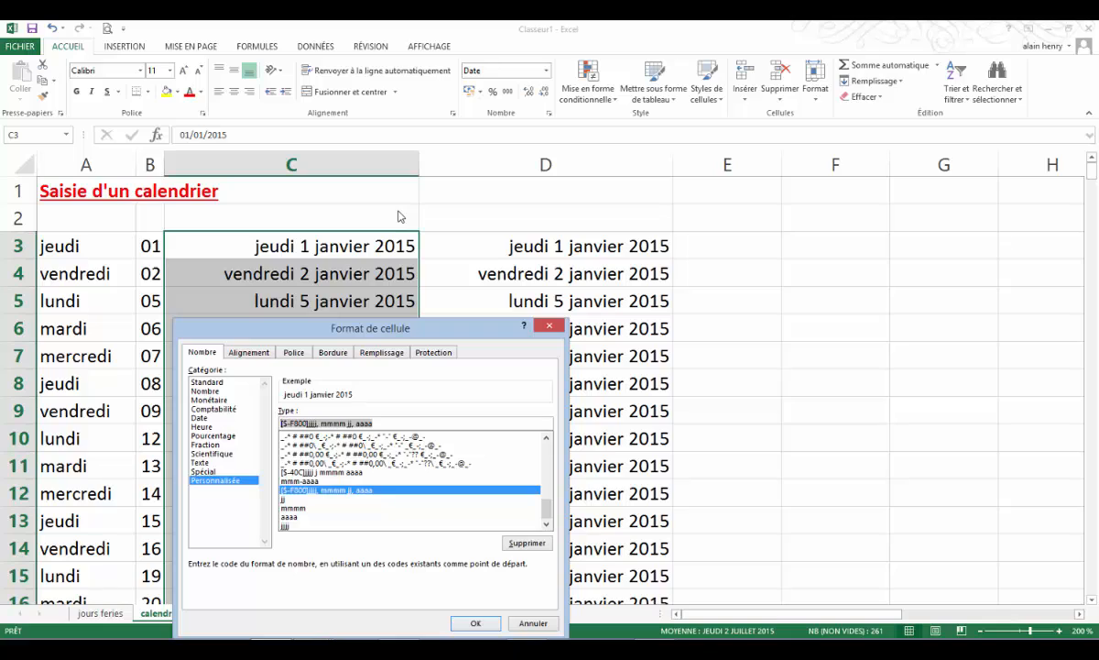
type("m")
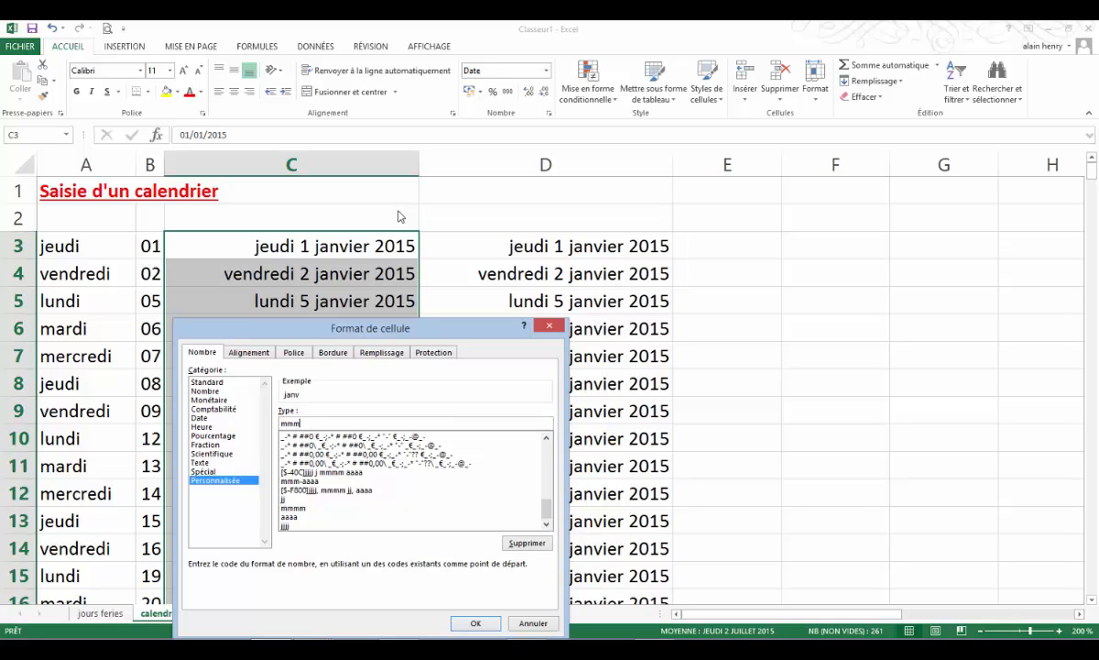
type("m")
left_click(487, 631)
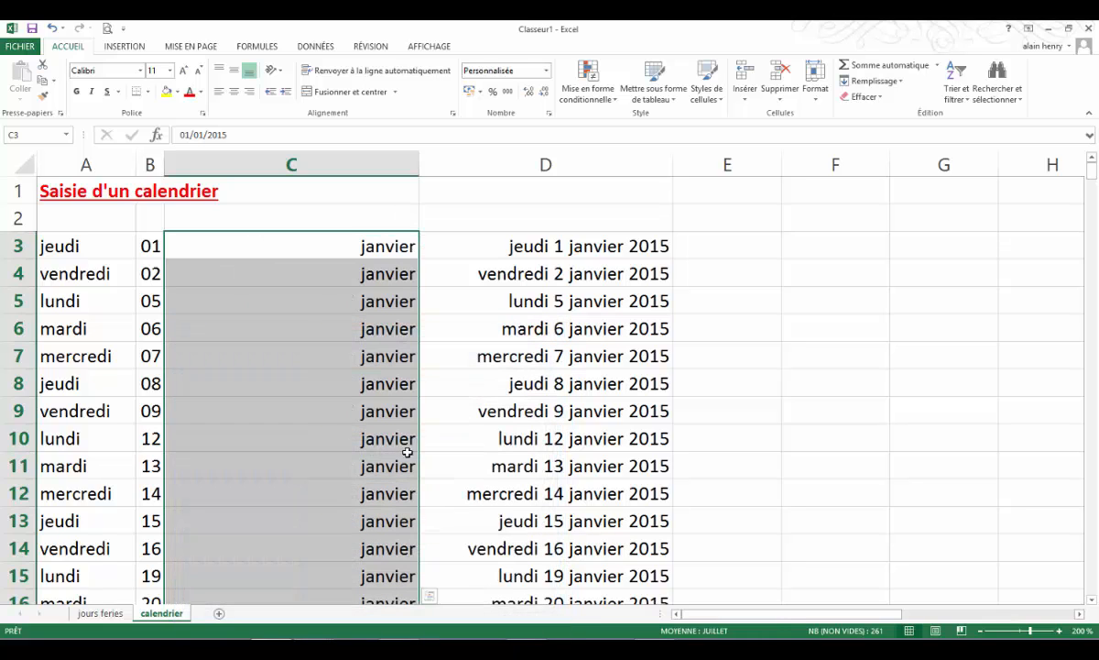
Autofit column C to the month names and left-align C3:C263
double_click(419, 168)
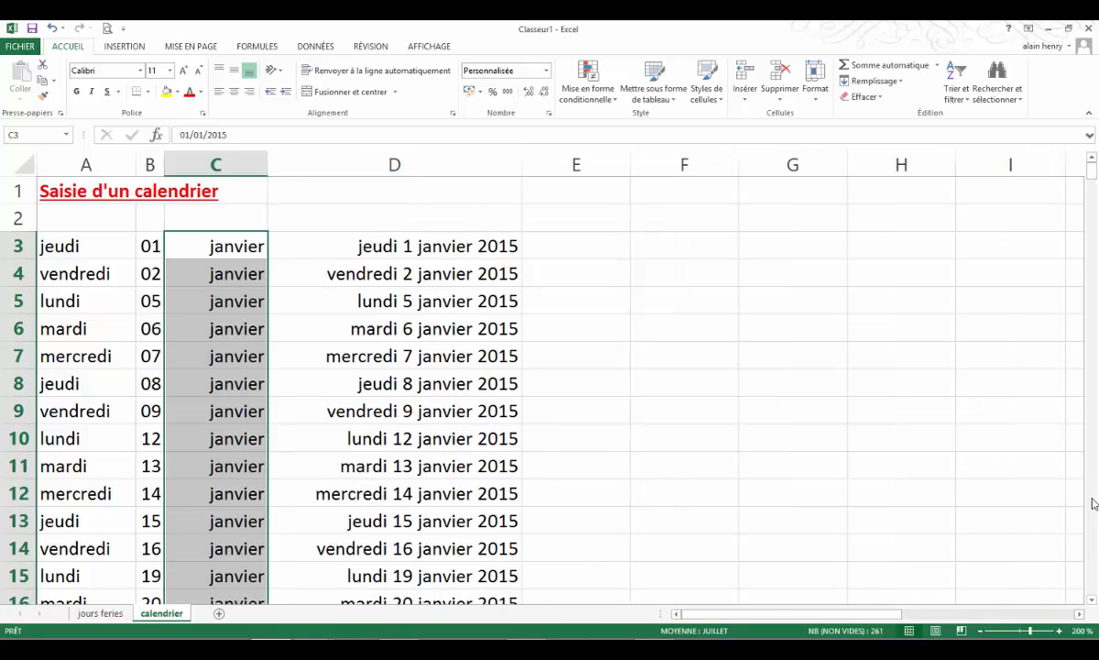
scroll(1092, 503, "down", 10)
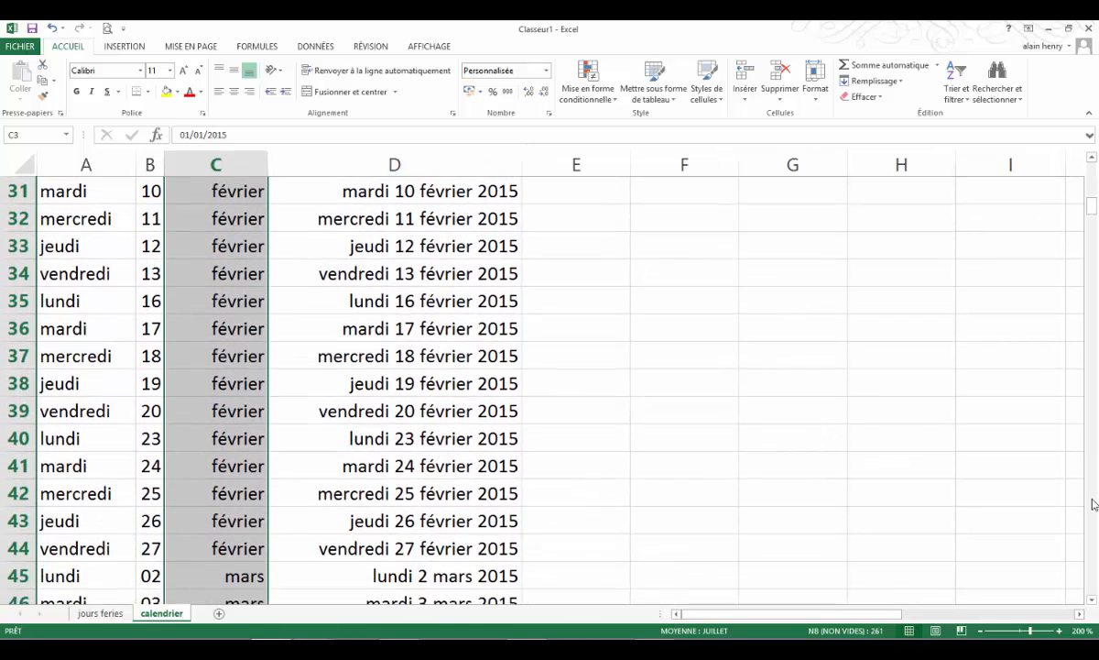
left_click(1093, 178)
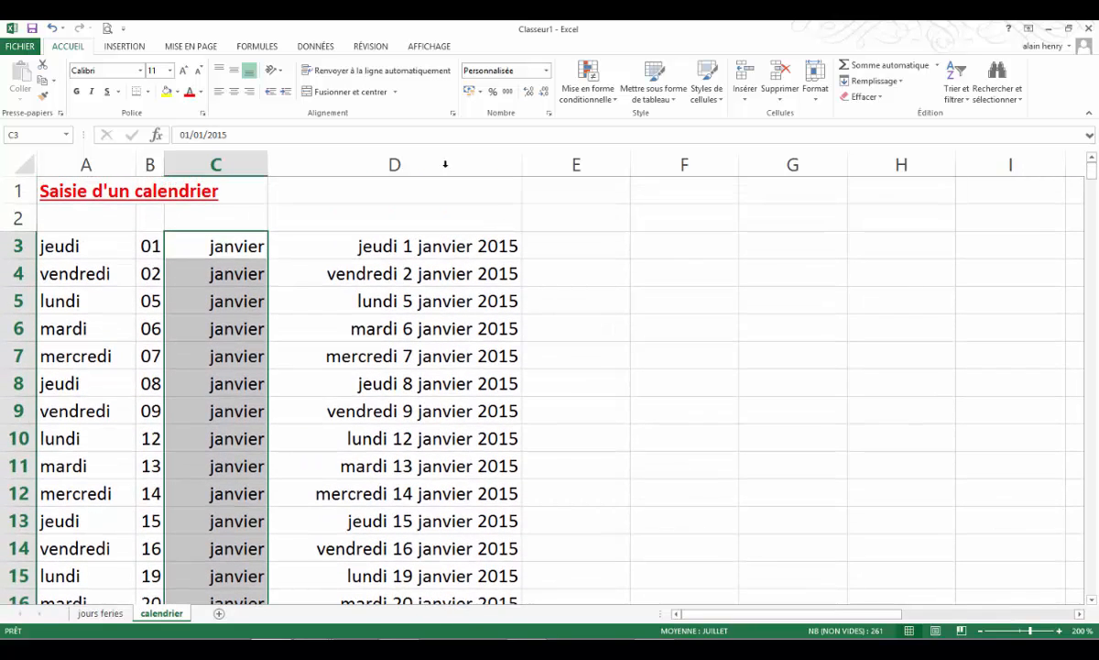
left_click(218, 92)
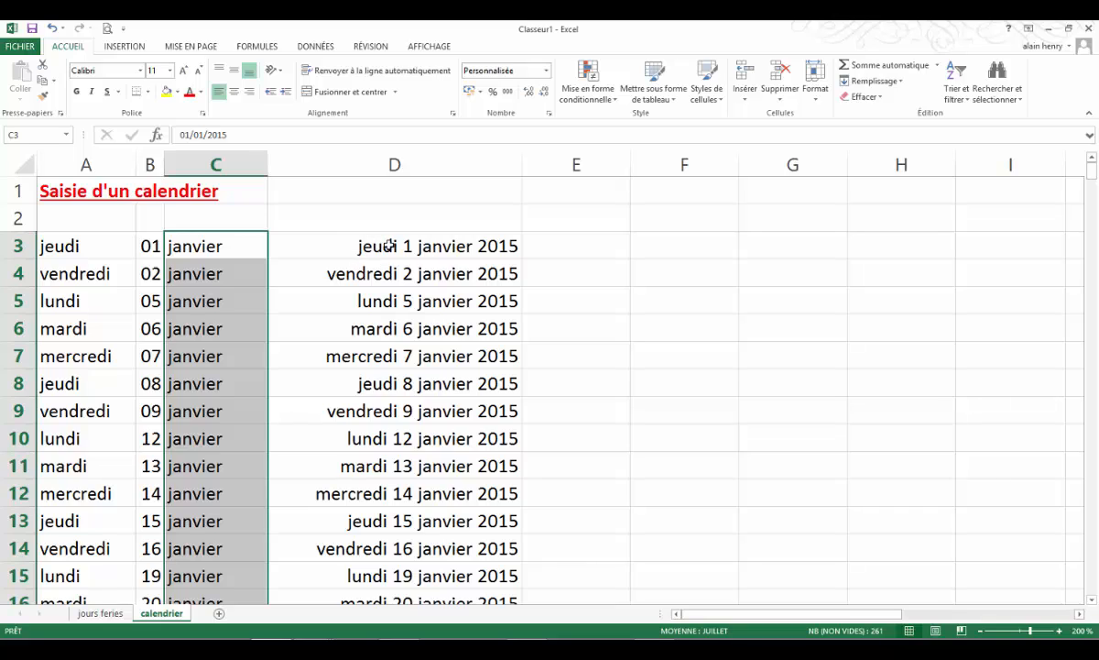
Apply the custom number format aaaa to the dates in D3:D263 to display only the year, and autofit column D
left_click_drag(388, 245, 408, 499)
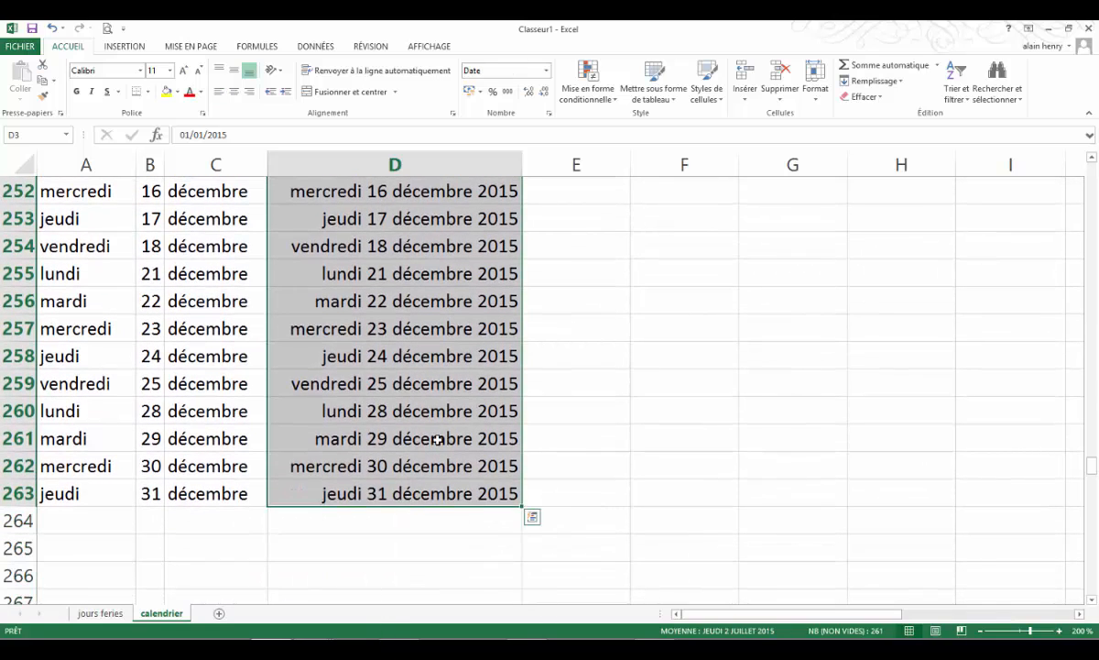
right_click(415, 296)
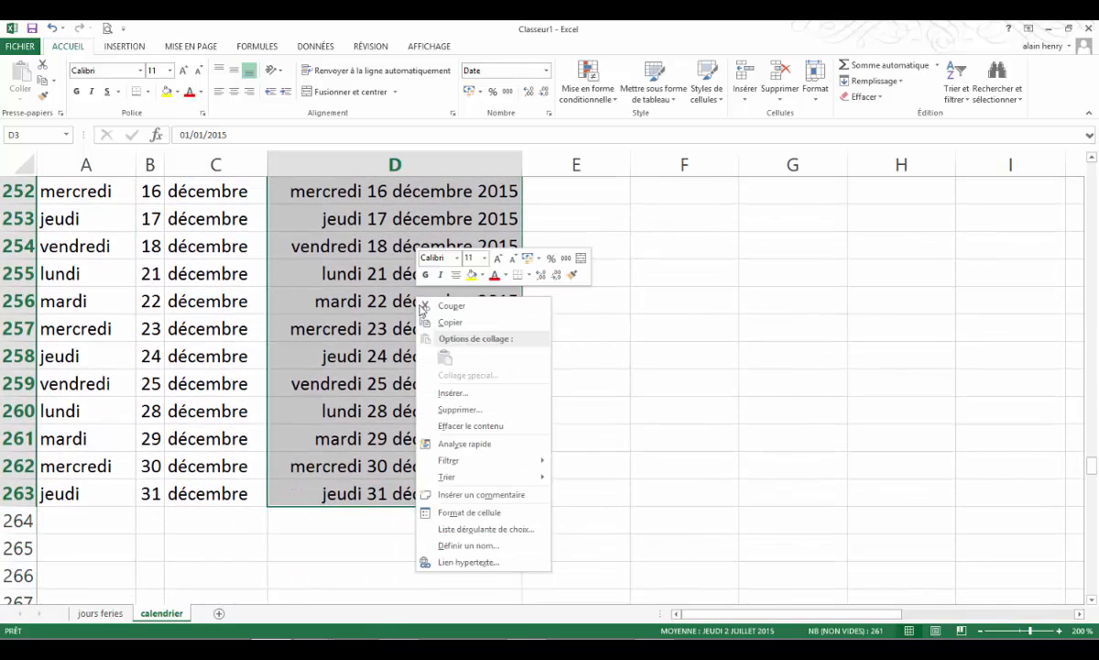
left_click(483, 519)
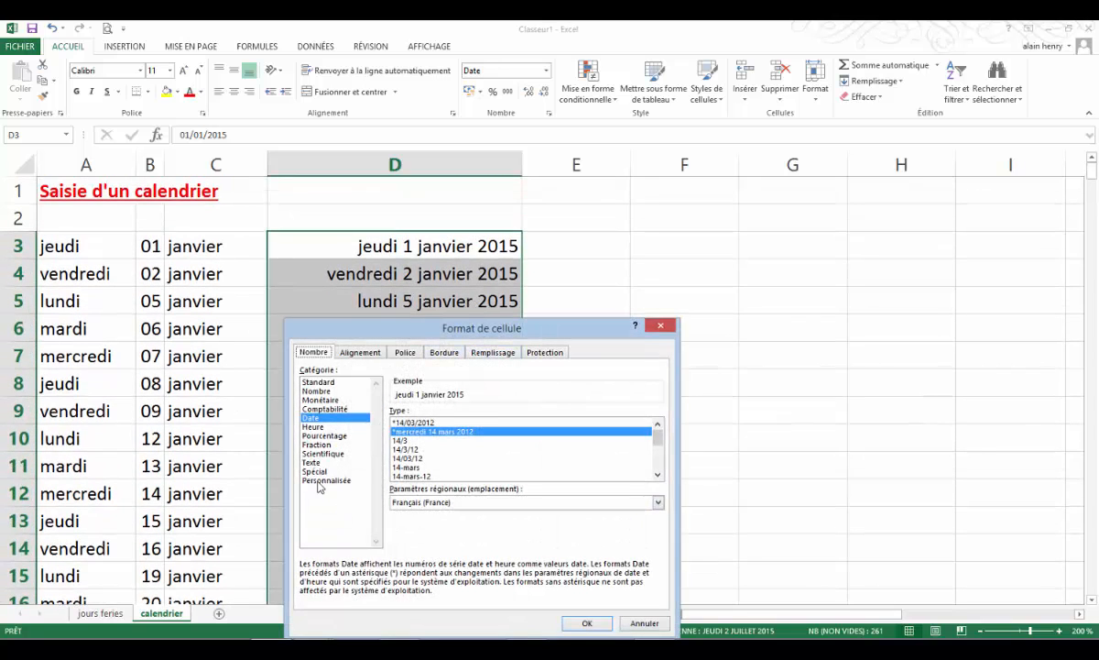
left_click(322, 480)
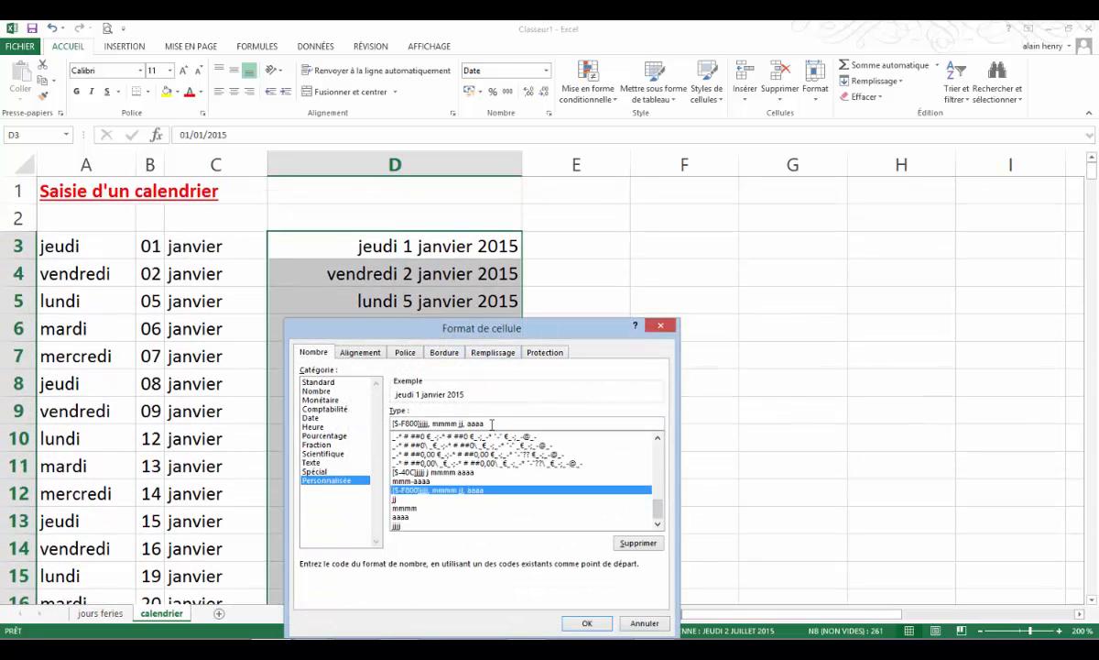
left_click_drag(491, 423, 396, 399)
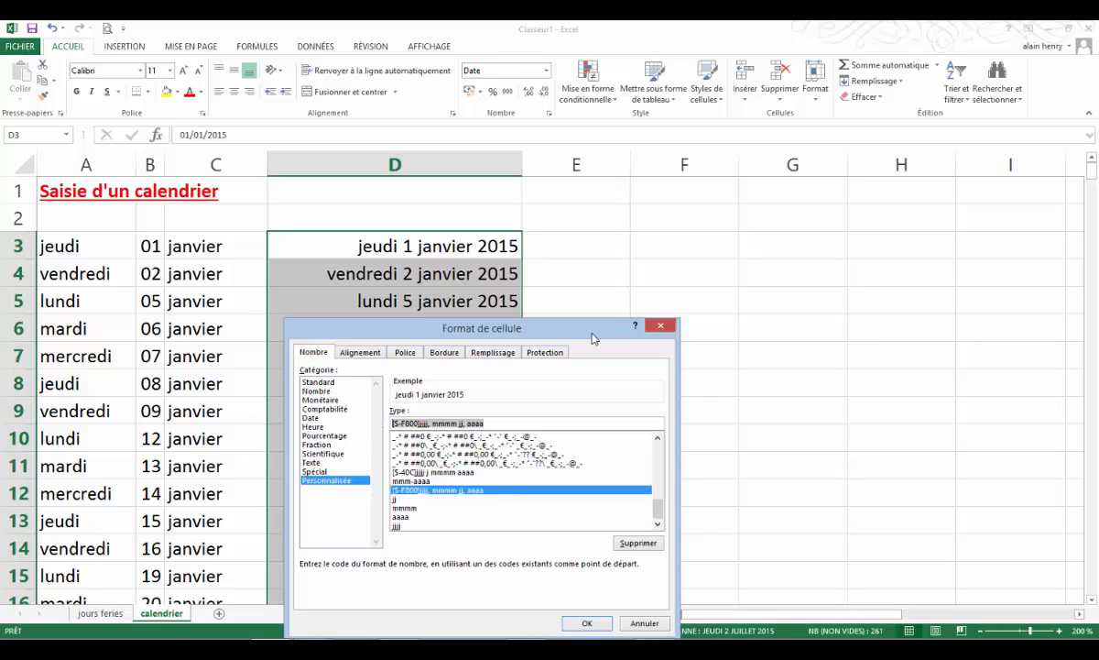
type("a")
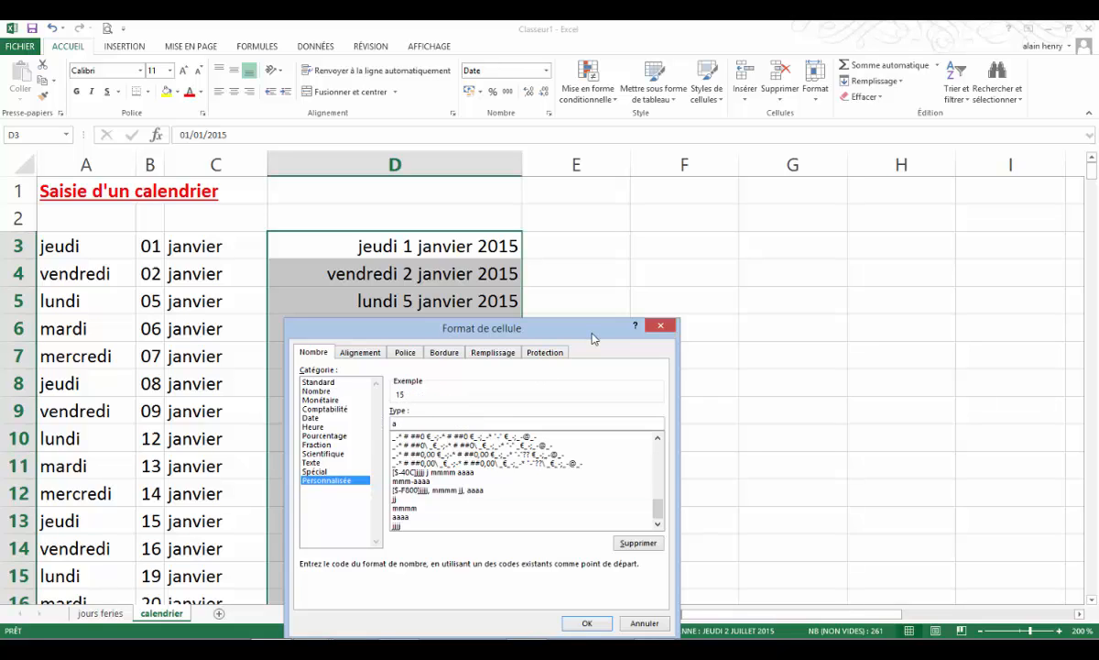
type("aa")
left_click(587, 623)
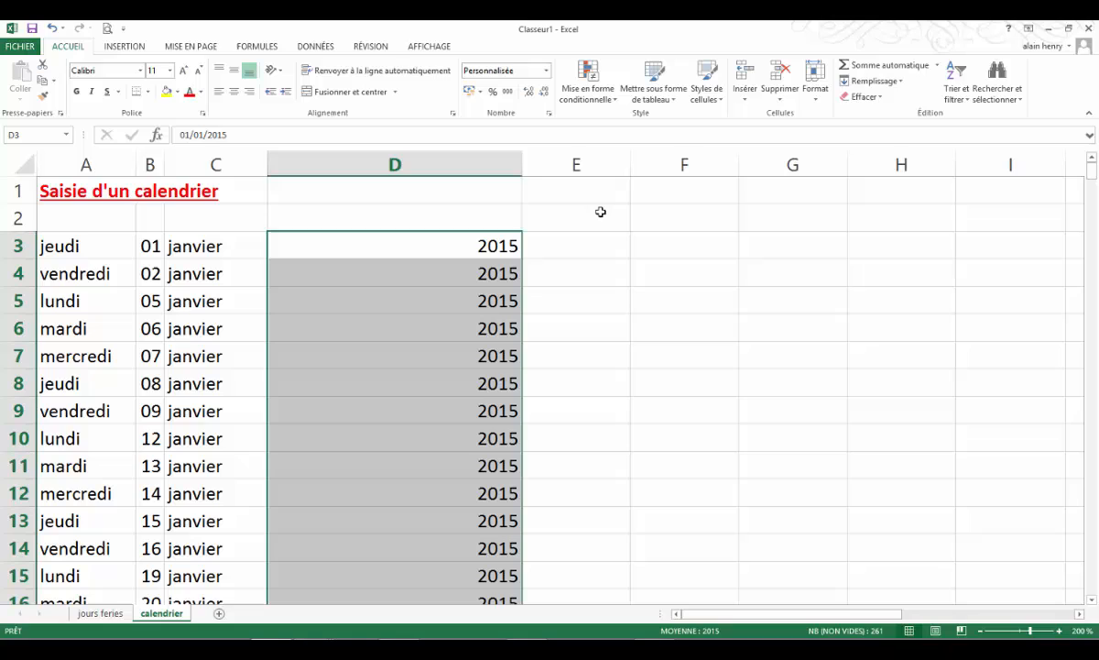
double_click(522, 164)
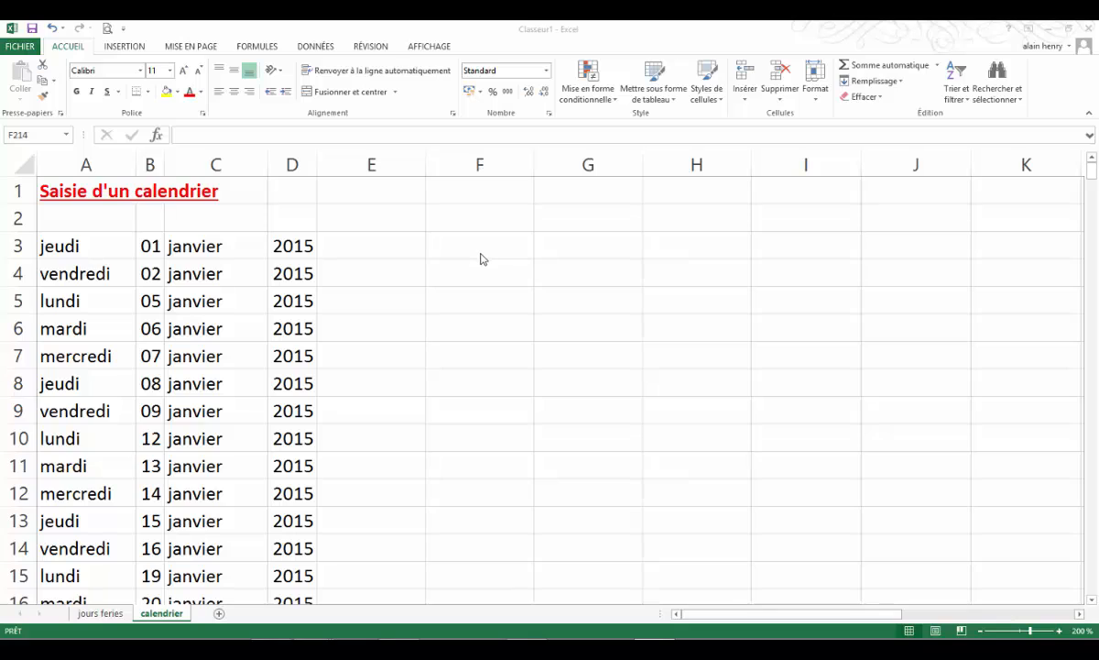
Delete columns B to D, which hold the separate day, month and year
left_click(151, 167)
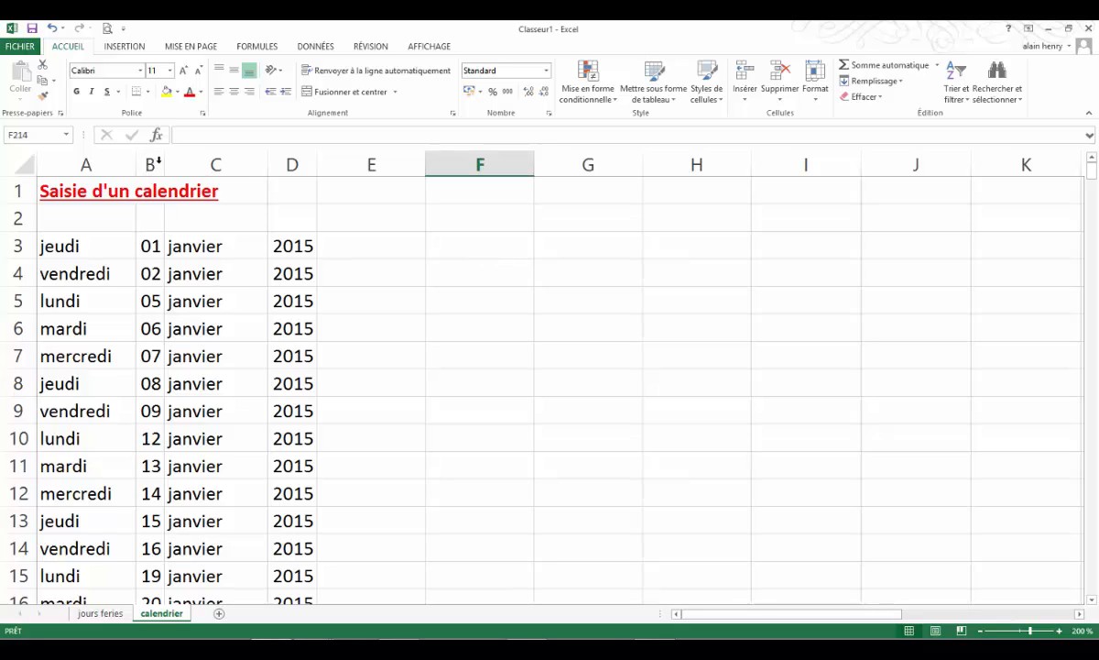
left_click_drag(149, 165, 296, 162)
right_click(297, 163)
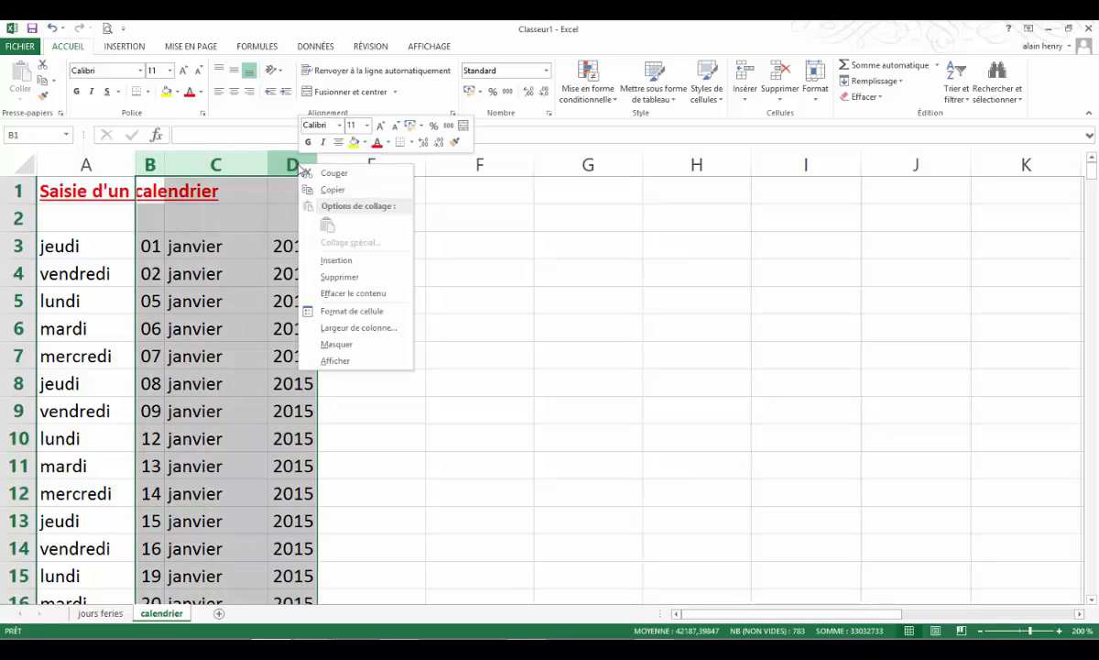
left_click(350, 277)
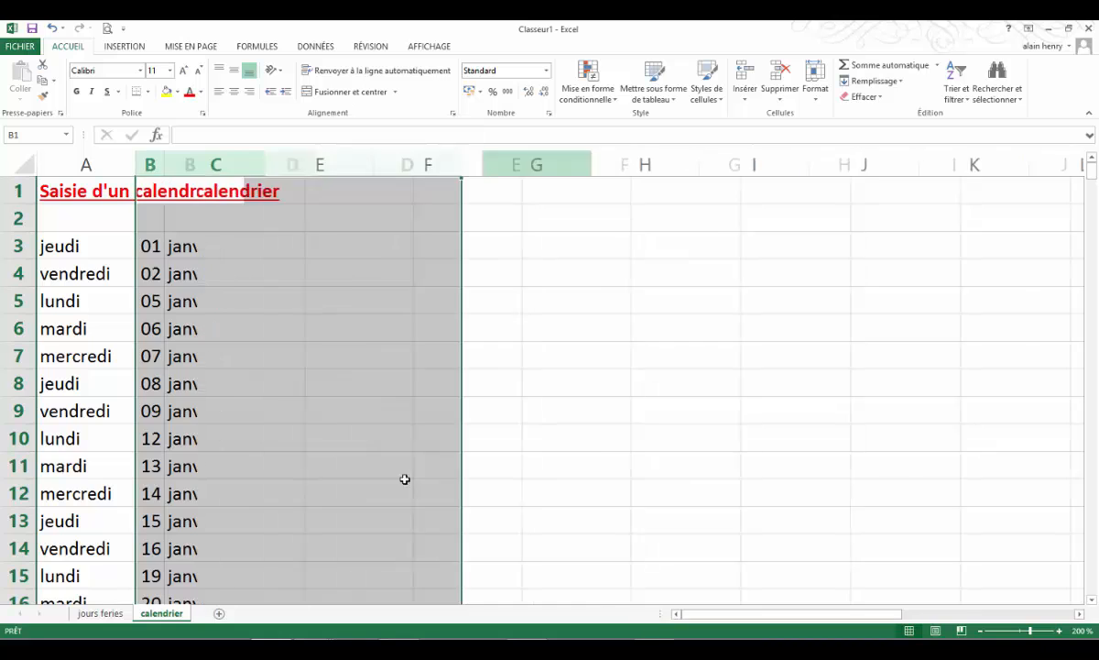
Apply the long date format *mercredi 14 mars 2012 to A3:A263 and autofit column A to the full dates
left_click(72, 242)
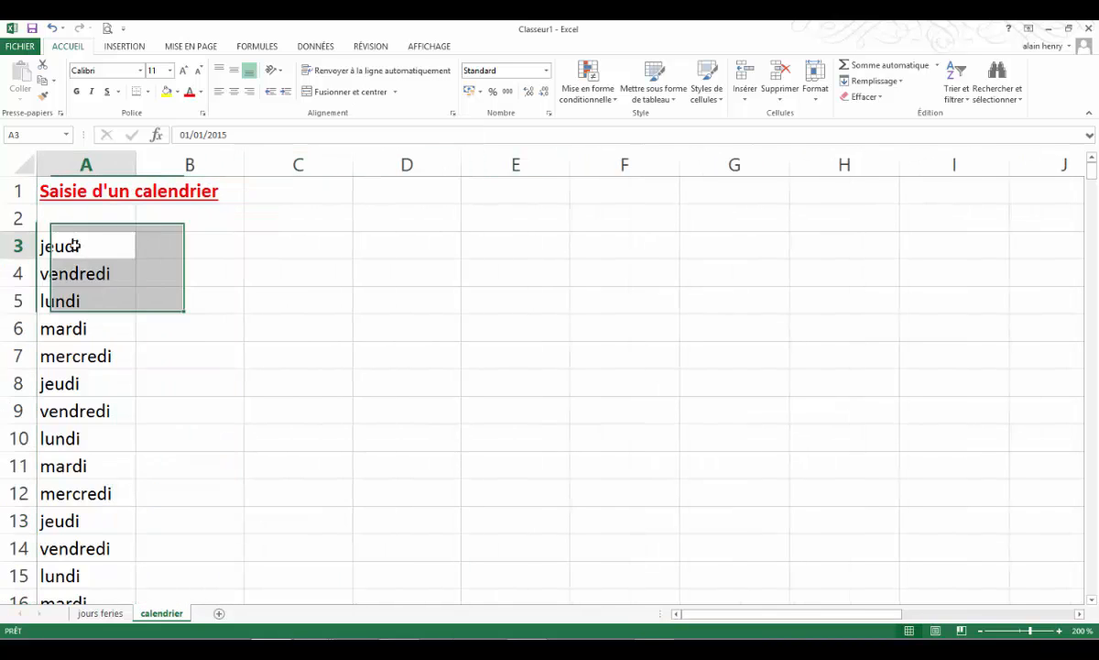
left_click_drag(77, 299, 92, 549)
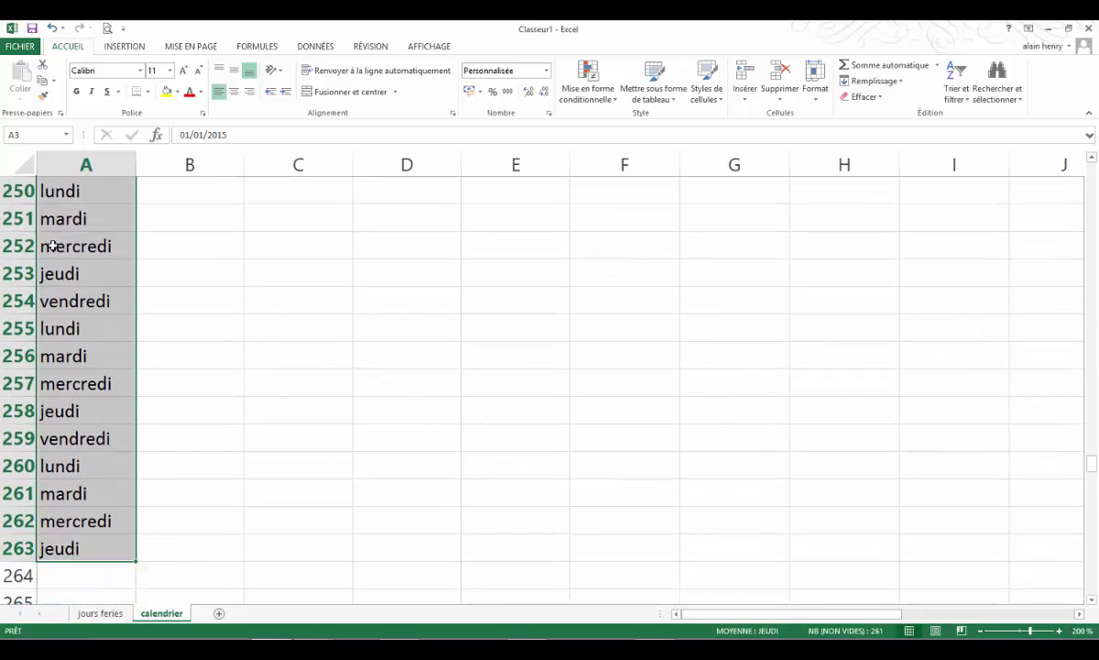
right_click(84, 240)
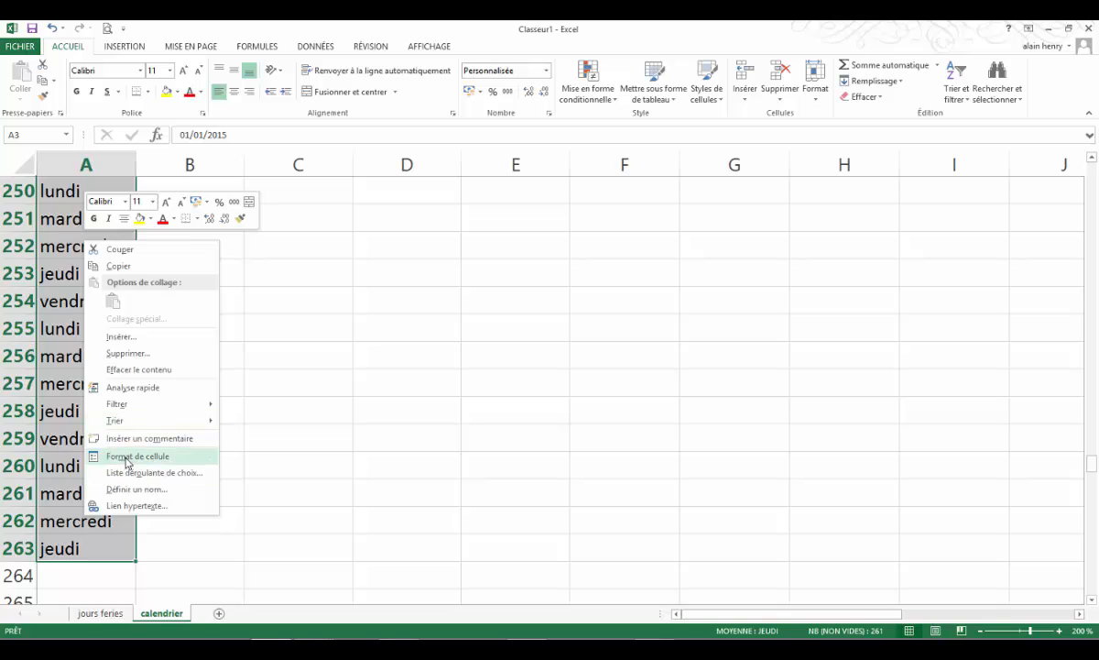
left_click(163, 457)
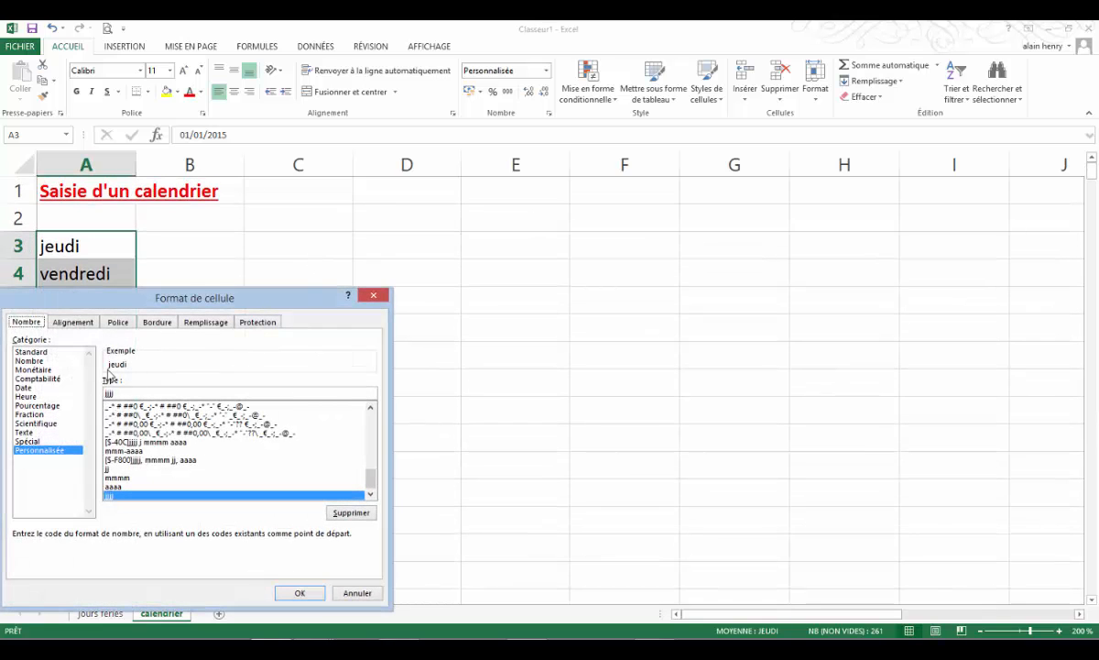
left_click(29, 387)
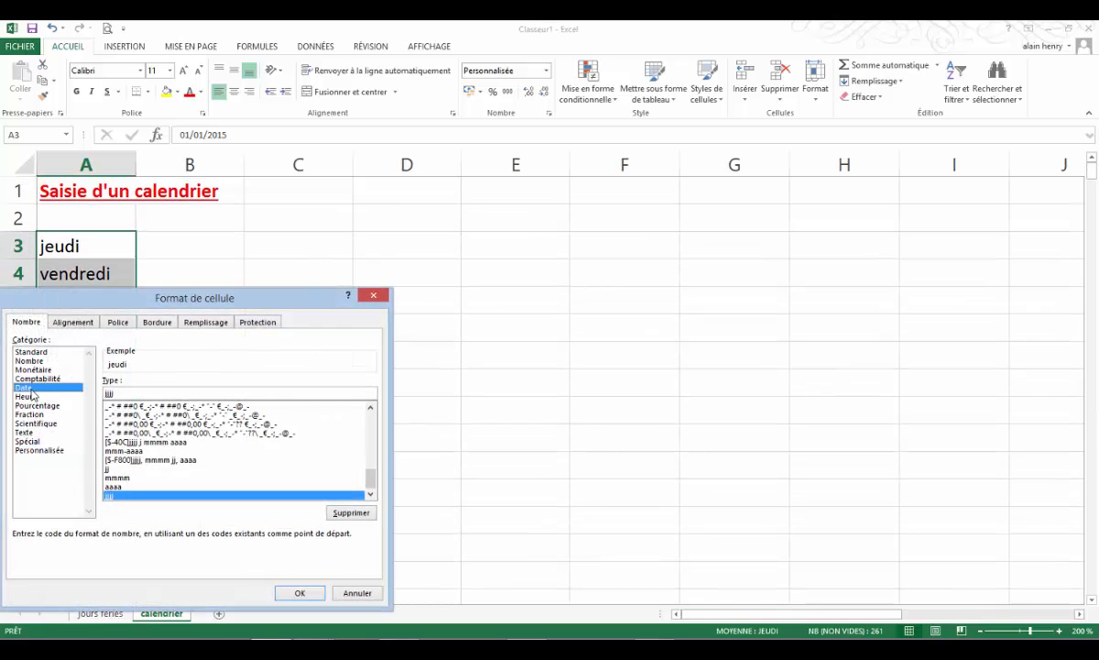
left_click(151, 402)
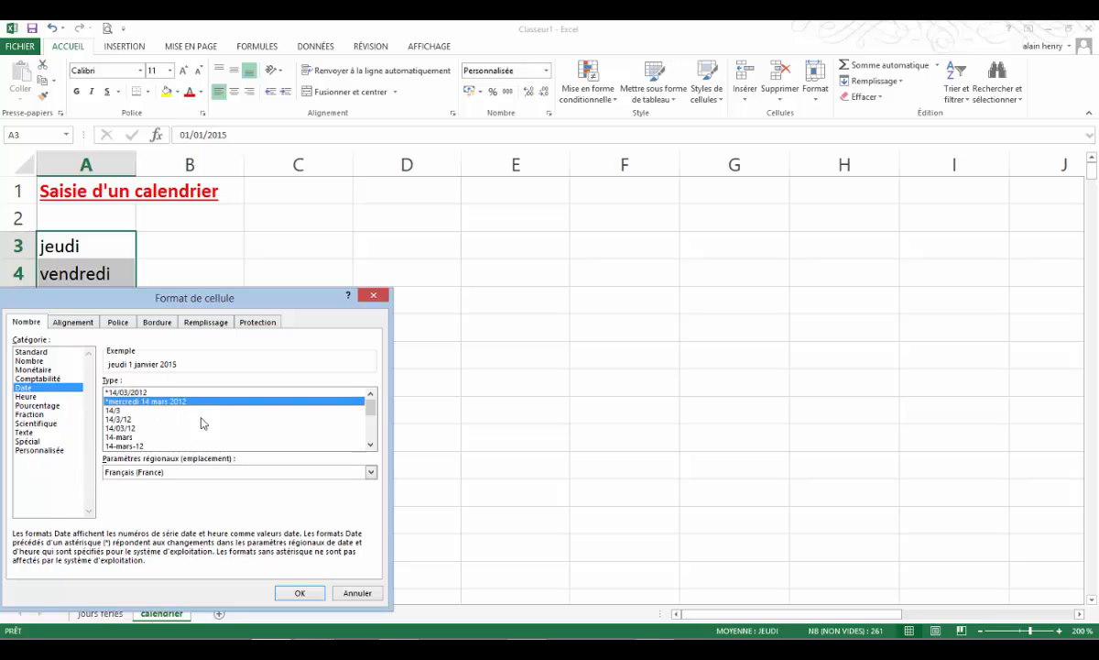
left_click(295, 592)
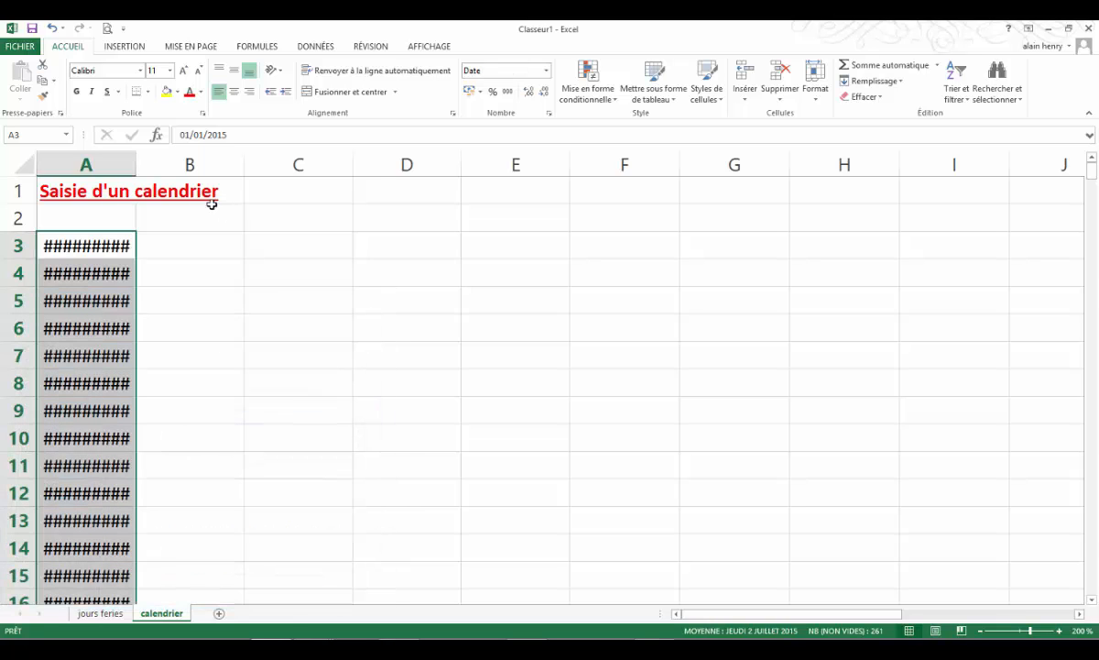
double_click(137, 172)
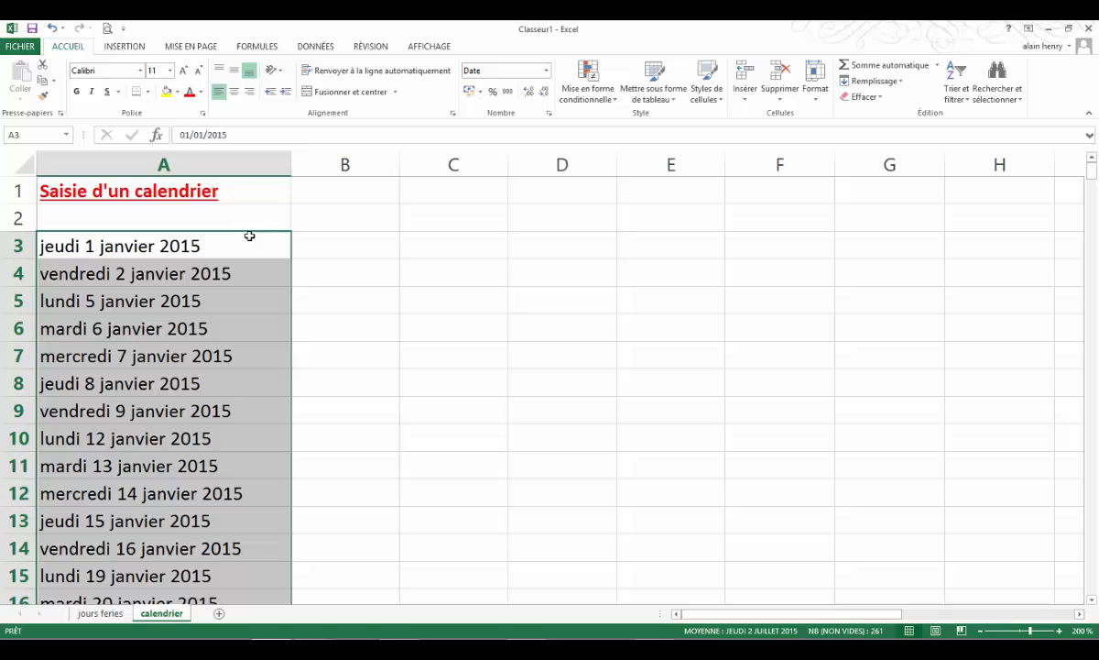
left_click(362, 292)
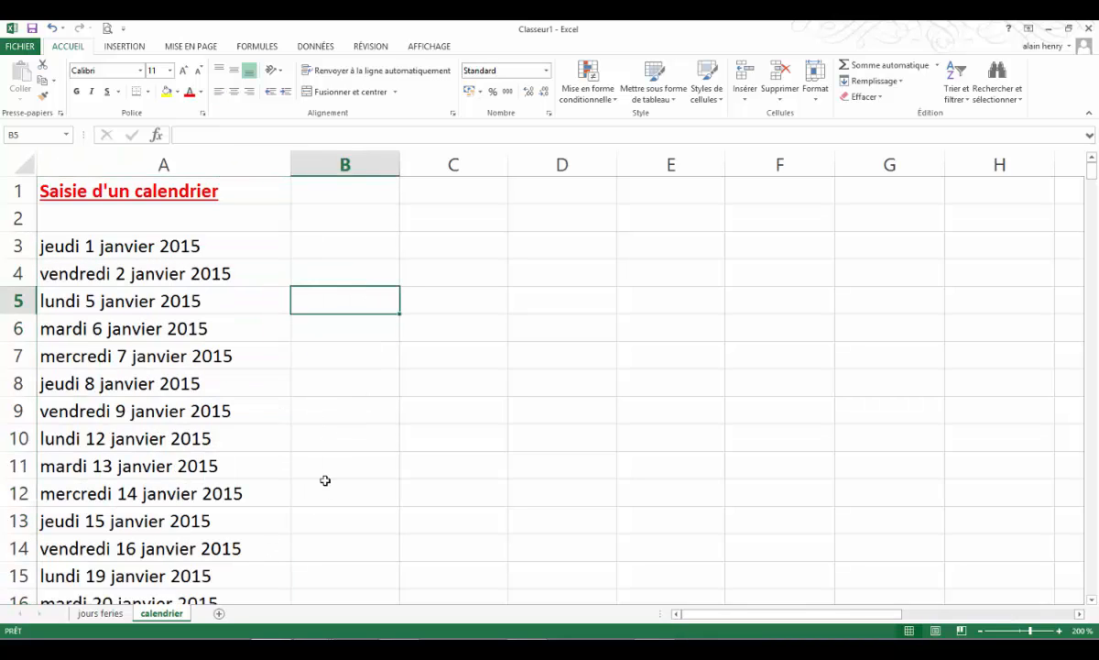
Look over the calendar dates, open the jours feries sheet and examine its first public holiday dates
scroll(265, 409, "down", 3)
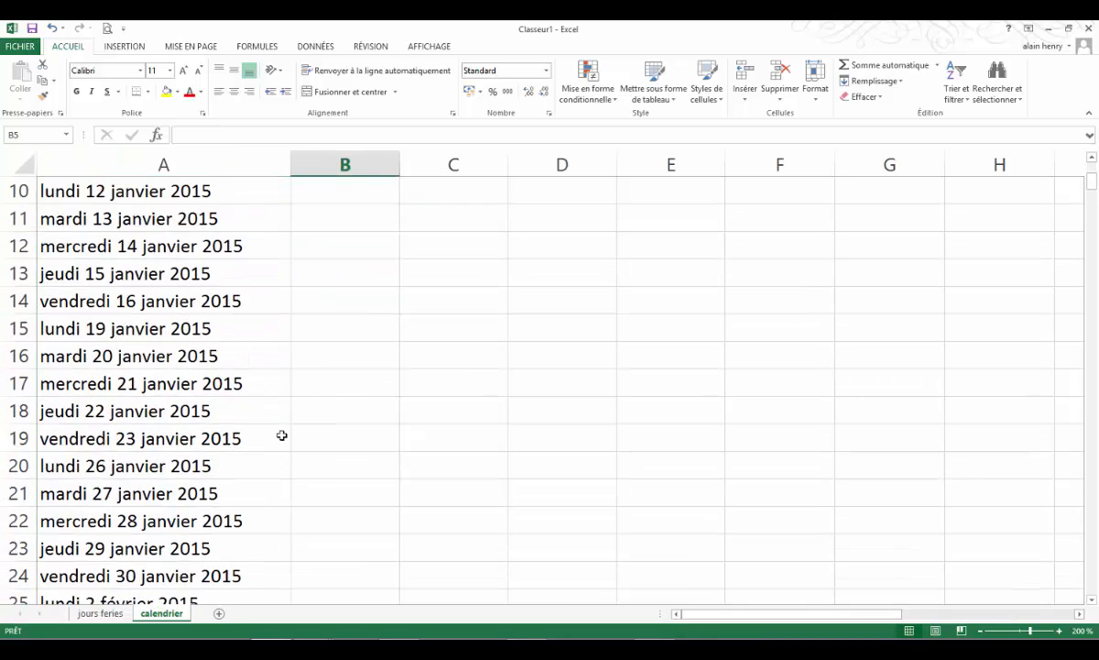
left_click(100, 613)
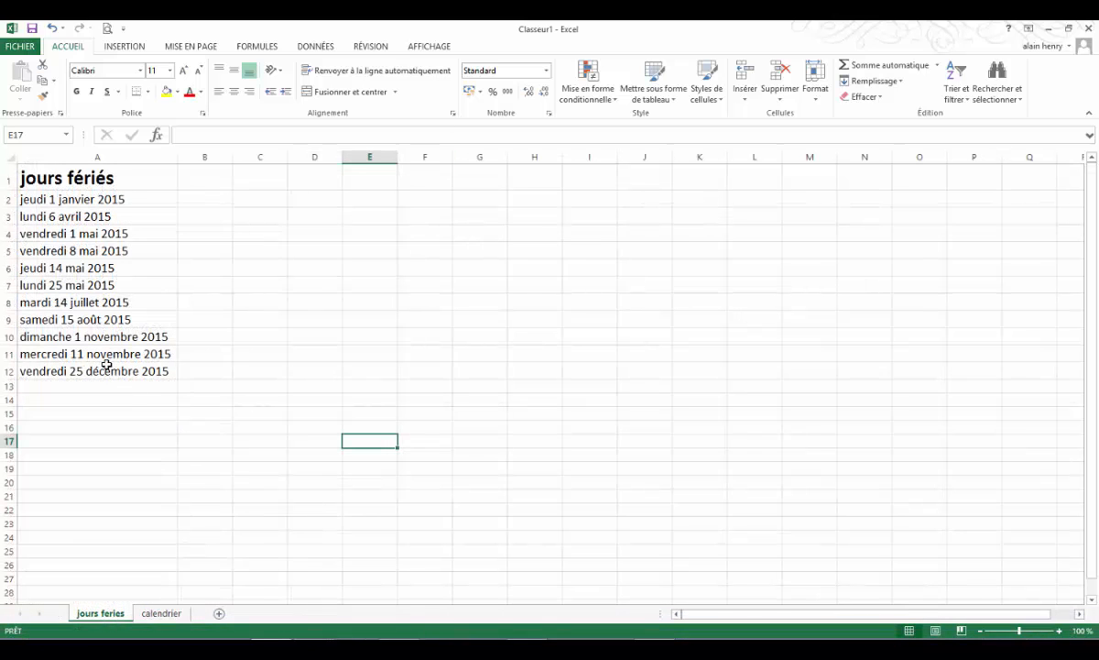
left_click(94, 199)
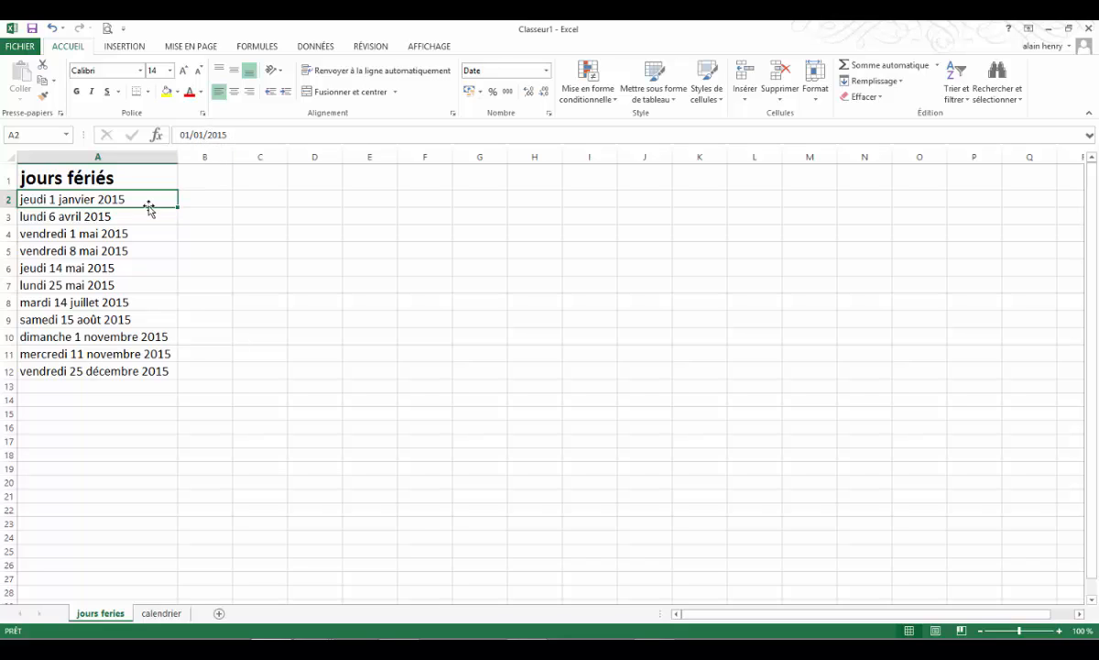
left_click(98, 216)
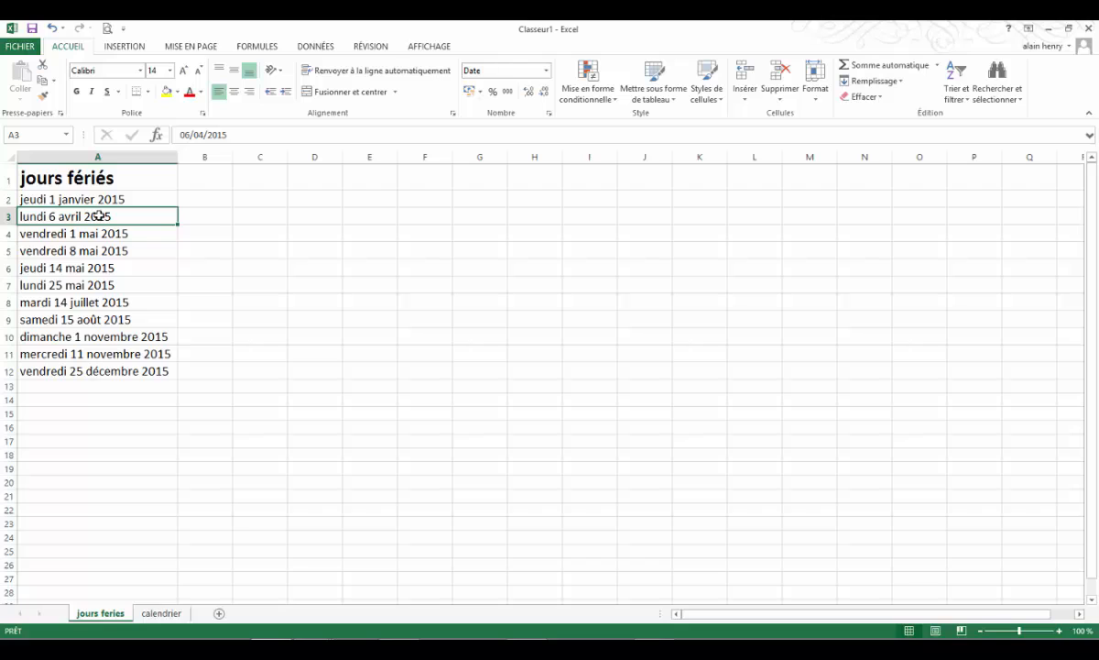
Return to the calendrier sheet and clear all the calendar dates from A4 downward, keeping only the start date in A3
left_click(101, 234)
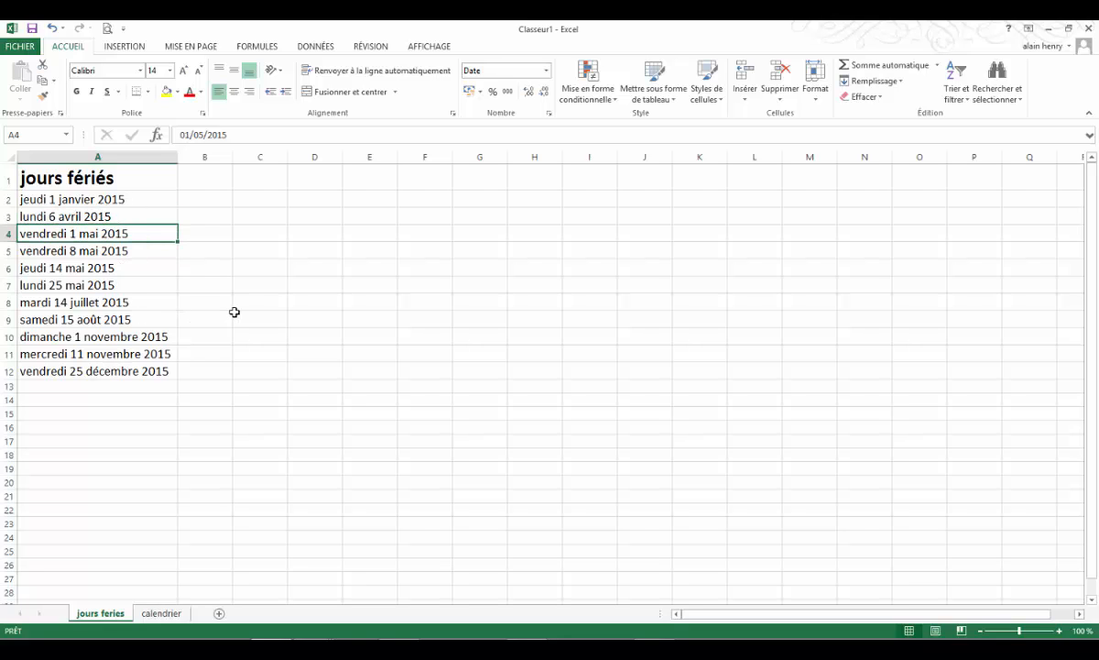
left_click(158, 613)
scroll(226, 246, "up", 3)
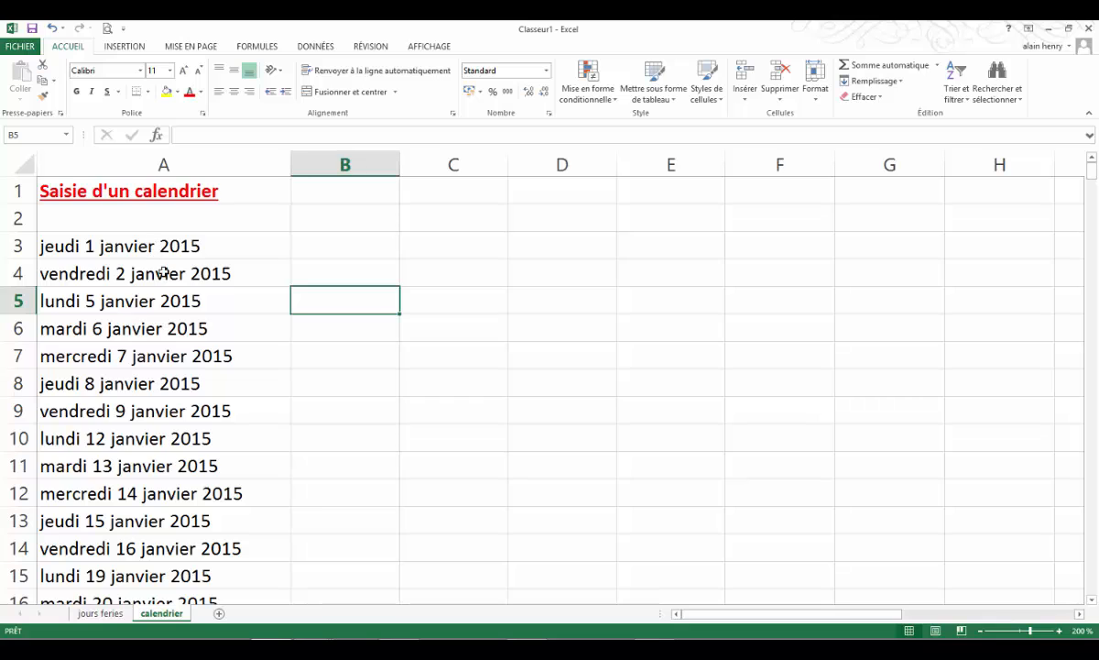
left_click_drag(159, 272, 168, 635)
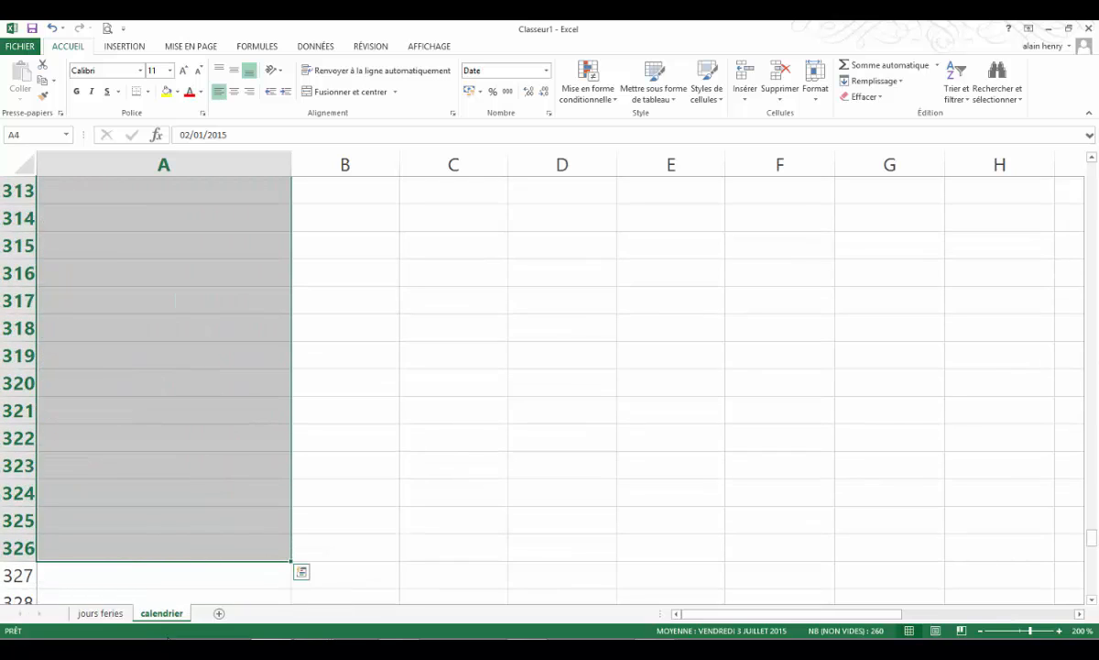
key("ctrl+z")
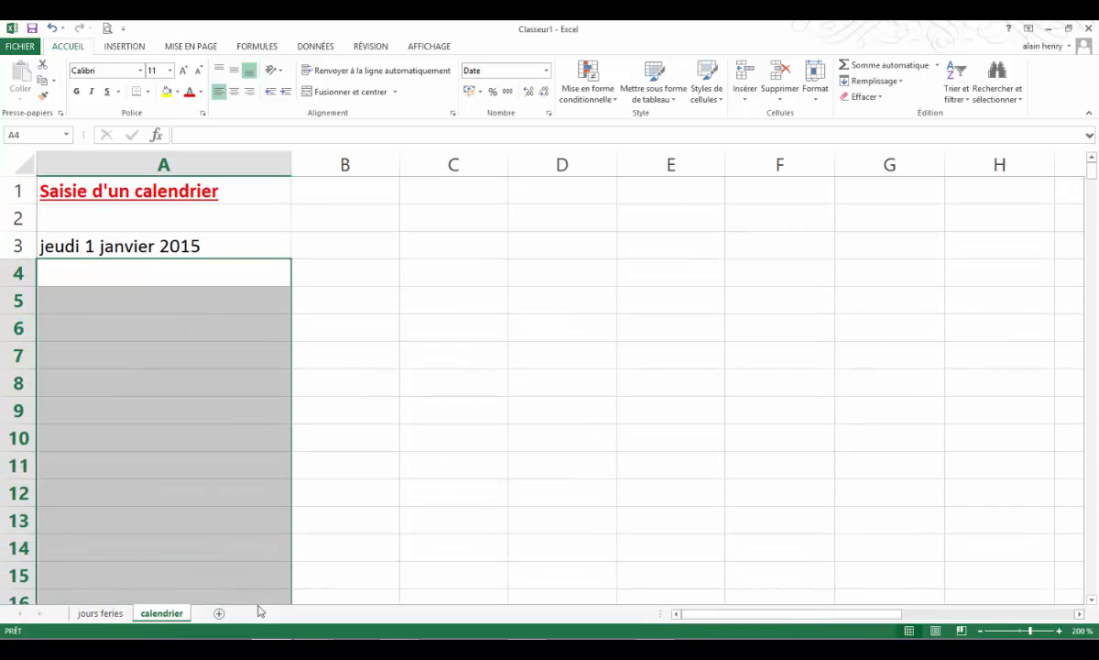
Replace the calendar's start date in A3 with 02/01/2015
left_click(167, 245)
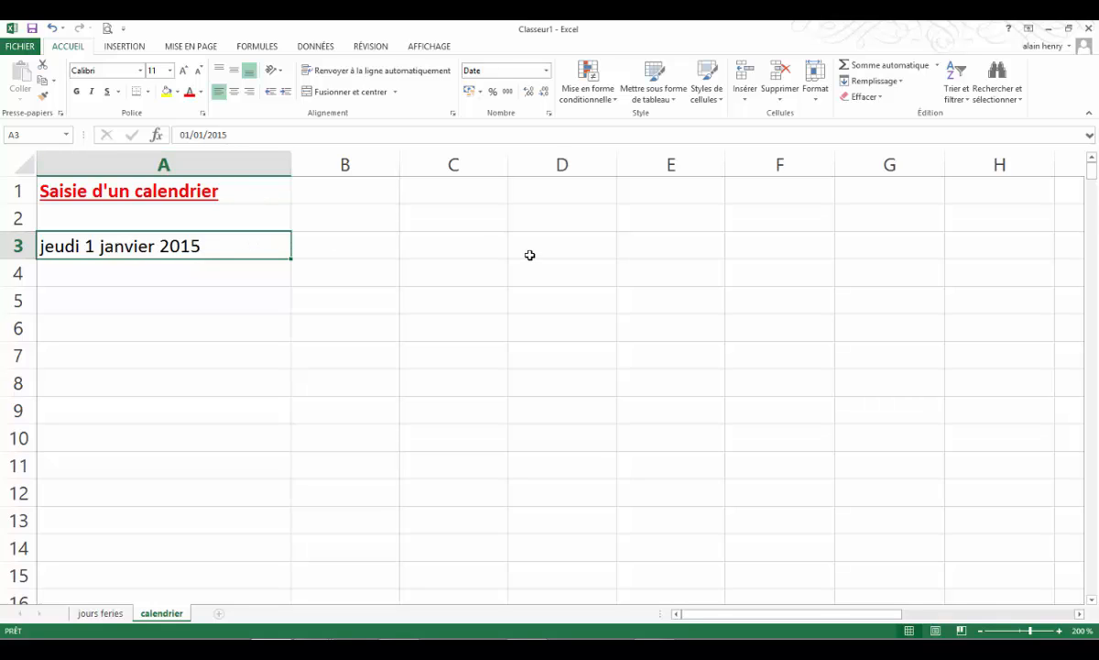
type("02/01")
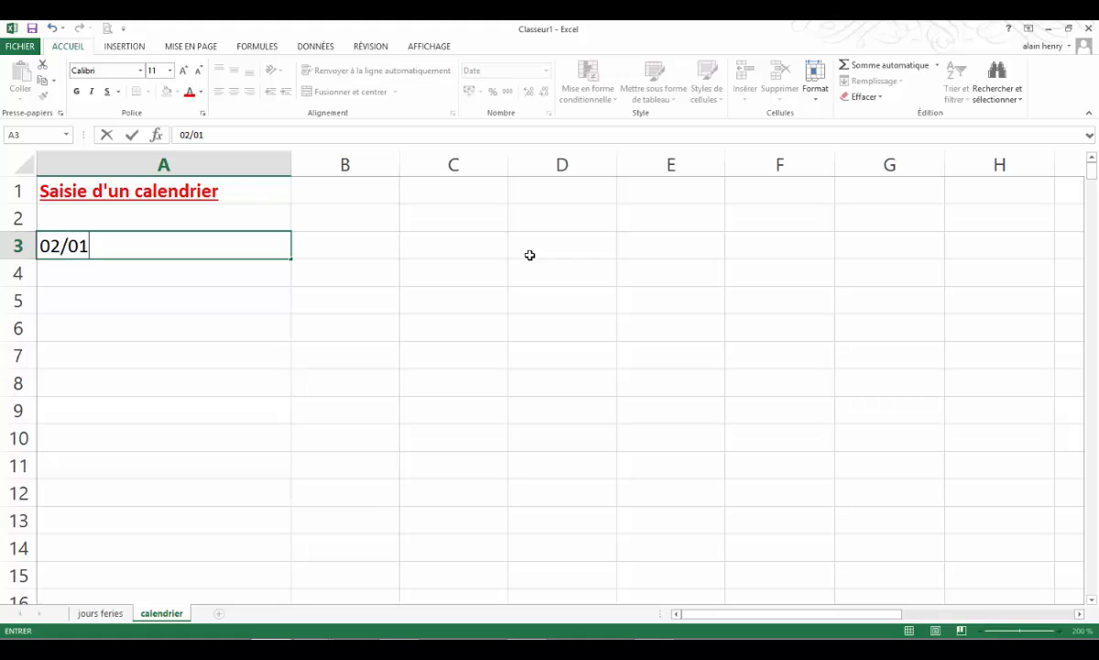
type("/2015")
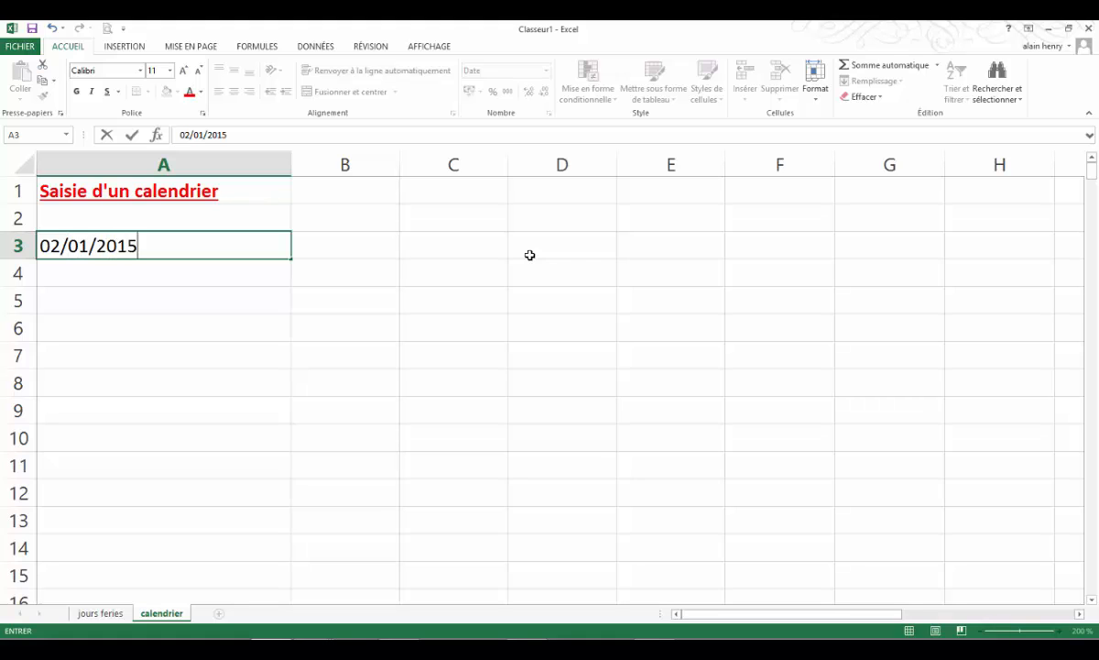
key("Return")
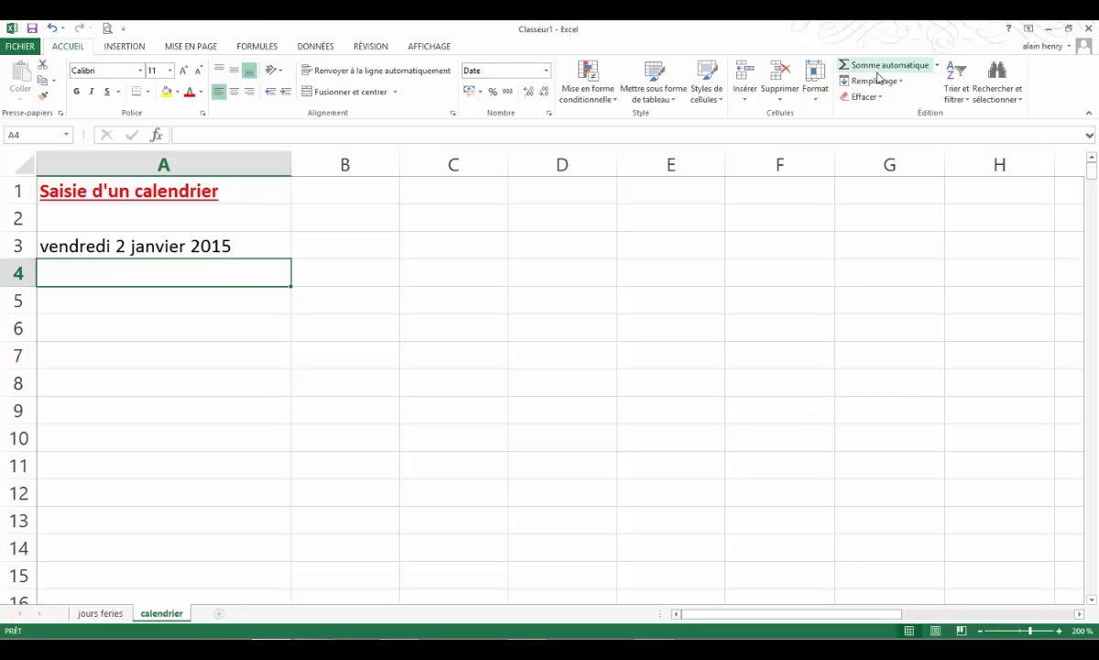
Insert the SERIE.JOUR.OUVRE function from the Date & Heure category into A4
left_click(939, 66)
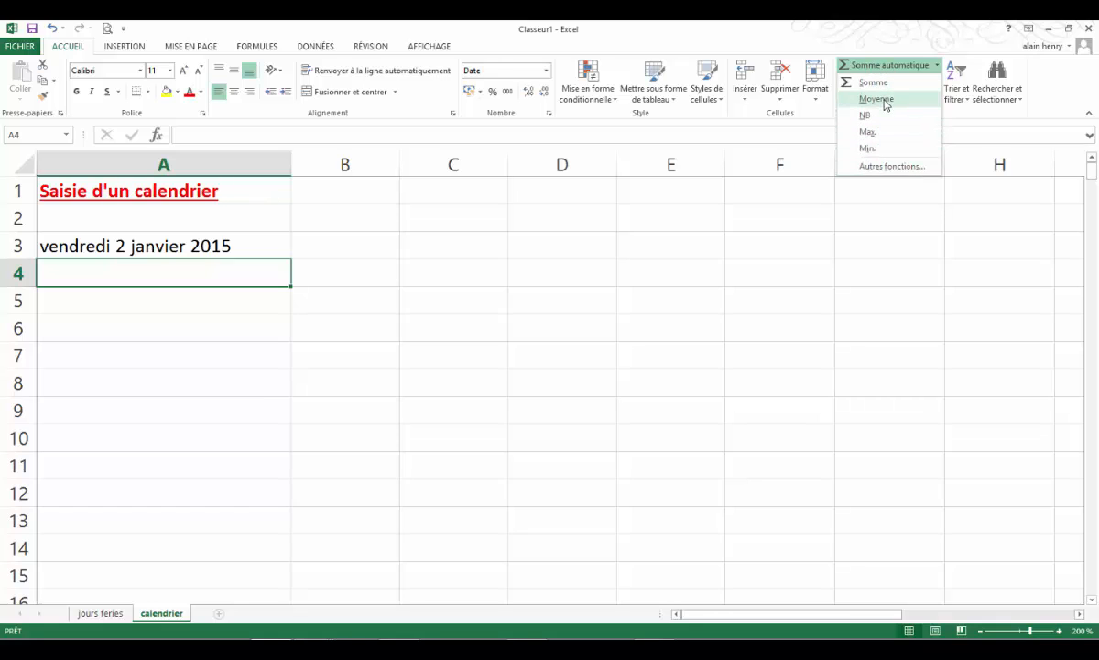
left_click(890, 166)
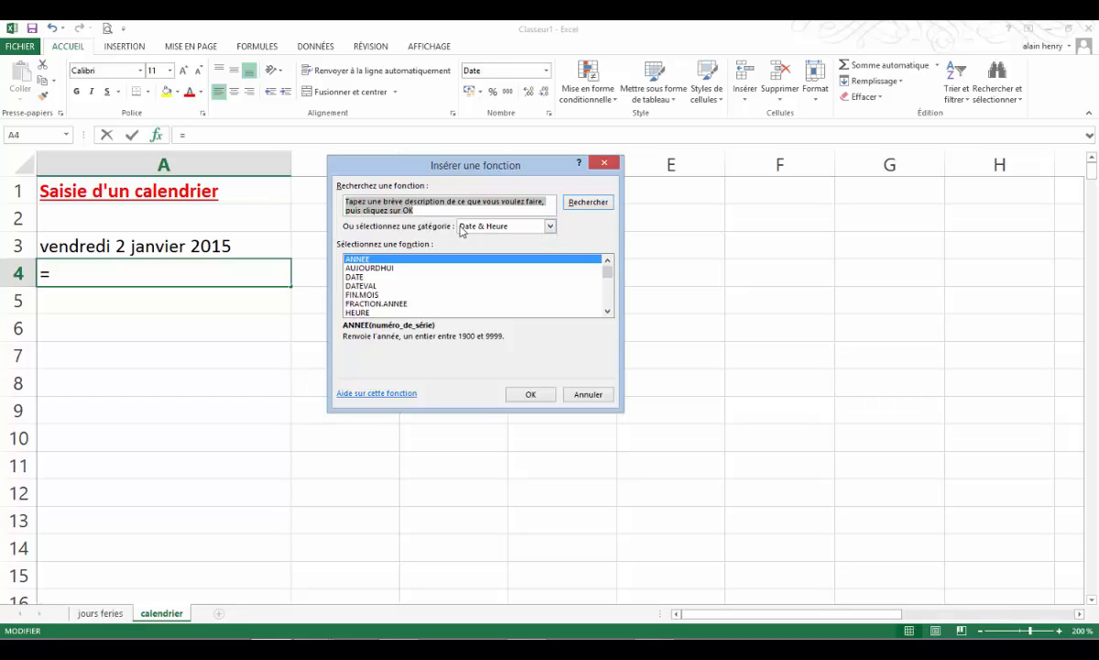
left_click(551, 226)
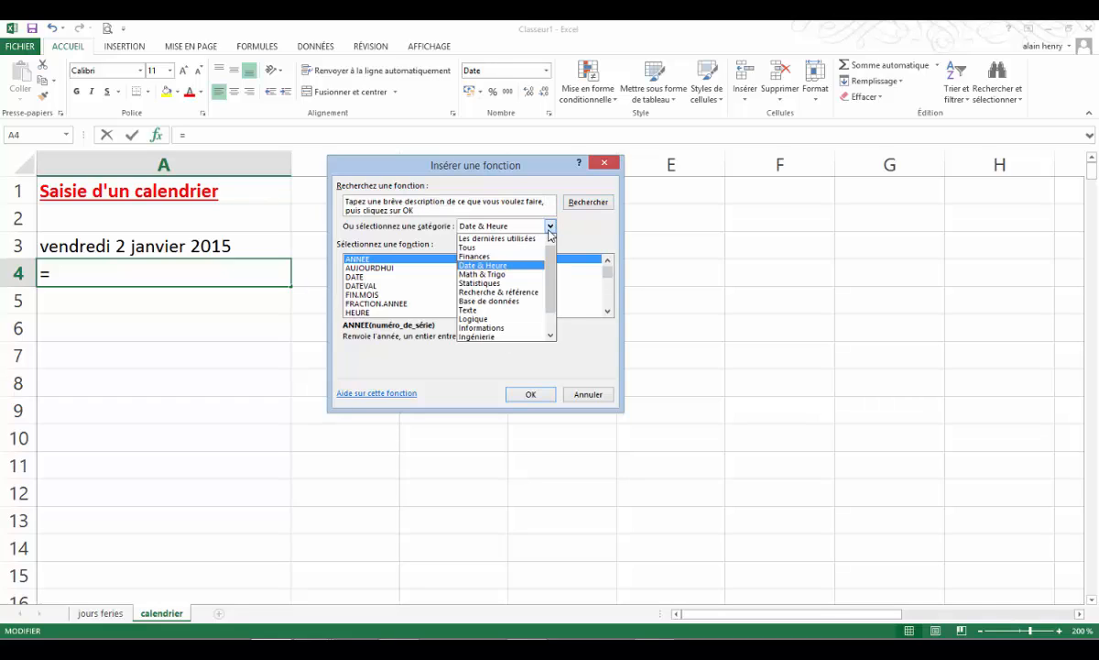
left_click(551, 227)
left_click(550, 226)
left_click(492, 266)
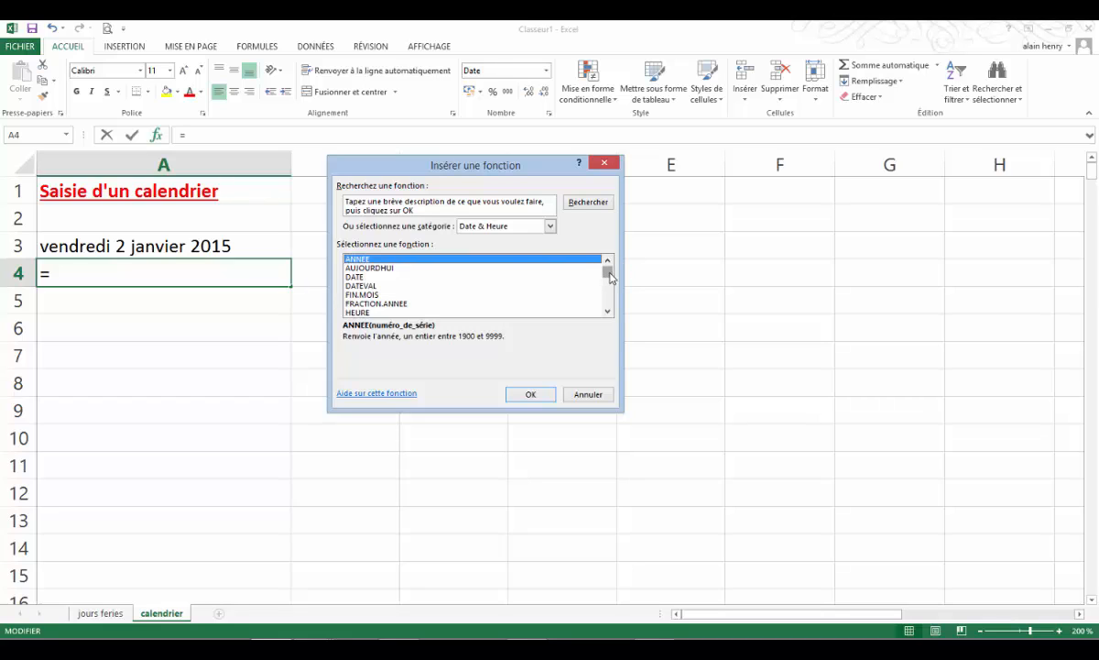
left_click_drag(611, 278, 610, 312)
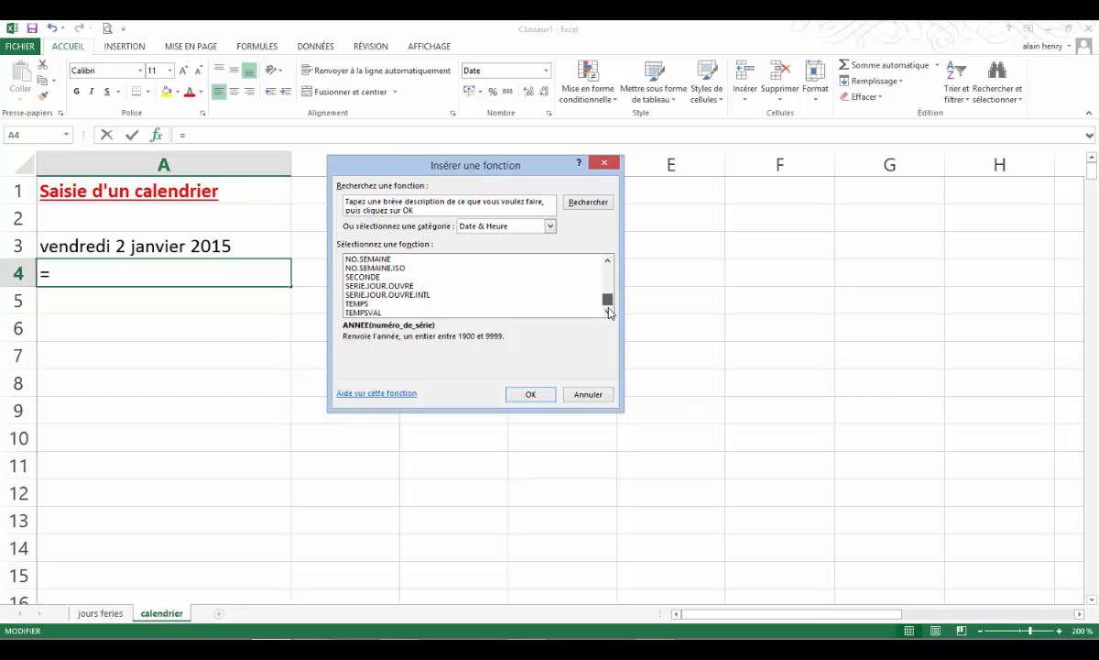
left_click(383, 286)
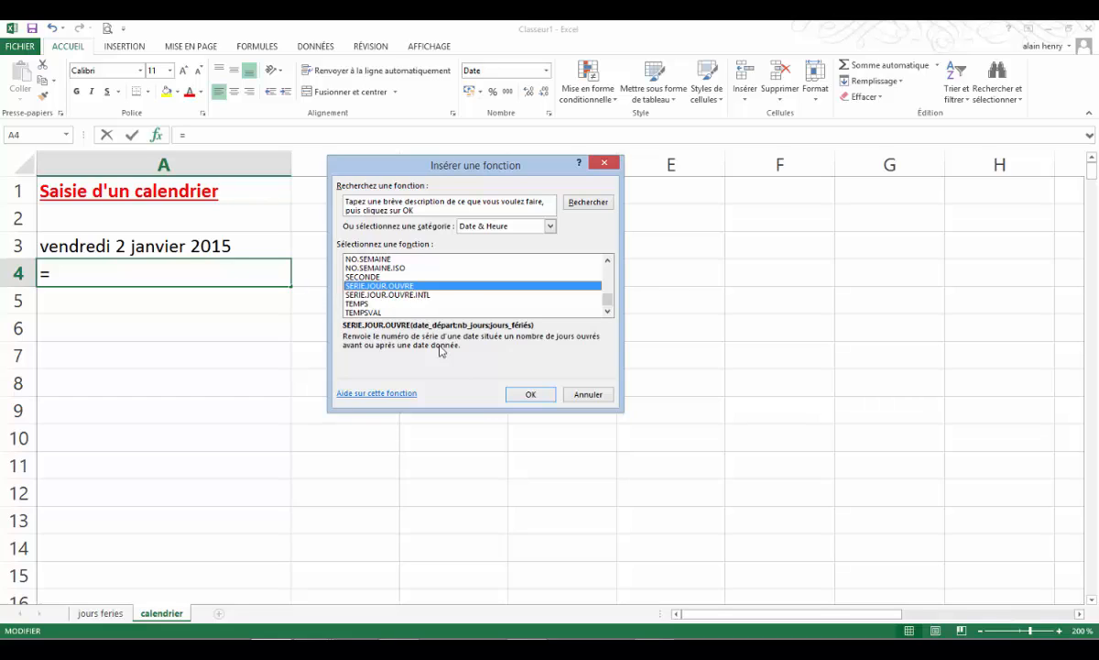
left_click(531, 395)
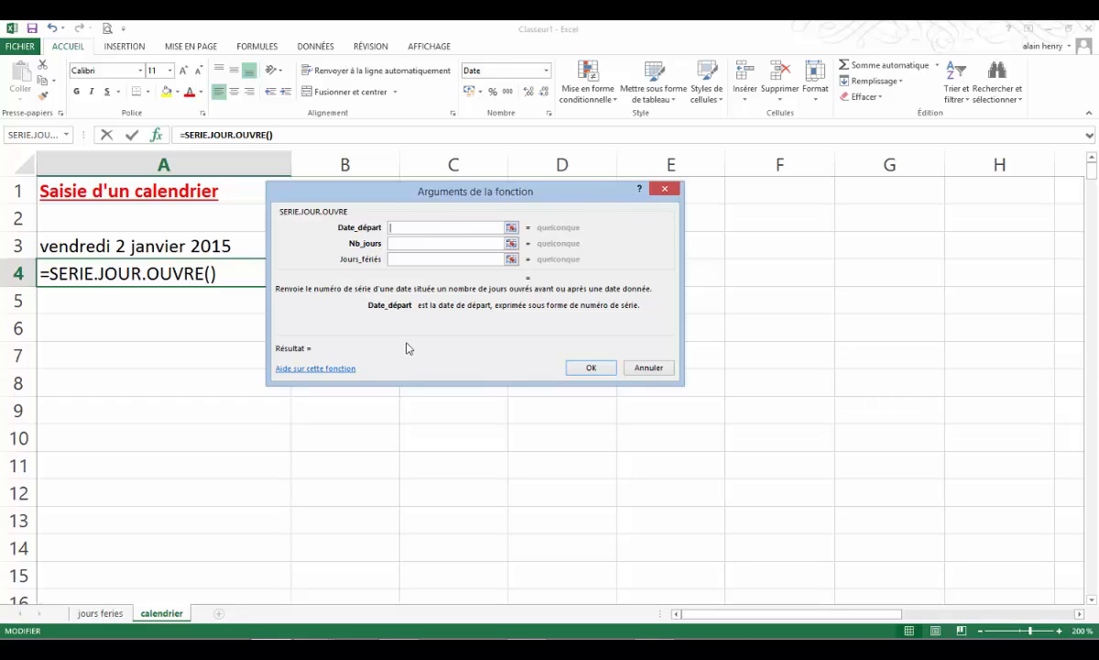
Set the function's Date_départ argument to A3 and Nb_jours to 1
left_click(149, 246)
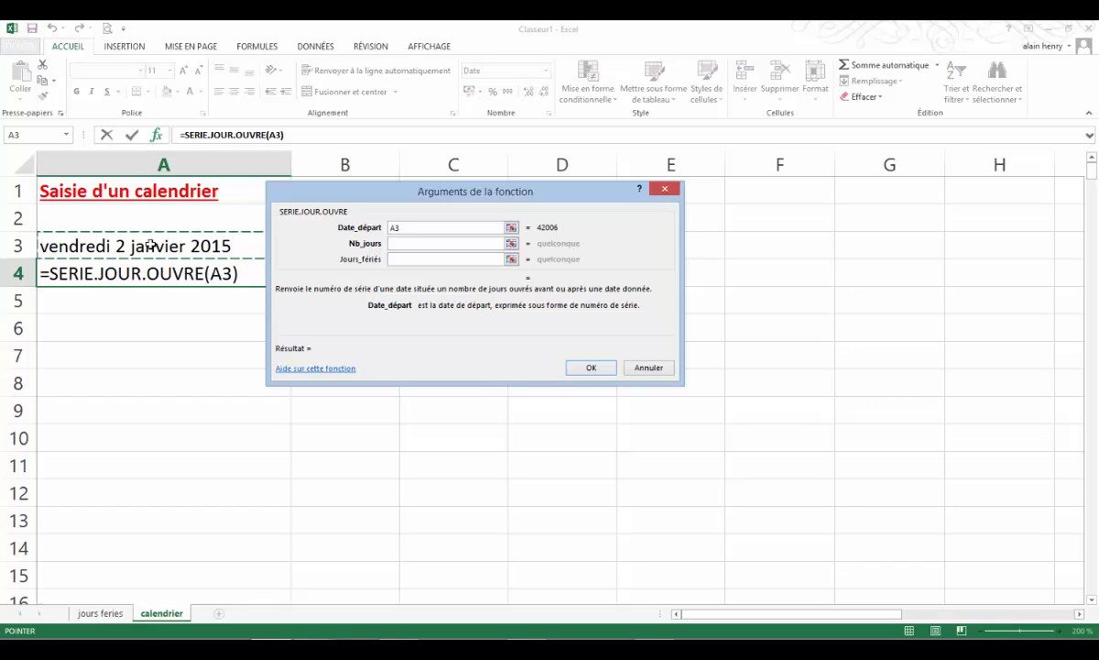
left_click(404, 243)
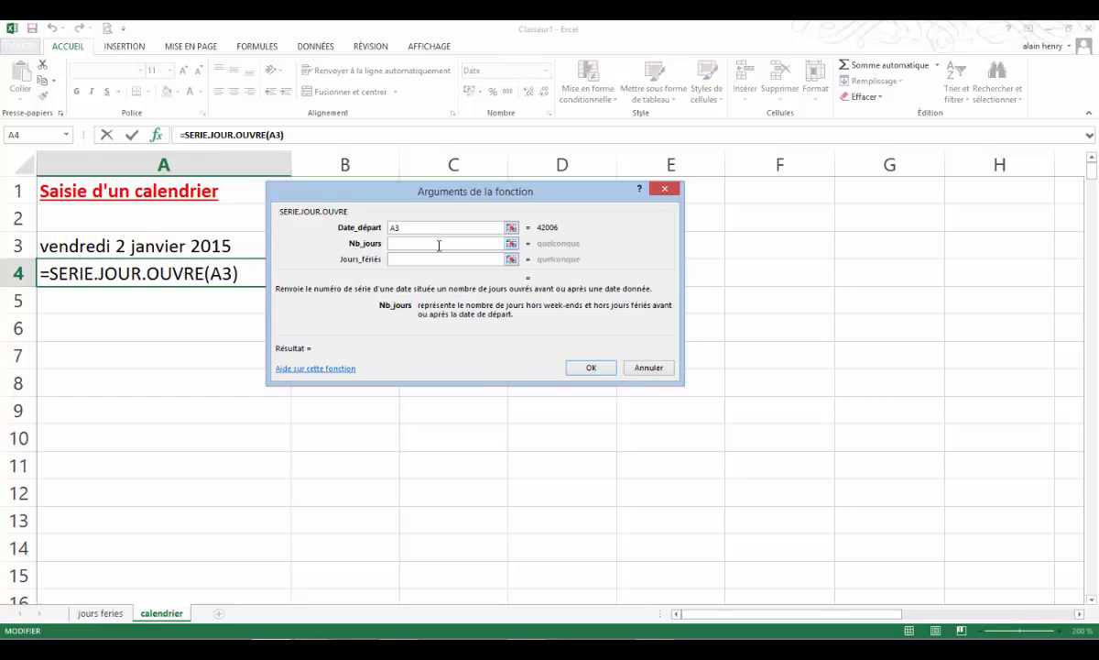
type("1")
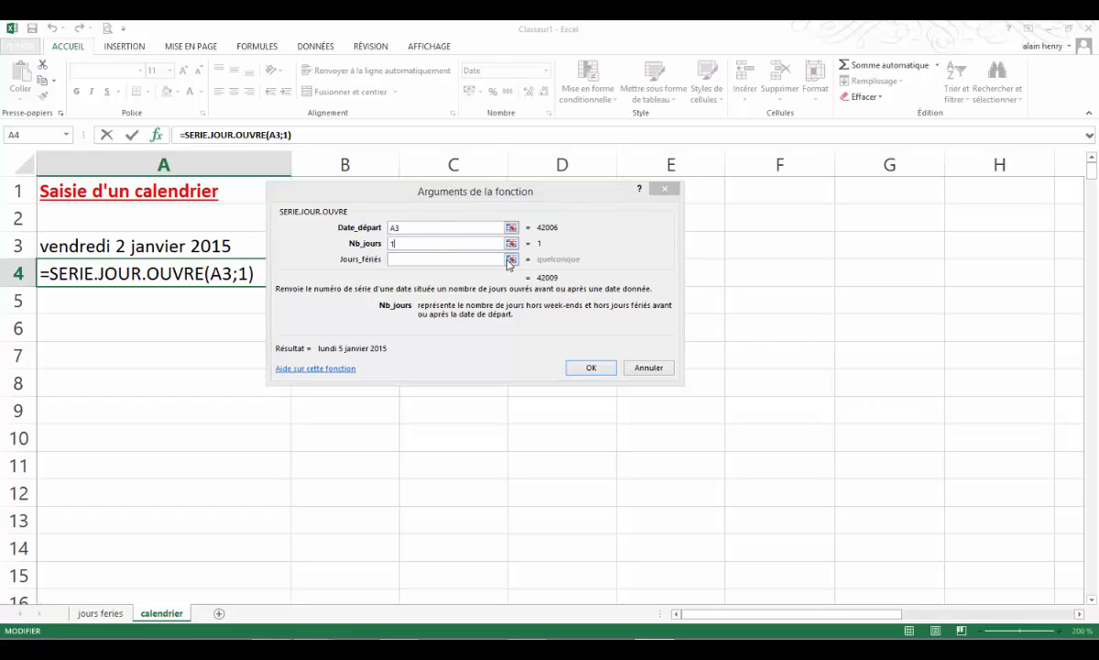
Set the Jours_fériés argument to the absolute range 'jours feries'!$A$2:$A$12 and validate the formula
left_click(394, 259)
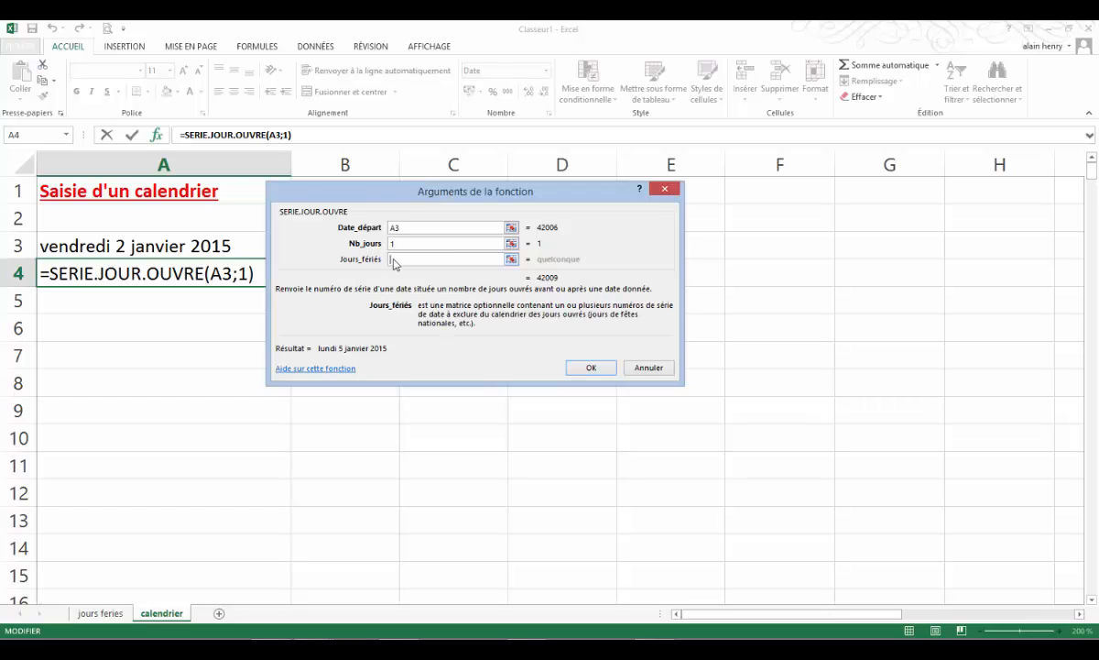
left_click(511, 260)
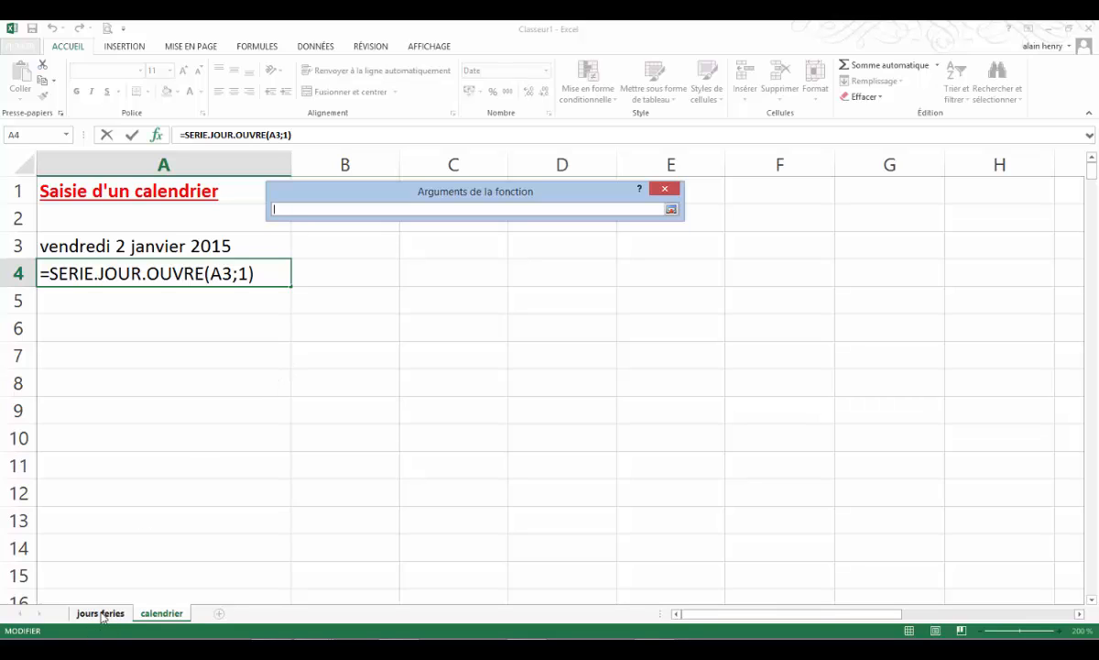
mouse_move(117, 621)
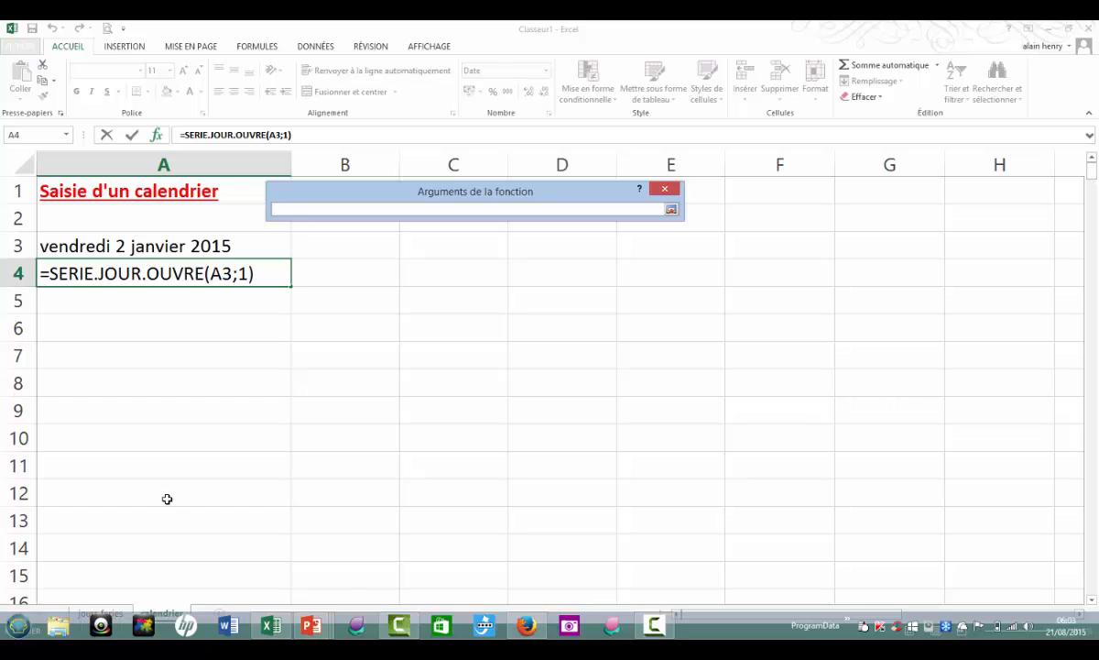
left_click(97, 612)
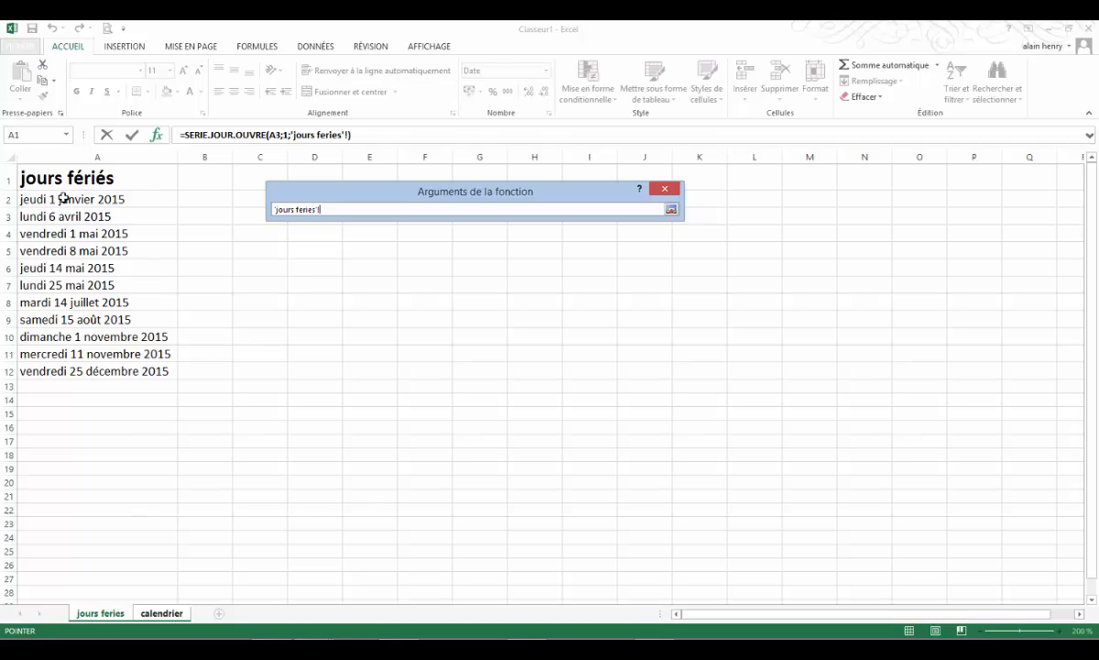
left_click_drag(57, 199, 58, 371)
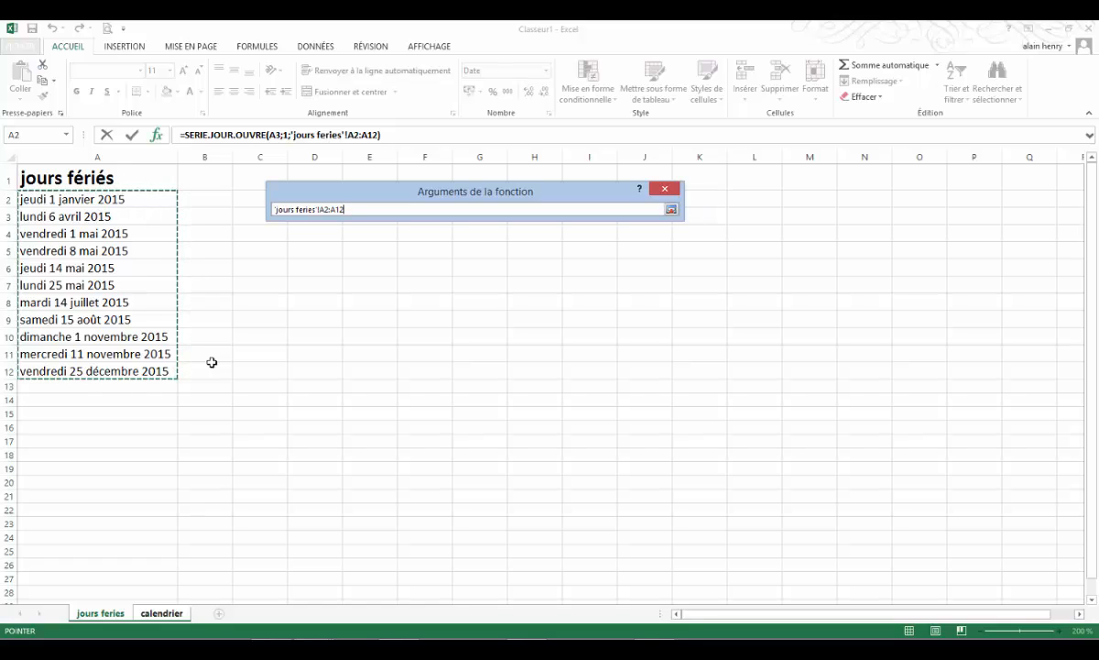
key("F4")
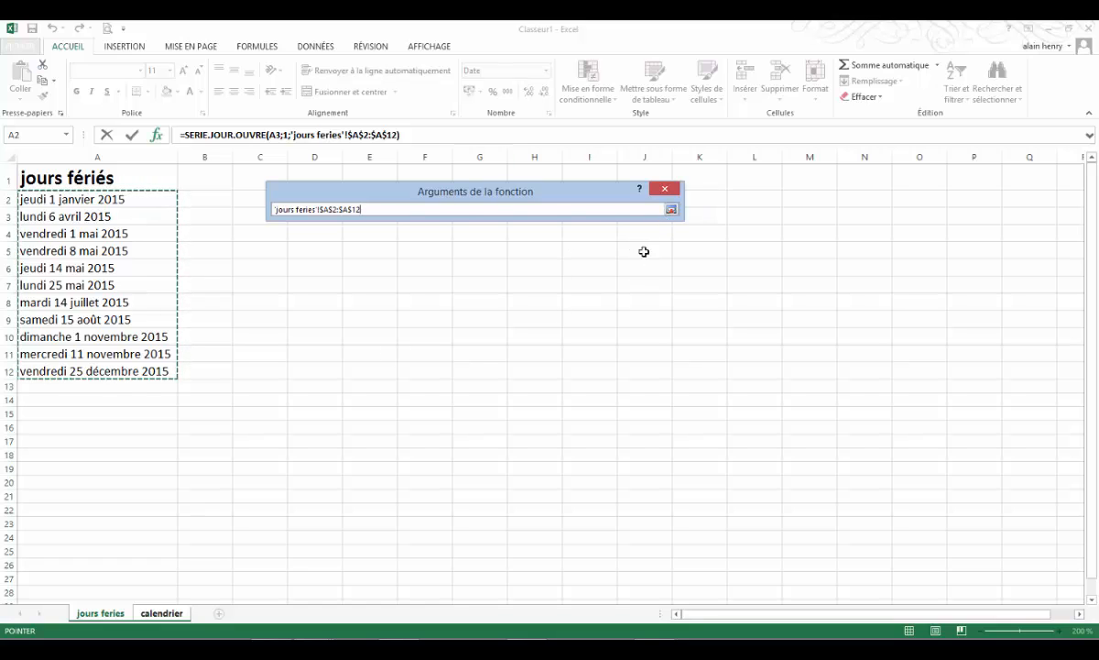
left_click(671, 210)
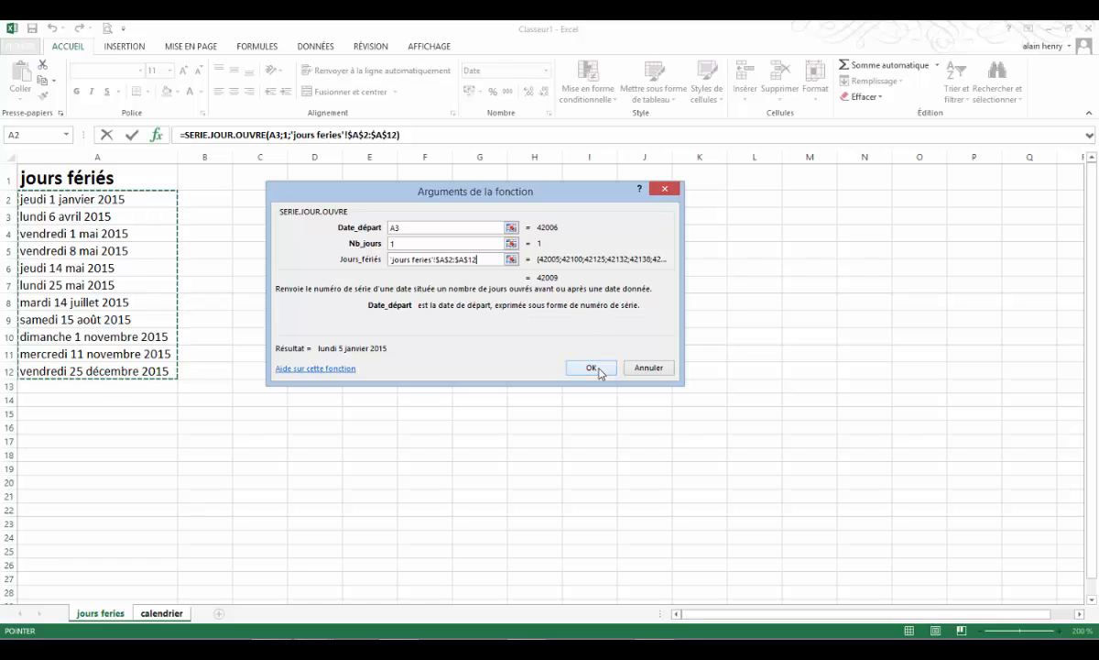
left_click(590, 367)
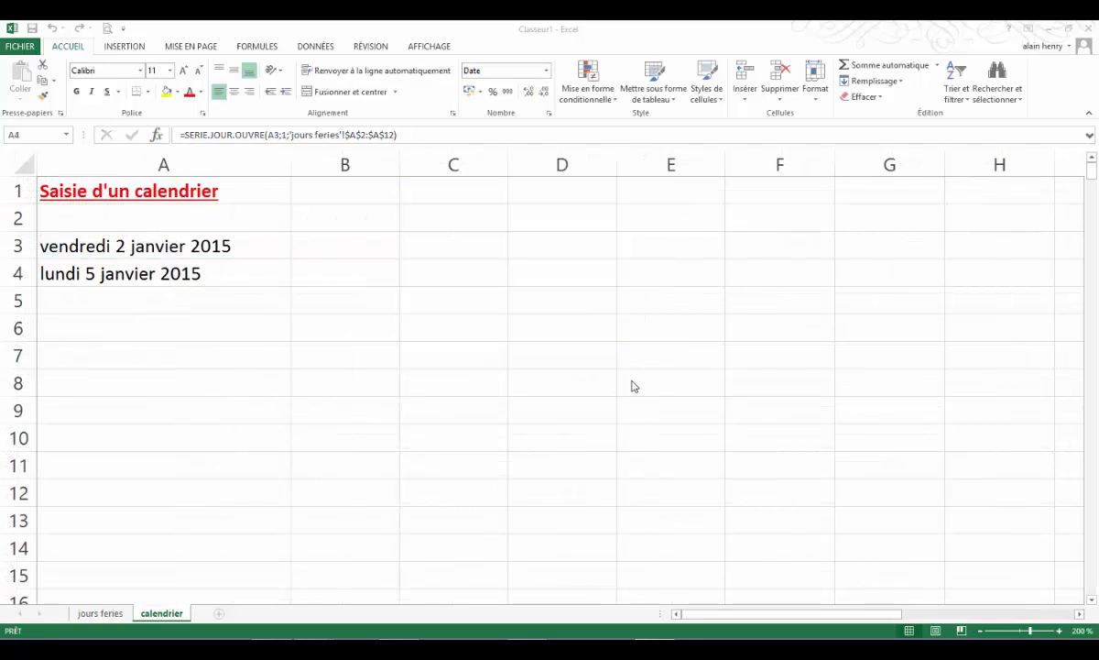
Fill the A4 formula down column A to row 270 and clear the 2016 dates from A255 onward
left_click(220, 278)
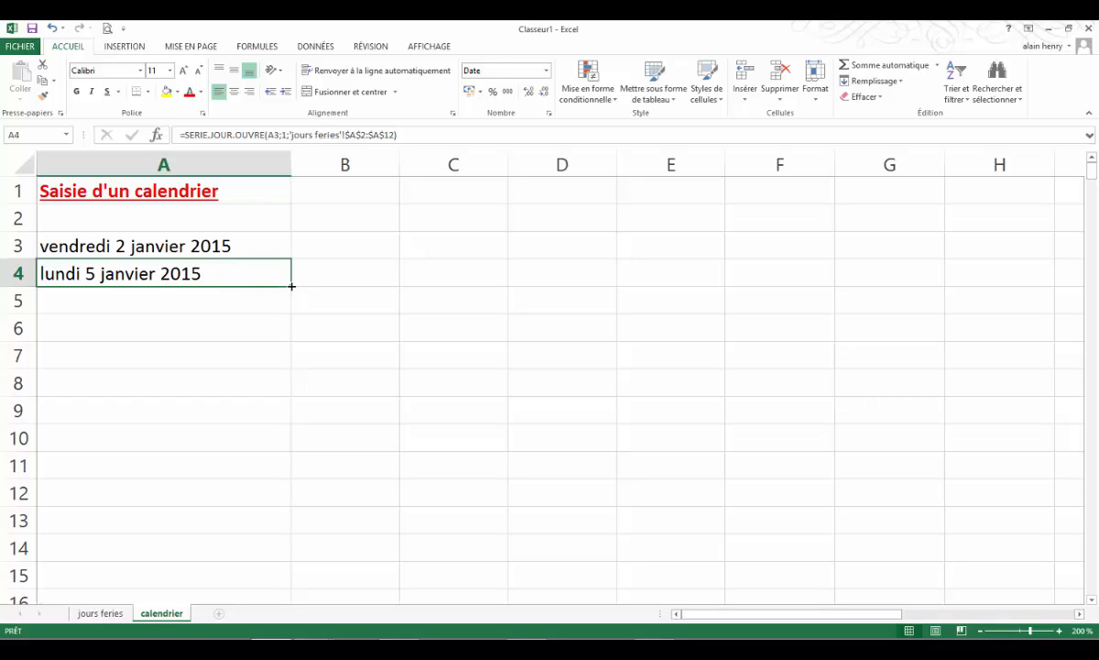
left_click_drag(290, 285, 270, 527)
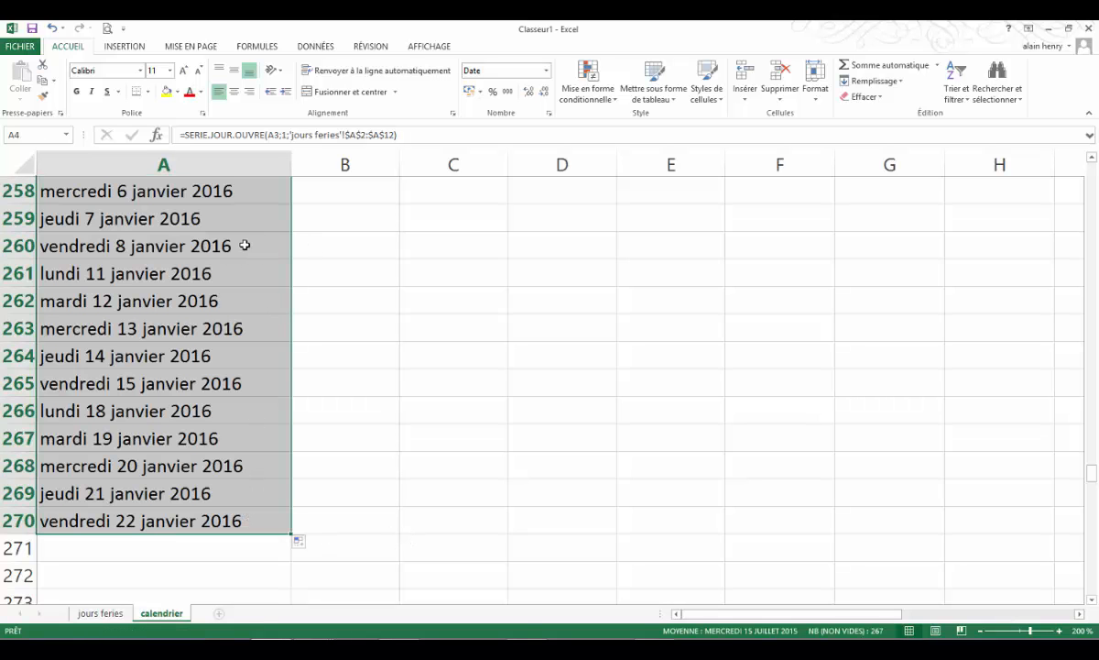
scroll(240, 255, "up", 1)
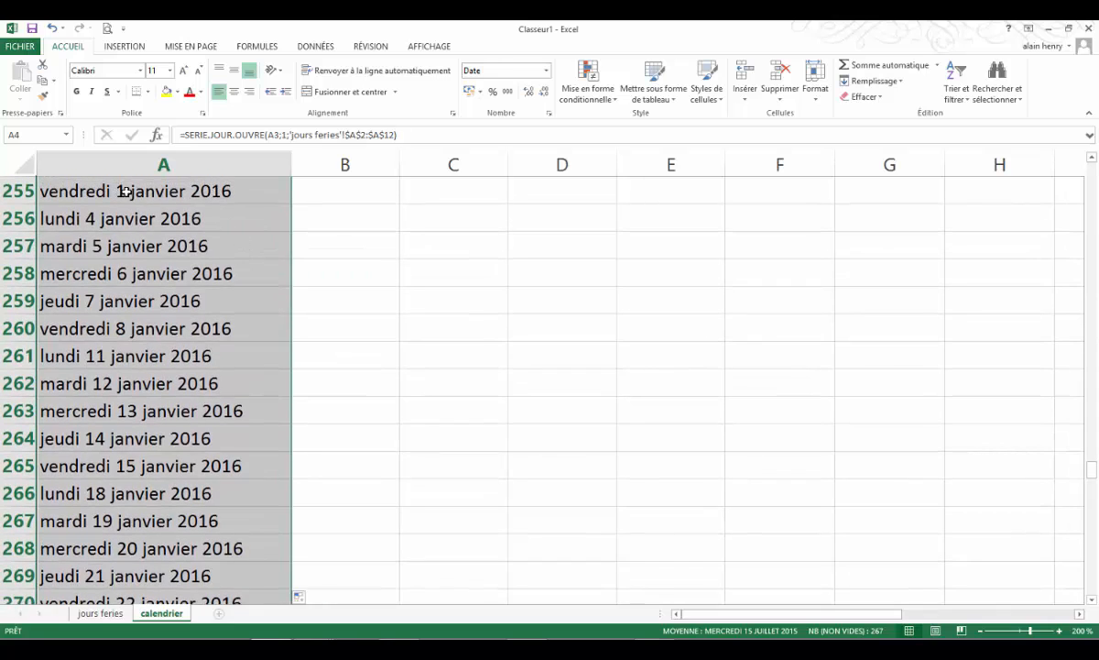
left_click_drag(128, 190, 139, 589)
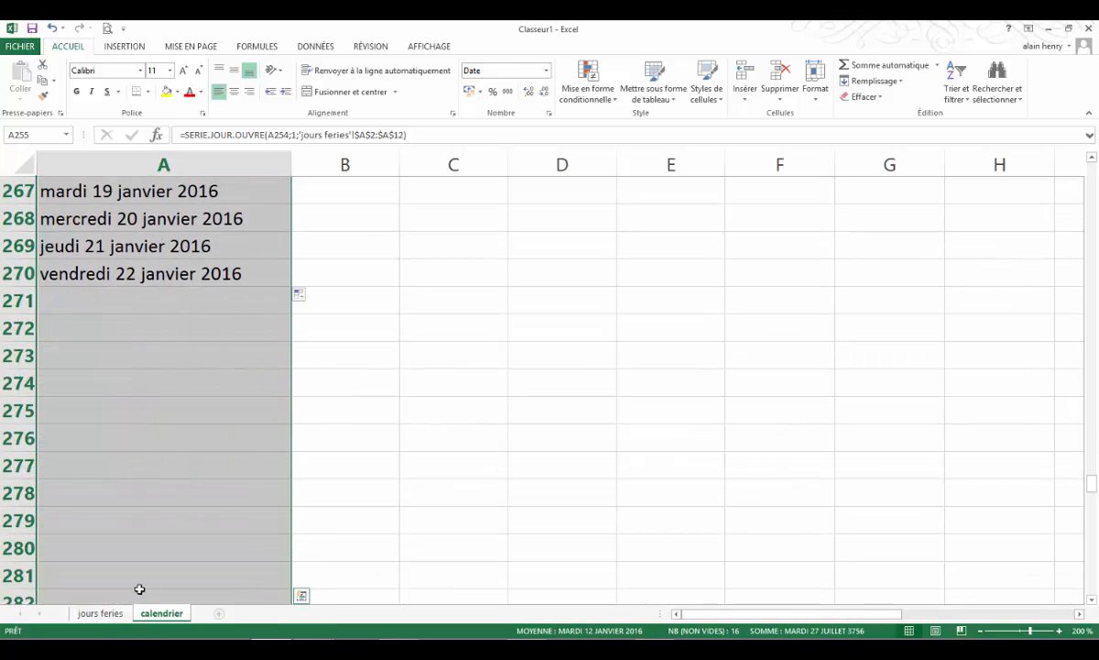
scroll(139, 589, "up", 6)
left_click(362, 412)
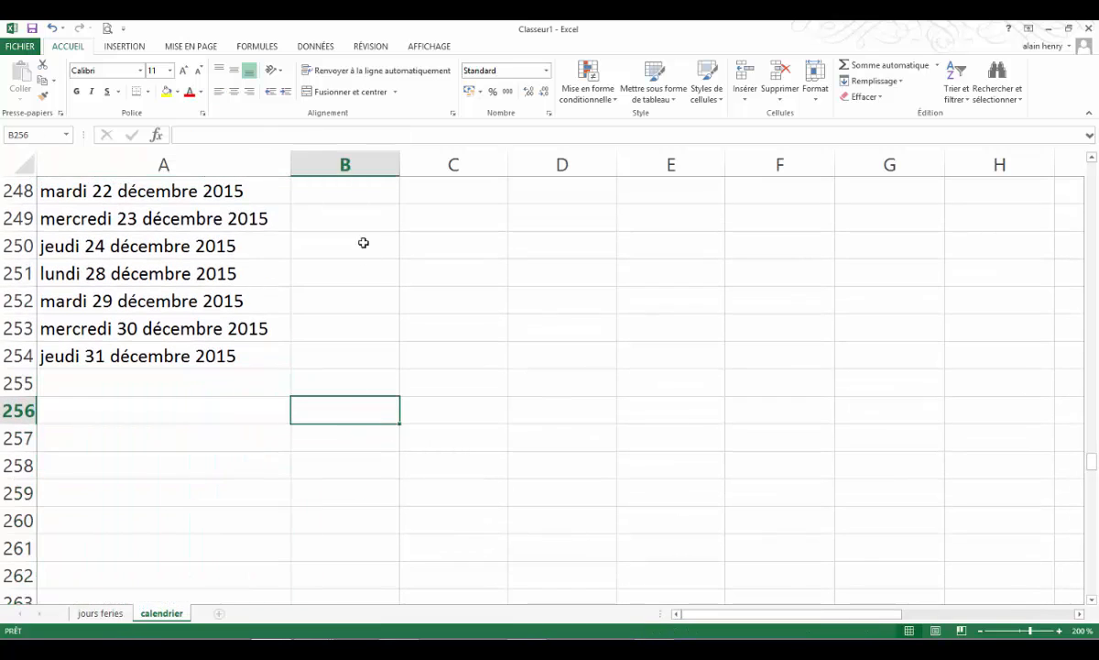
Review the dates in column A from January to December 2015 for excluded weekends and public holidays
scroll(358, 306, "up", 20)
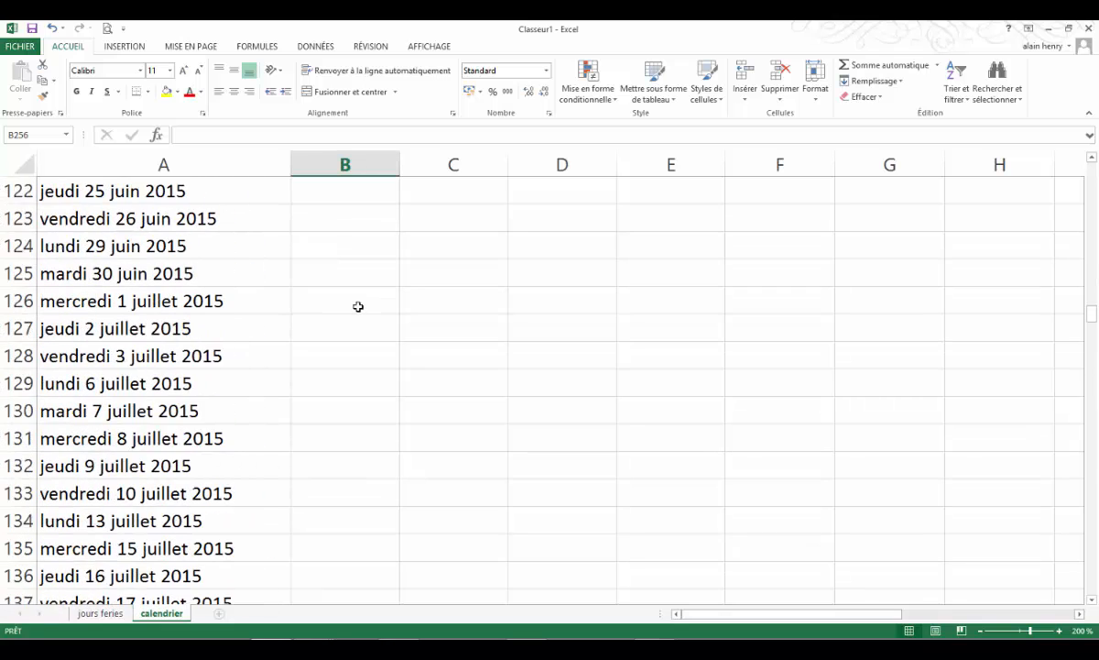
scroll(358, 306, "up", 20)
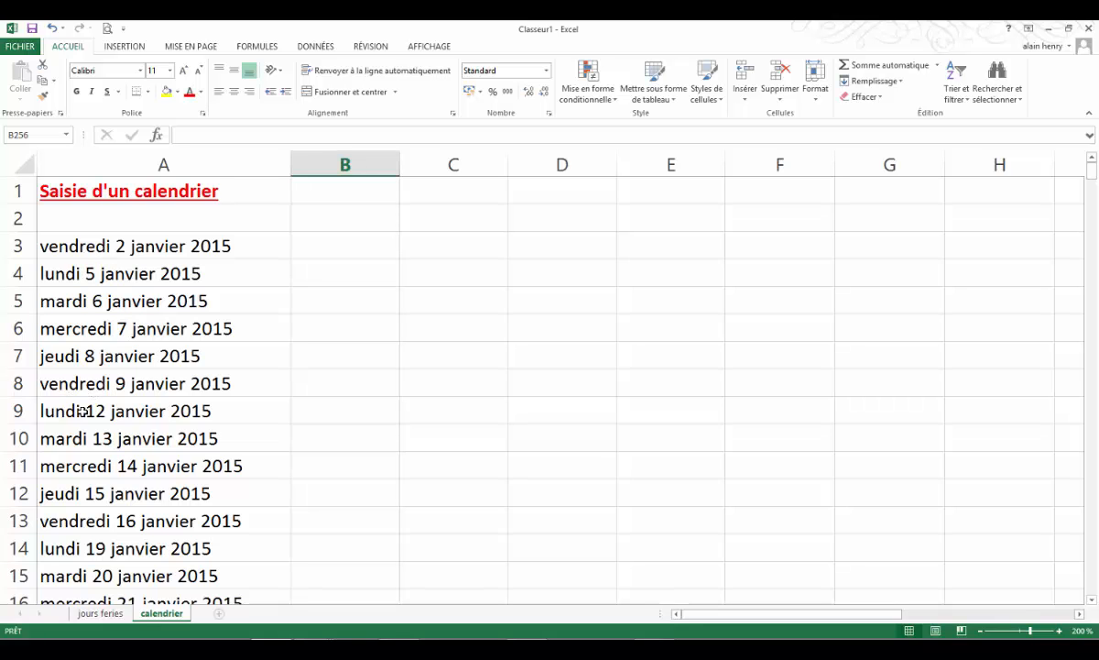
scroll(282, 381, "down", 3)
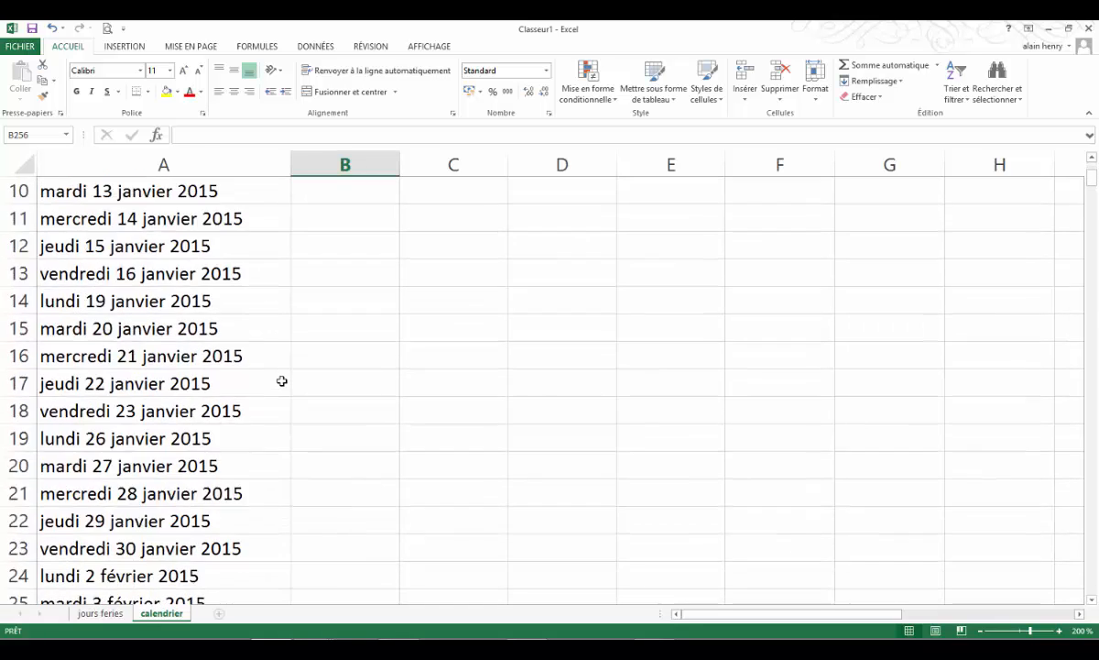
scroll(283, 381, "down", 14)
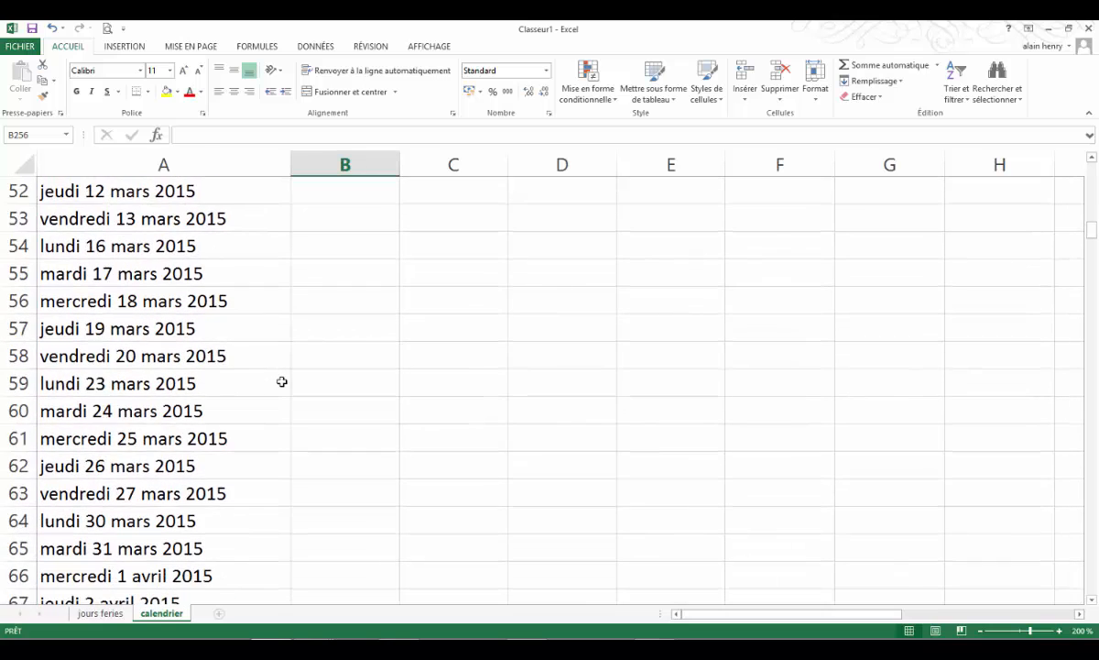
scroll(282, 381, "down", 5)
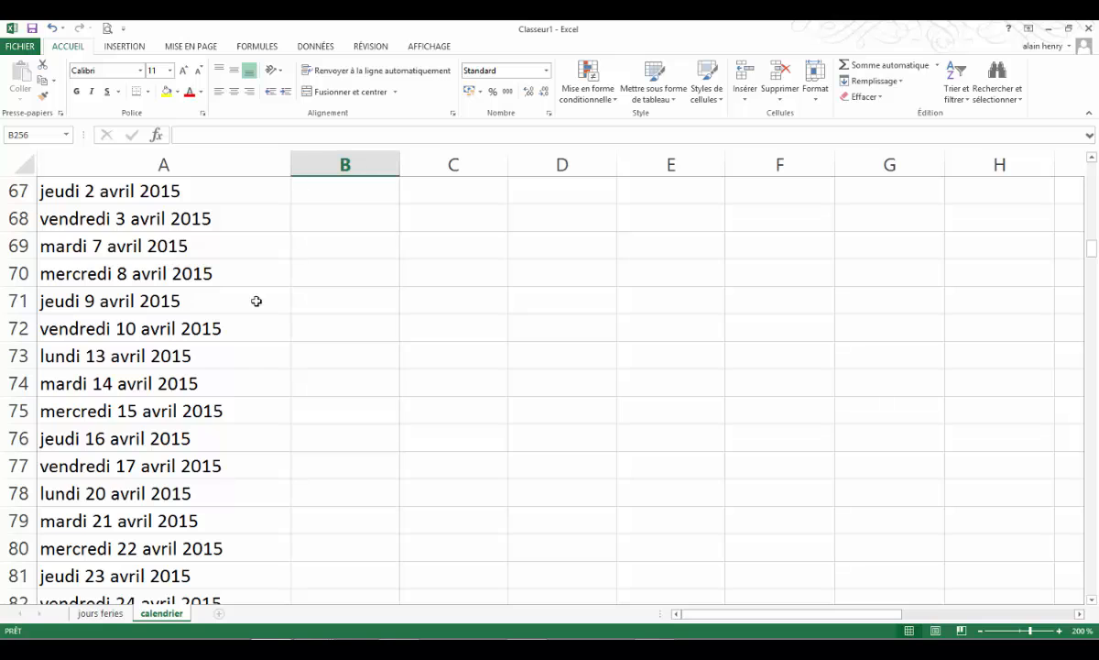
scroll(333, 346, "up", 18)
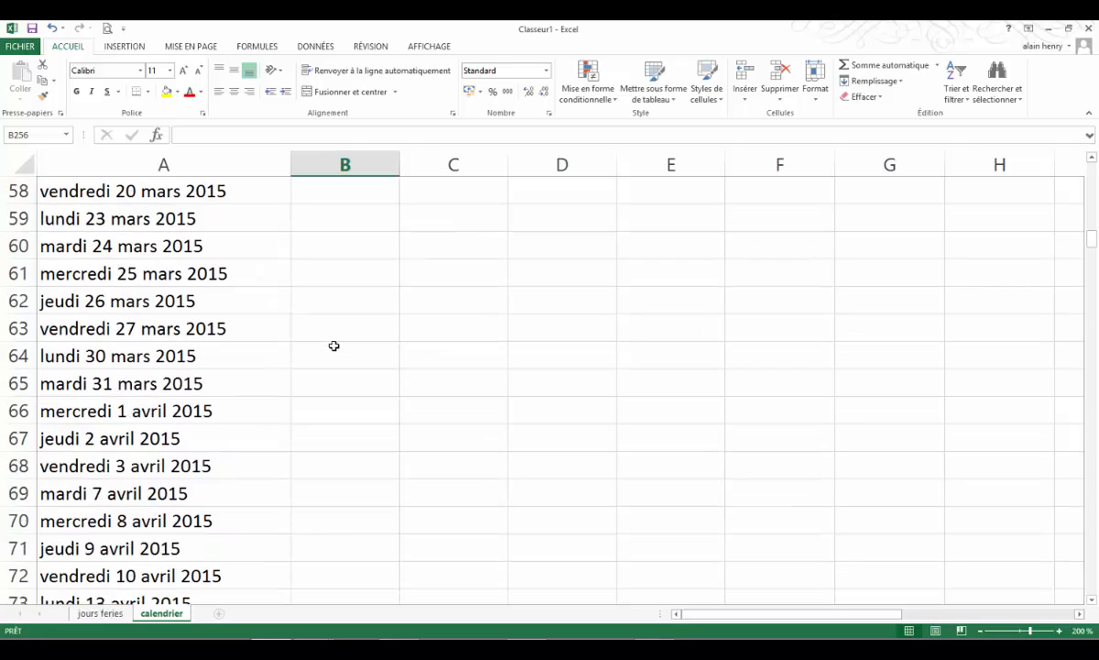
scroll(333, 348, "down", 15)
scroll(333, 354, "down", 20)
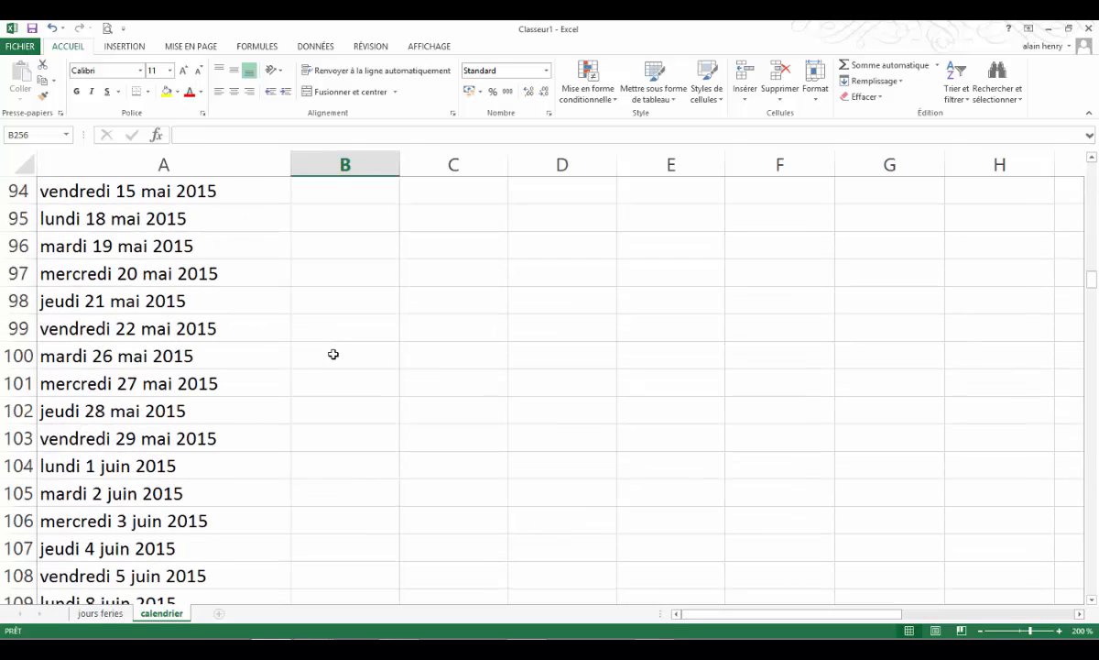
scroll(334, 354, "down", 18)
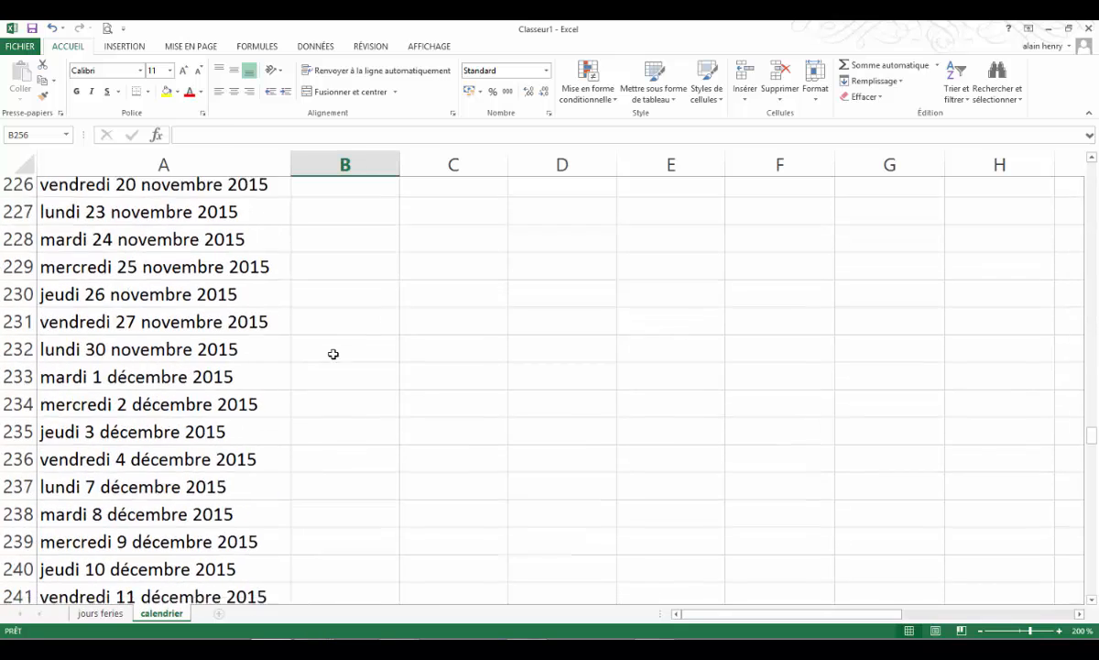
scroll(355, 357, "up", 4)
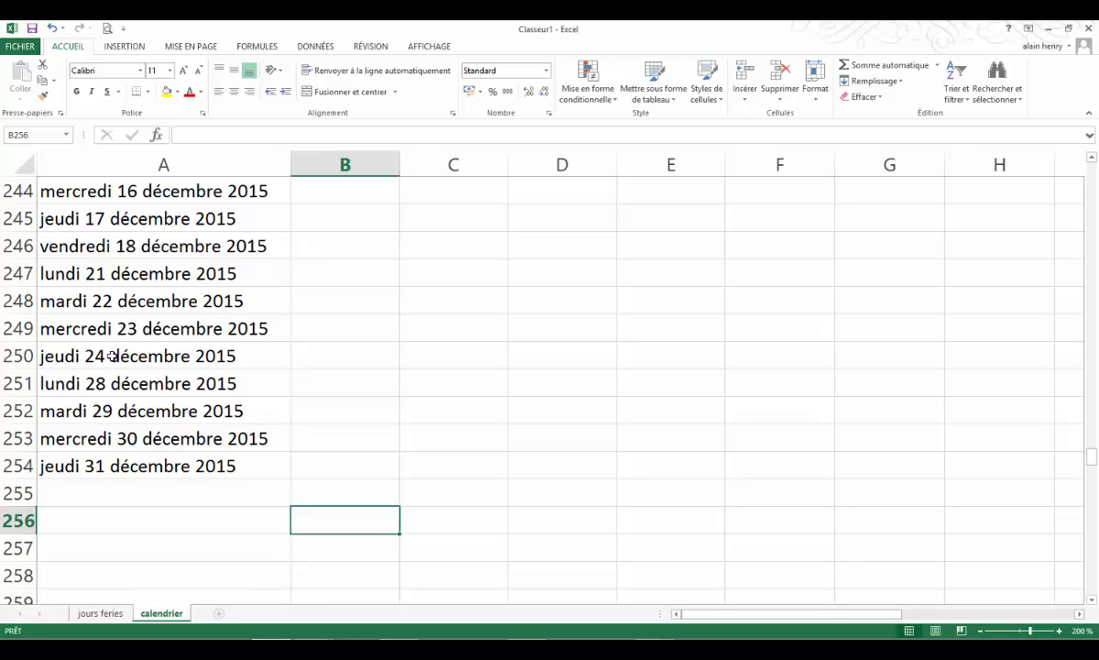
scroll(361, 376, "up", 20)
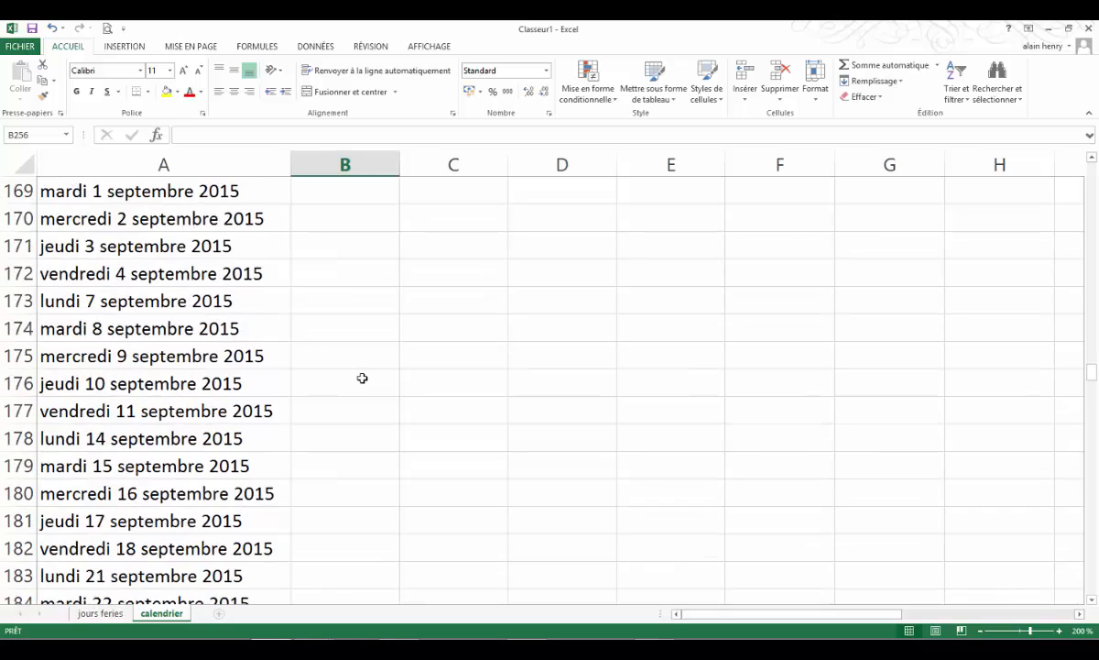
scroll(362, 377, "up", 20)
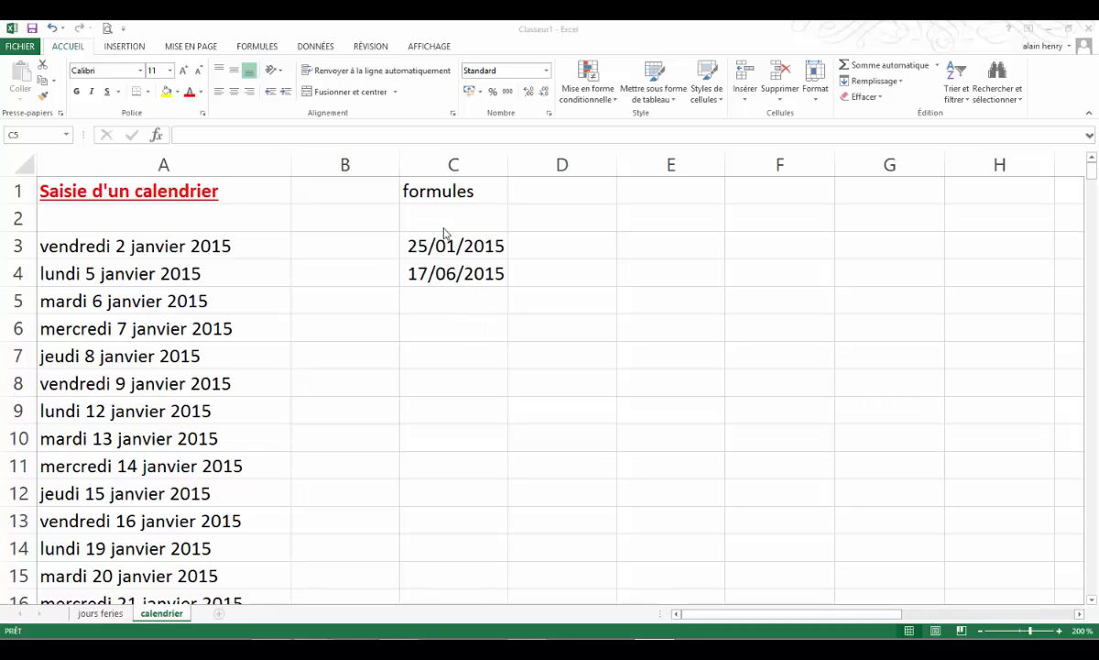
Enter the formula =C4-C3 in C5 to calculate the days between the two dates
left_click(449, 307)
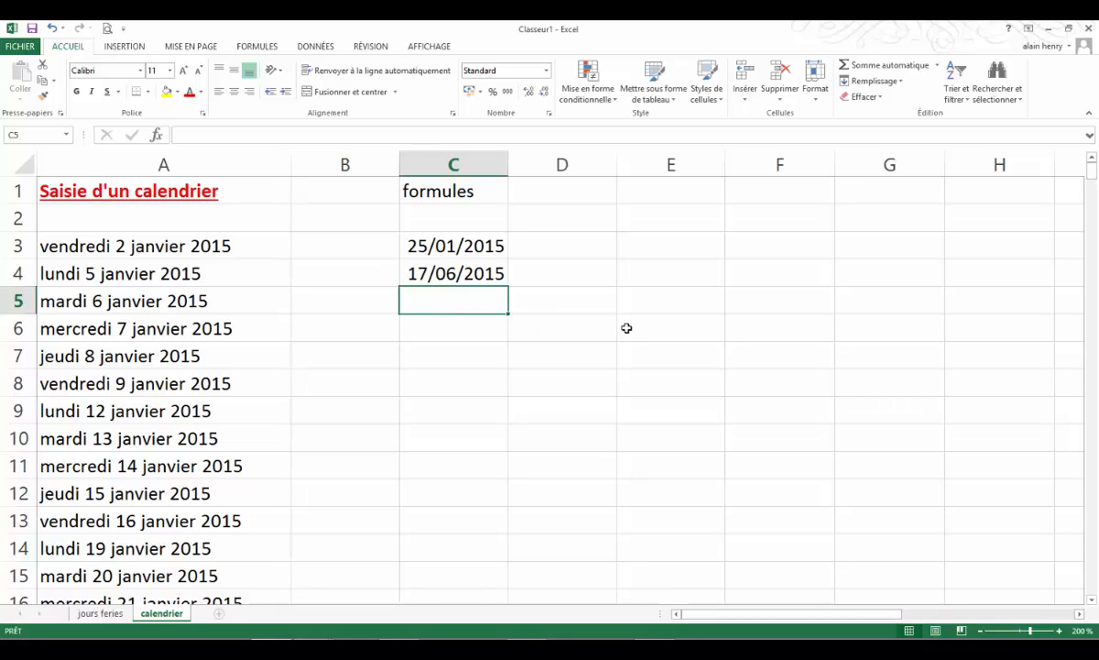
type("=")
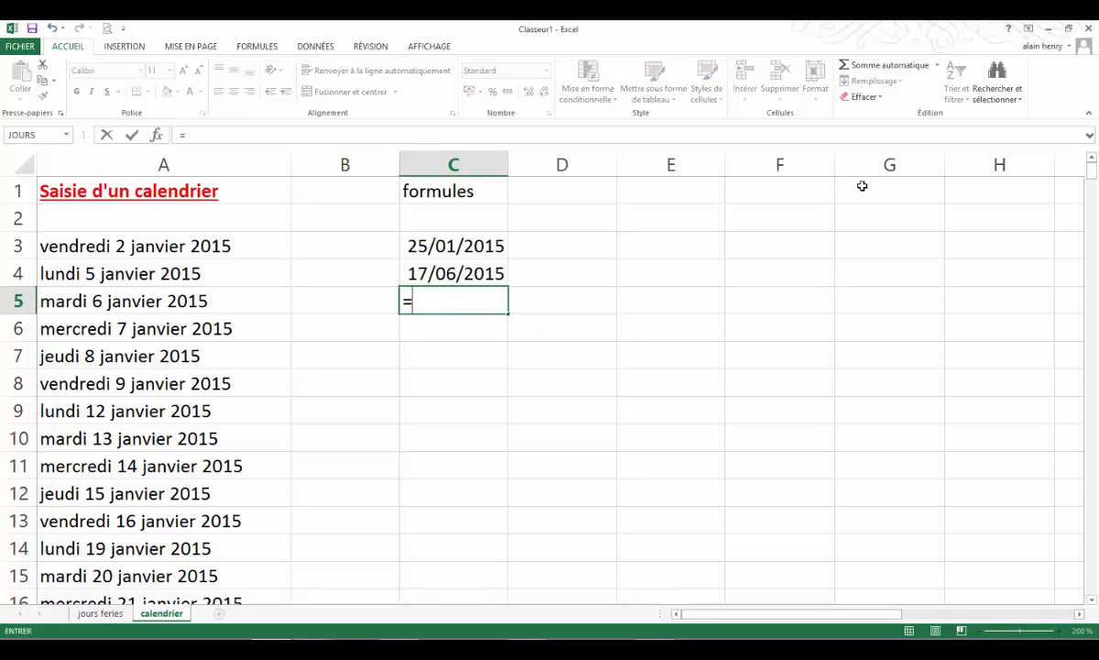
left_click(413, 260)
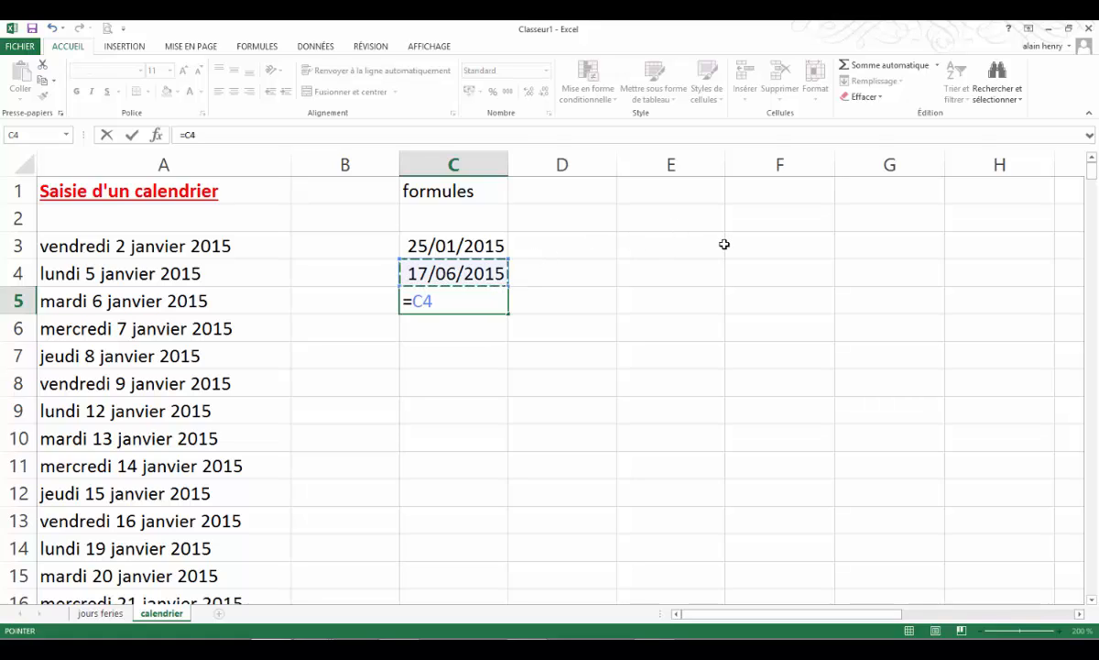
type("-")
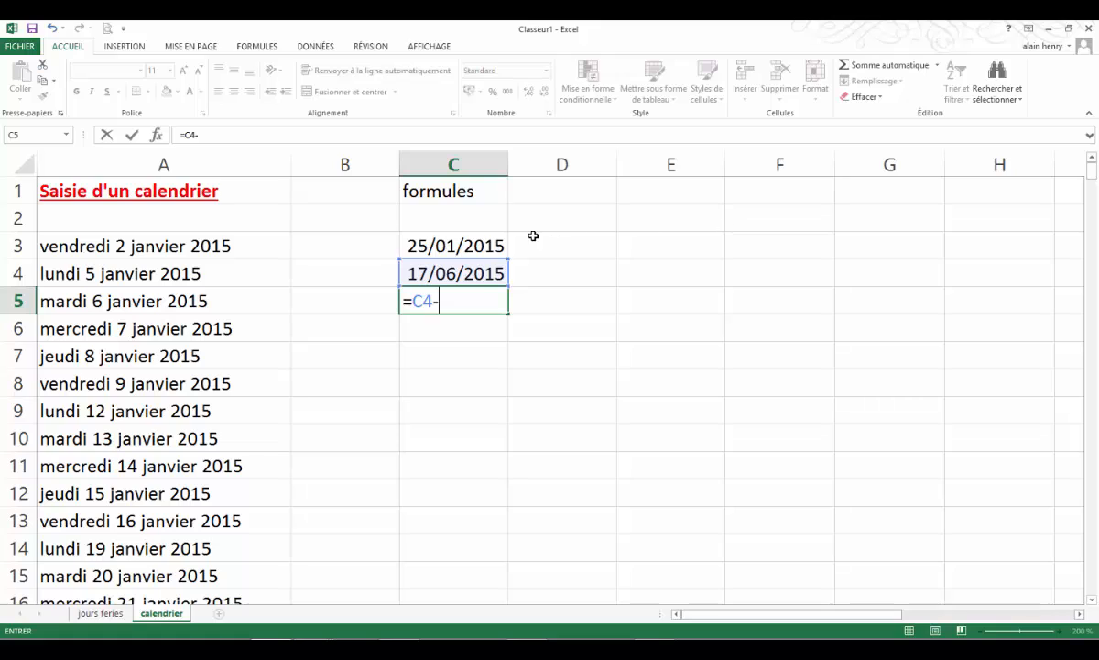
left_click(479, 246)
key("Return")
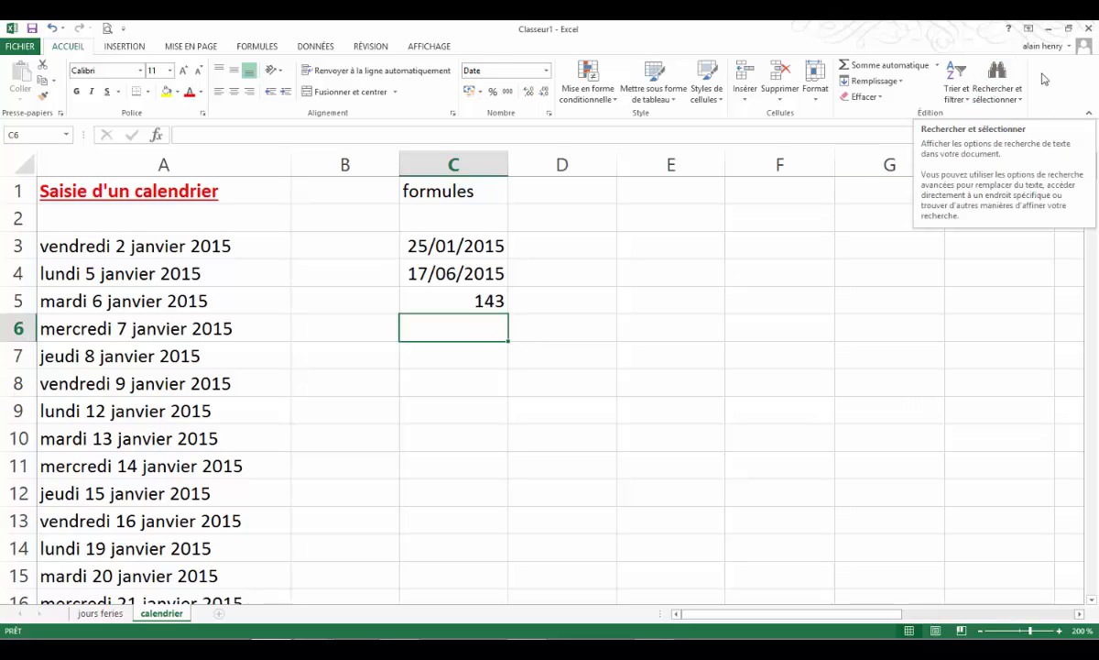
Insert the NB.JOURS.OUVRES function from the Date & Heure category into C6
left_click(938, 66)
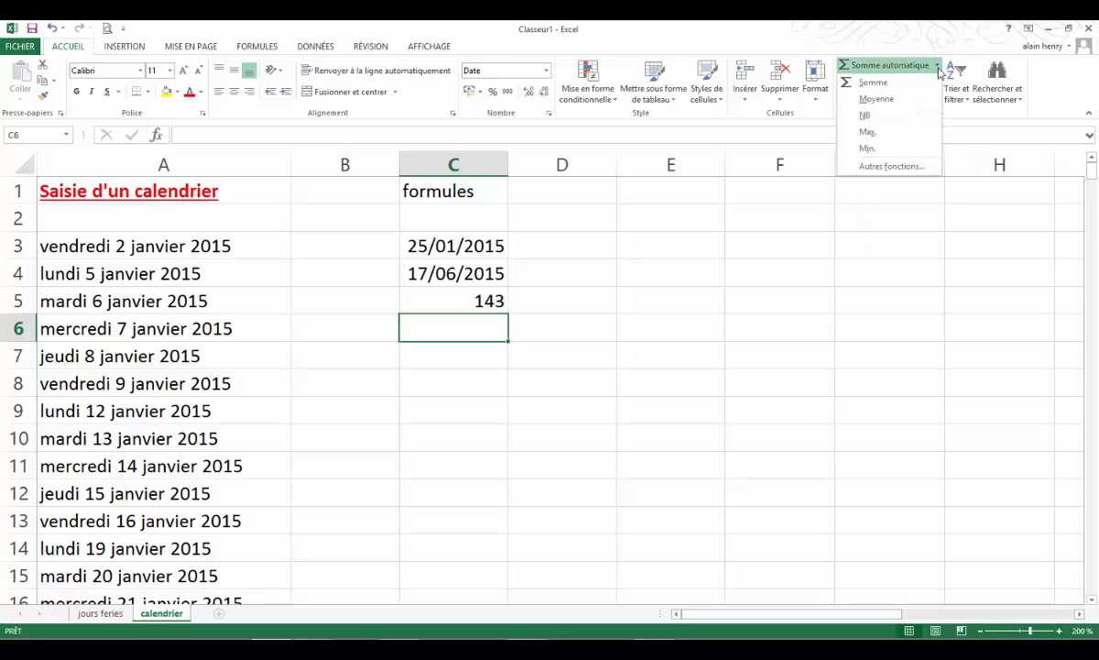
left_click(912, 169)
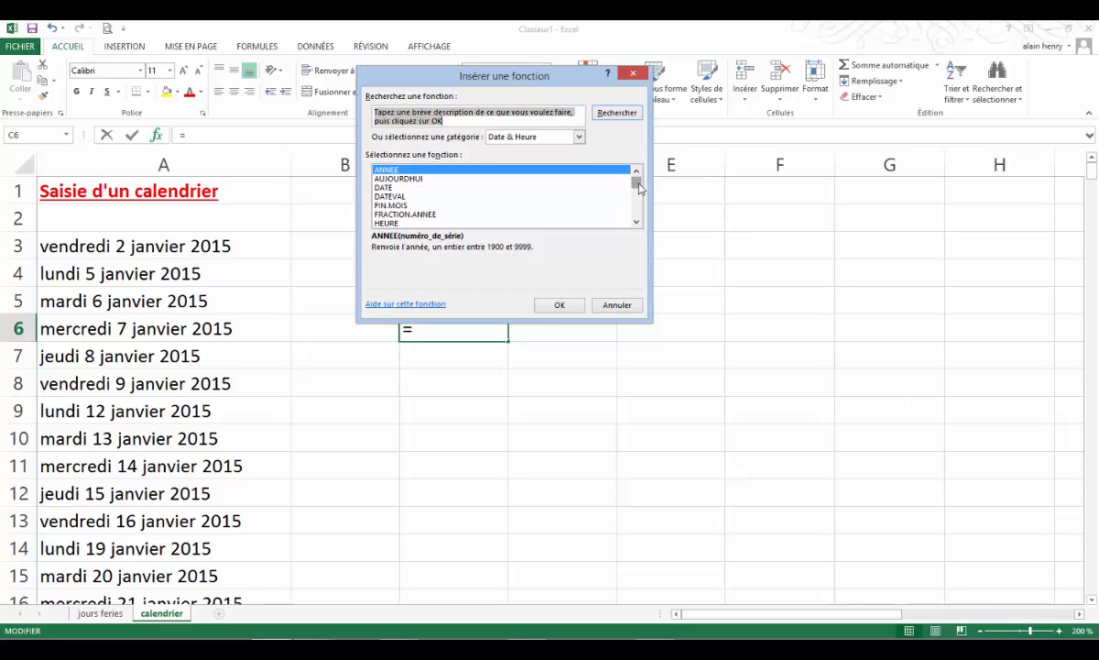
left_click_drag(637, 183, 637, 222)
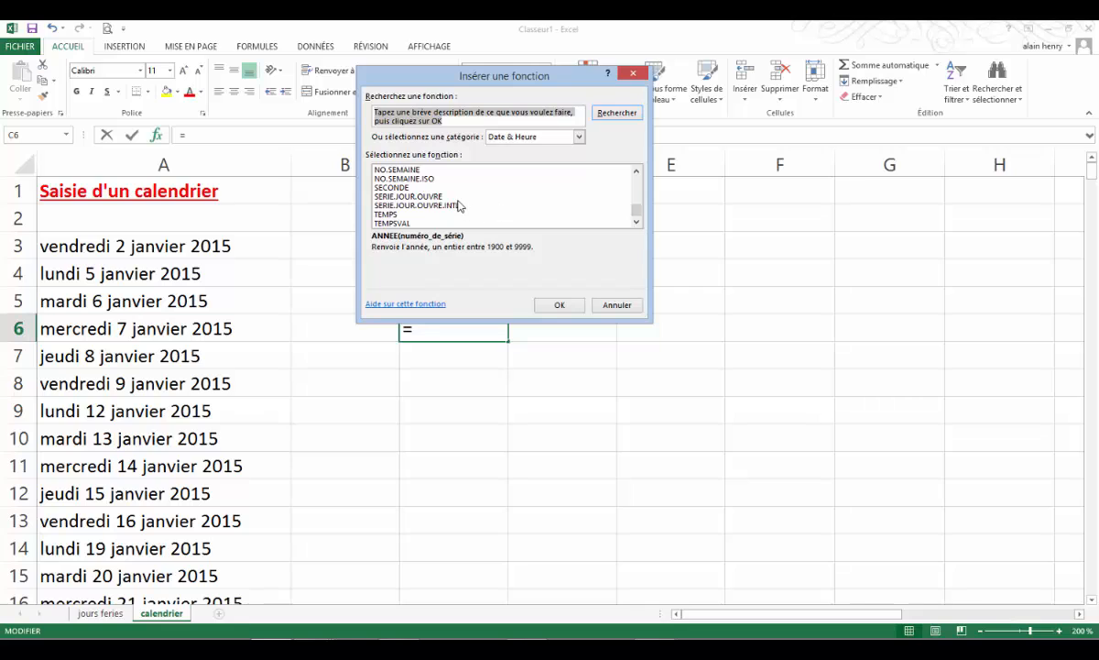
left_click(439, 197)
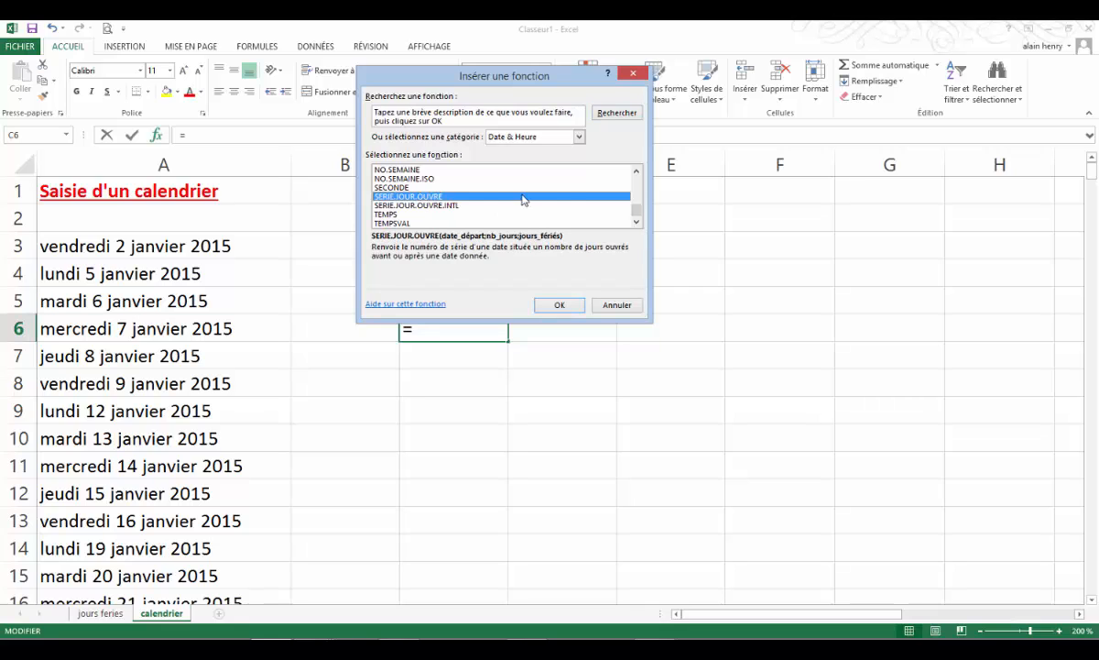
left_click(637, 173)
left_click(636, 172)
left_click(637, 172)
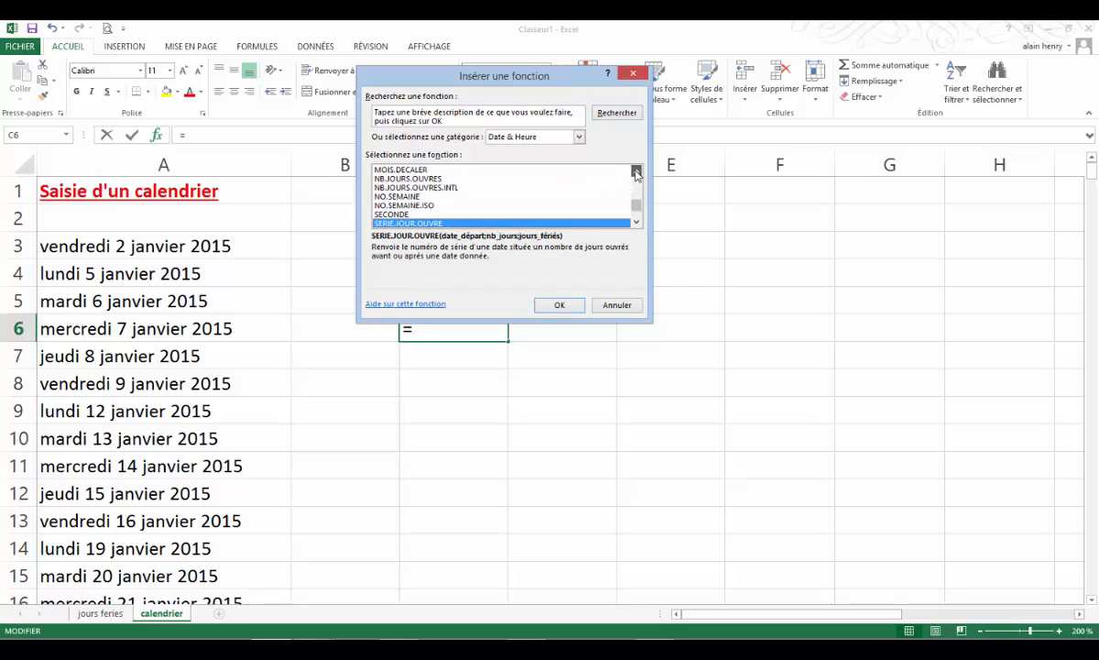
left_click(424, 180)
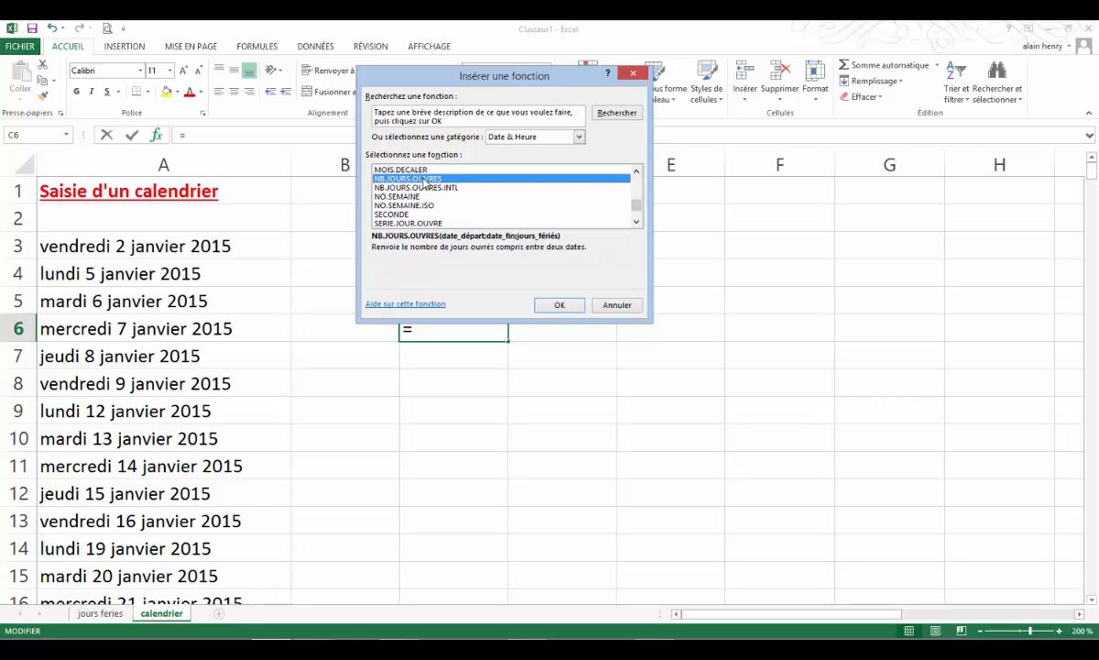
left_click(559, 304)
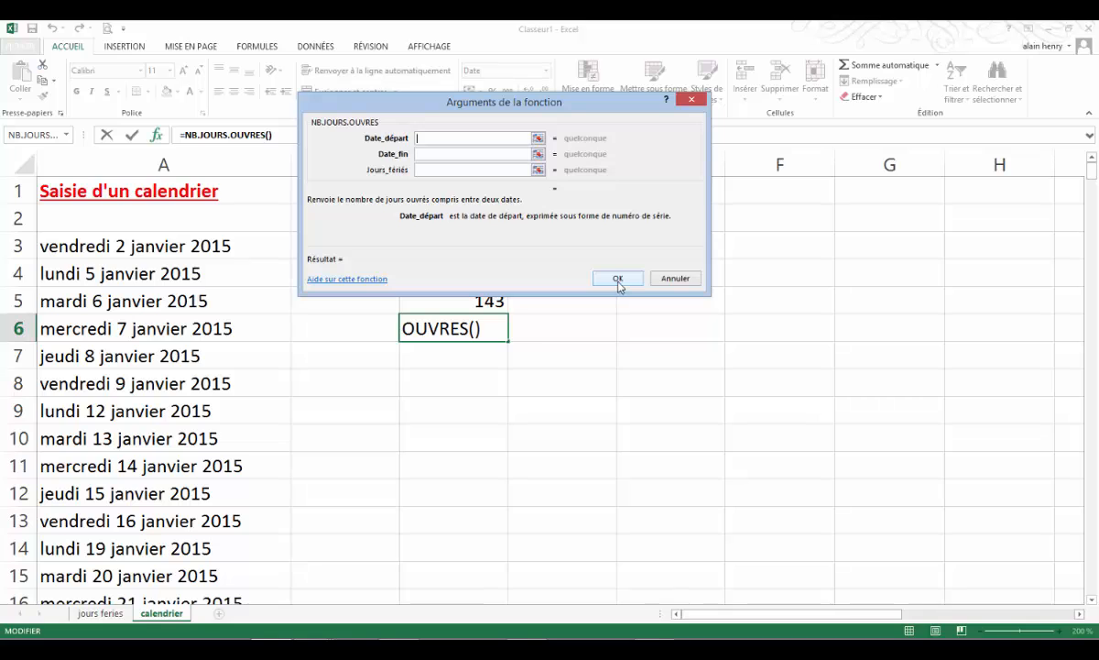
Set the function's Date_départ argument to C3 and Date_fin to C4, and validate the formula without public holidays
left_click_drag(535, 102, 535, 181)
left_click_drag(530, 230, 575, 385)
left_click(468, 247)
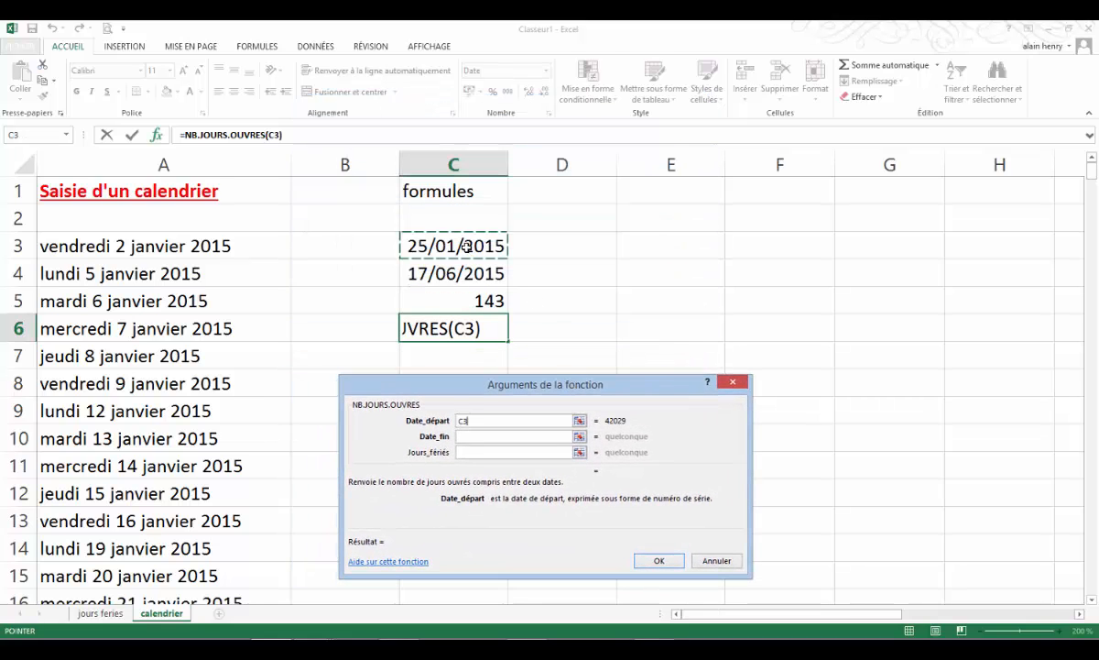
left_click(487, 438)
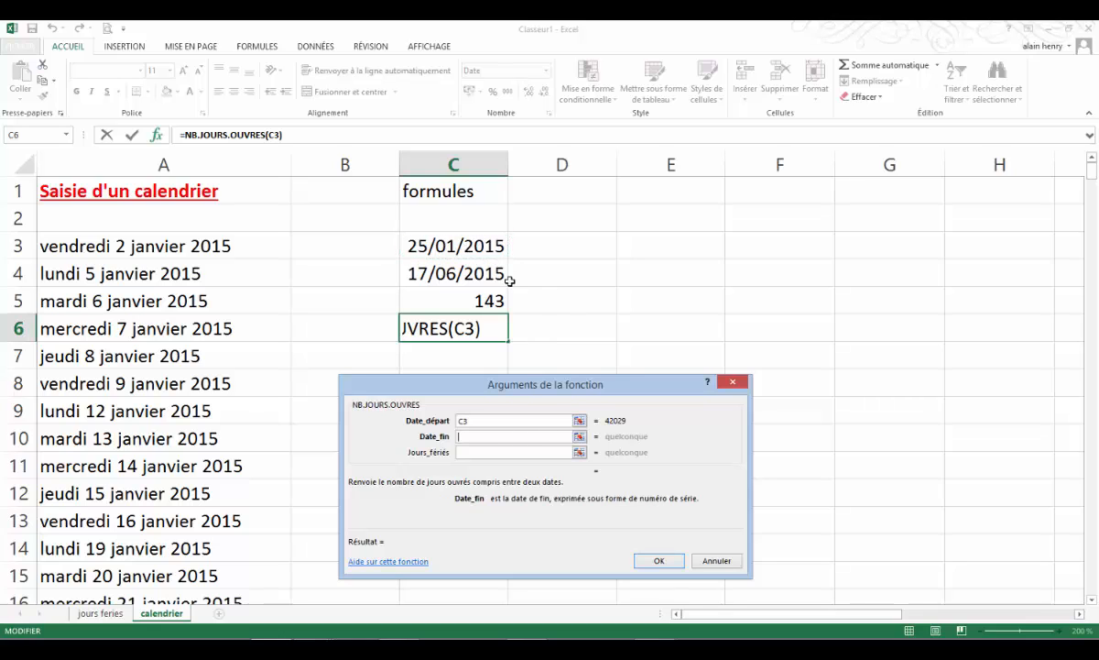
left_click(455, 263)
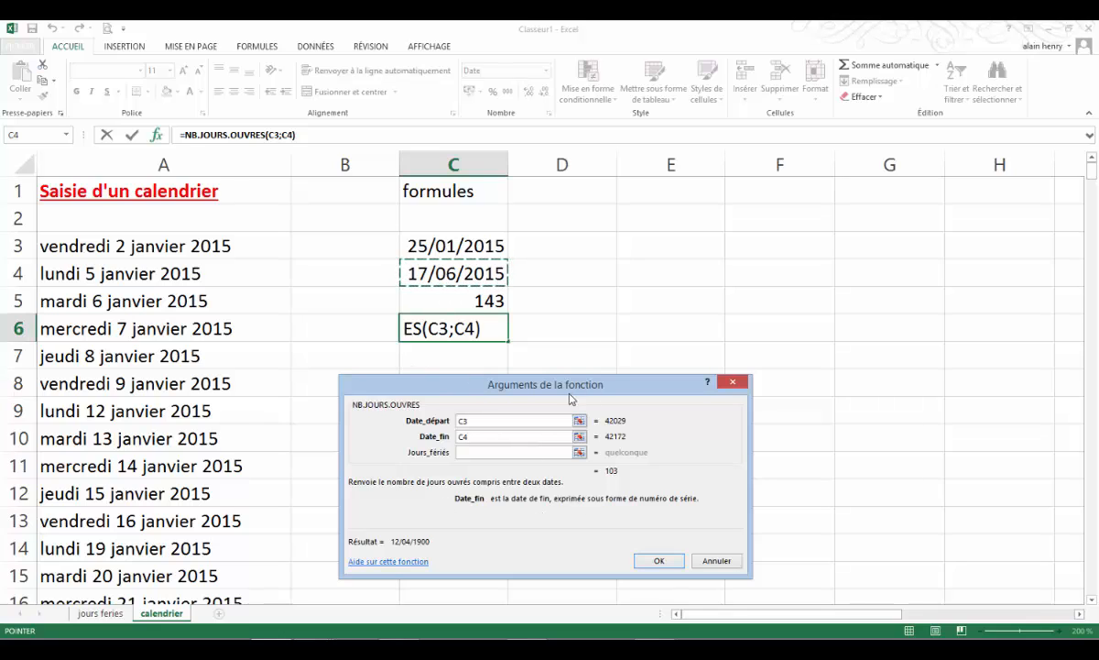
left_click(663, 560)
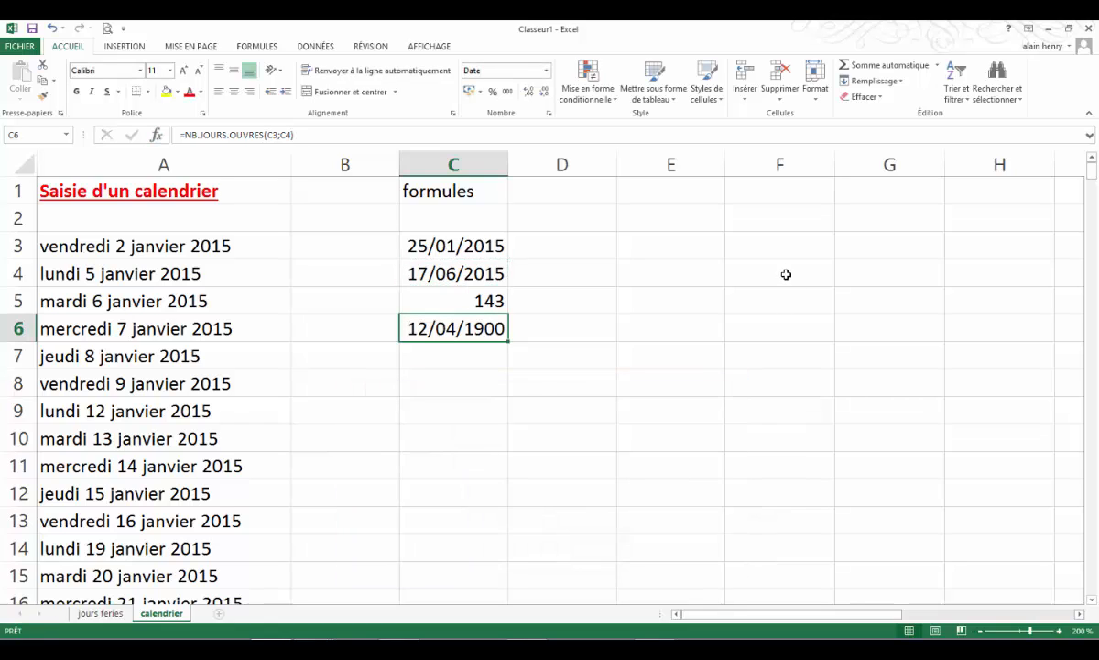
Copy the number format of C5 onto the working-day result in C6
left_click(455, 301)
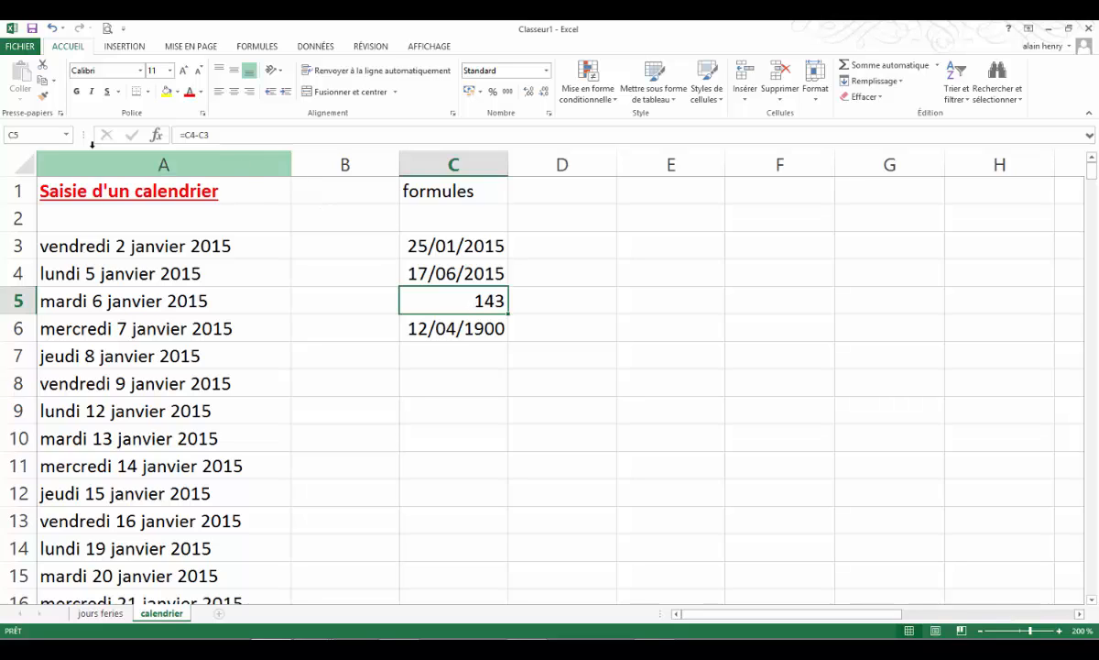
left_click(44, 96)
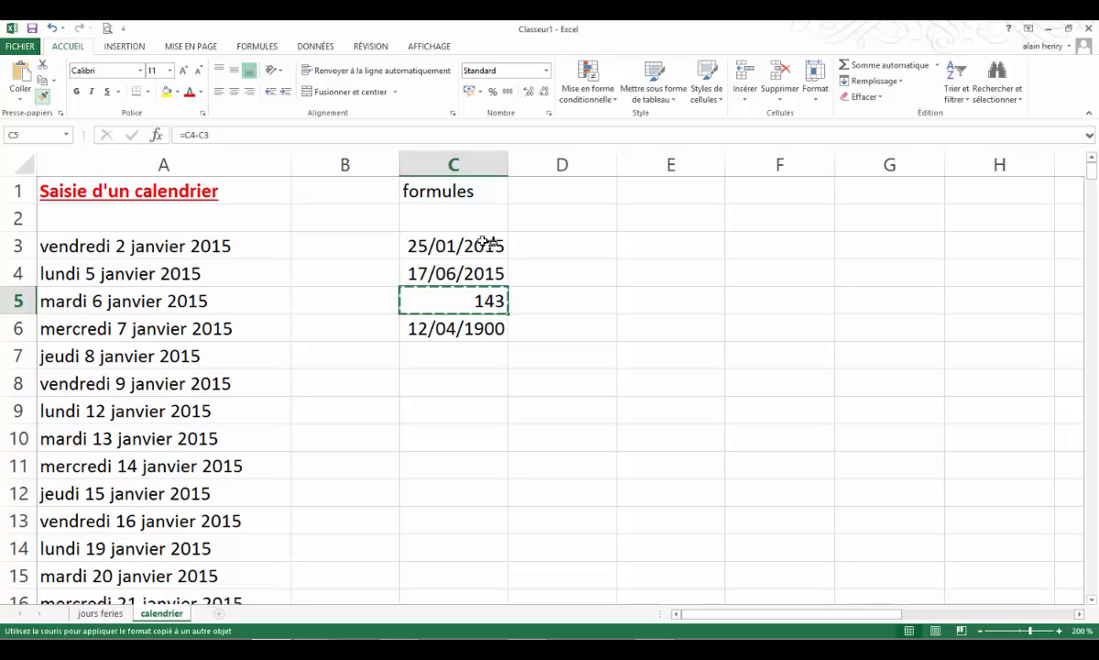
left_click(463, 329)
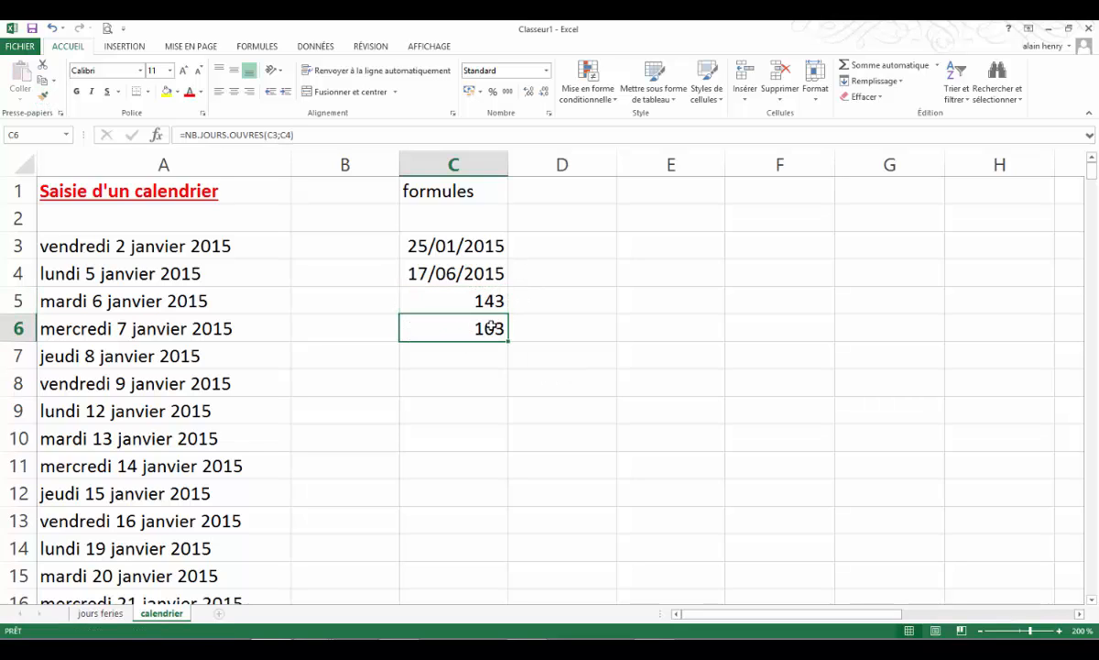
Insert the NB.JOURS.OUVRES function from the Date & Heure category into C7
left_click(453, 360)
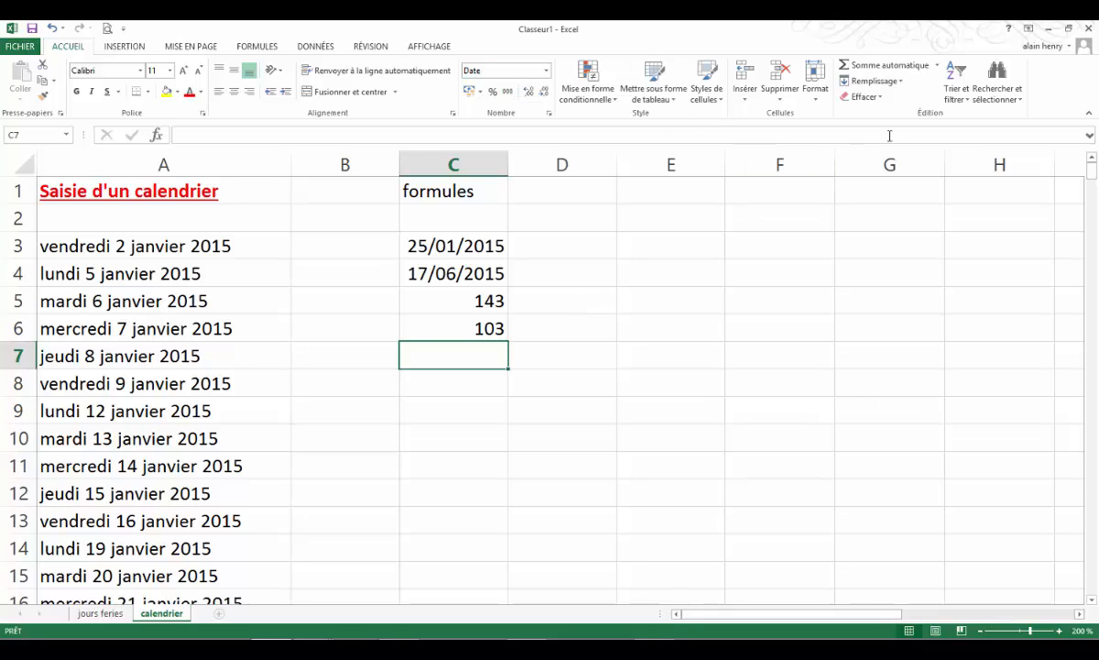
left_click(937, 66)
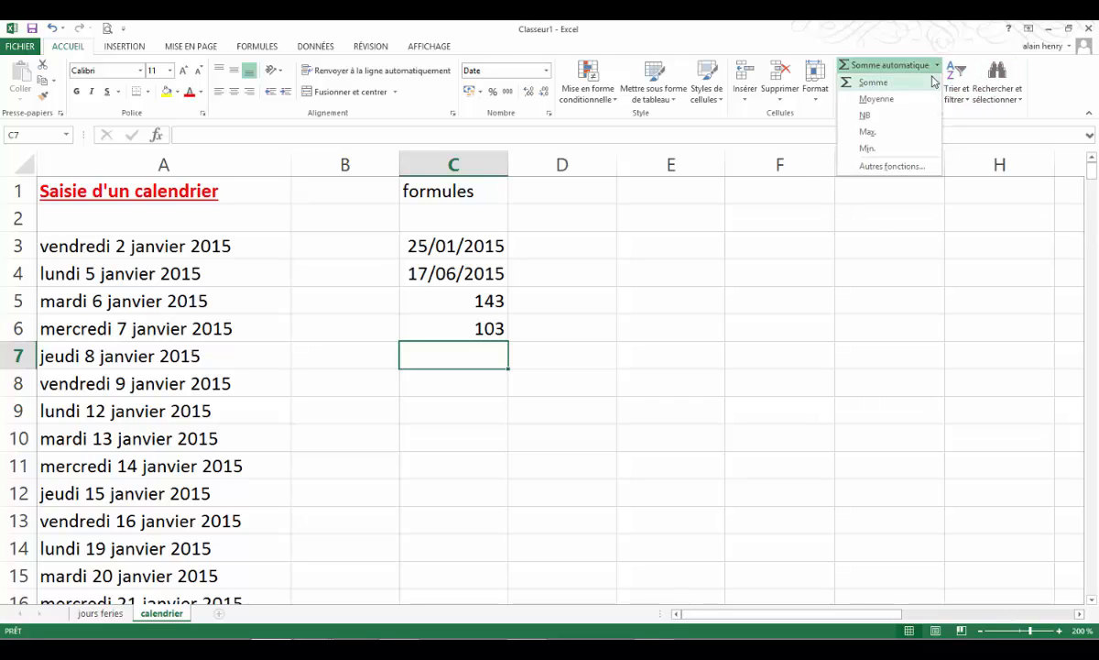
left_click(907, 167)
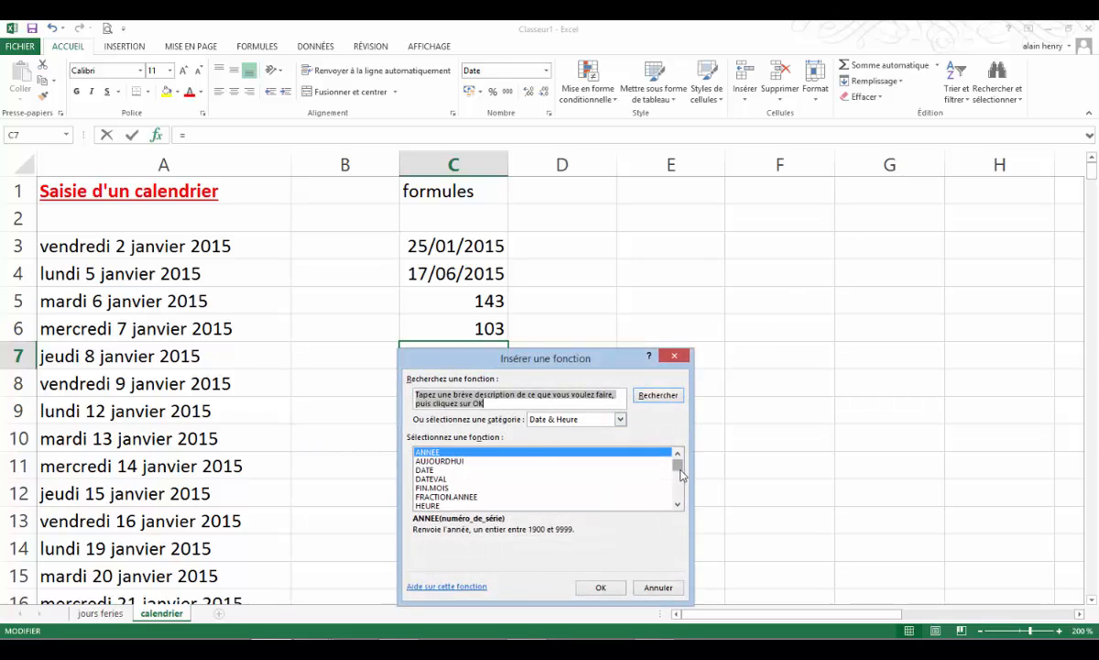
left_click_drag(679, 469, 680, 520)
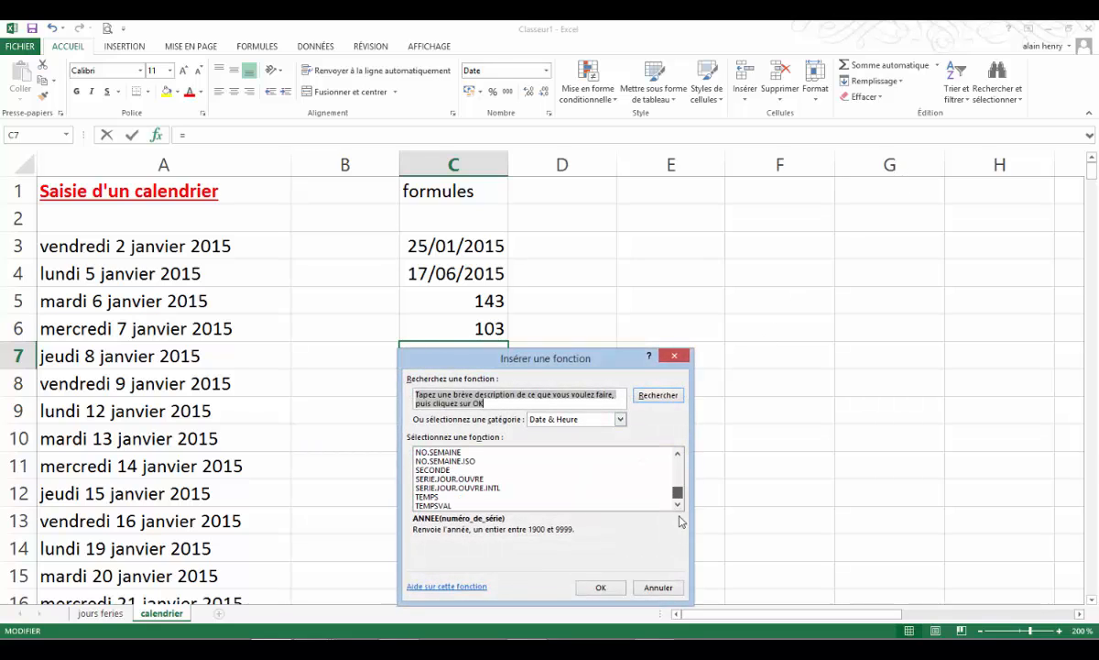
left_click(677, 454)
left_click(678, 455)
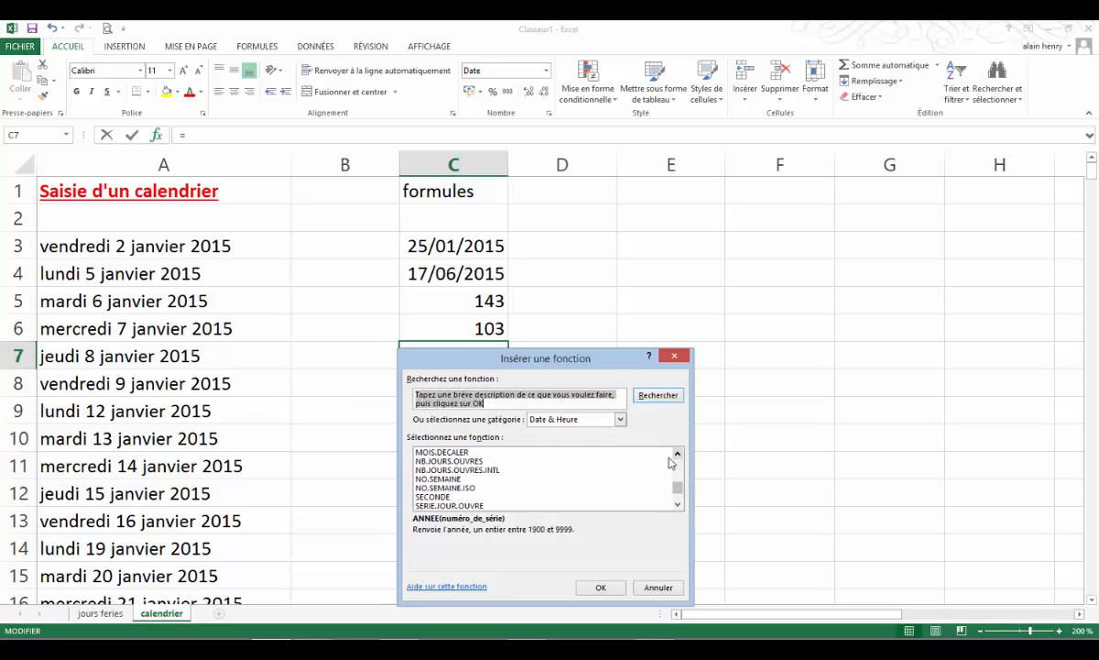
left_click(464, 460)
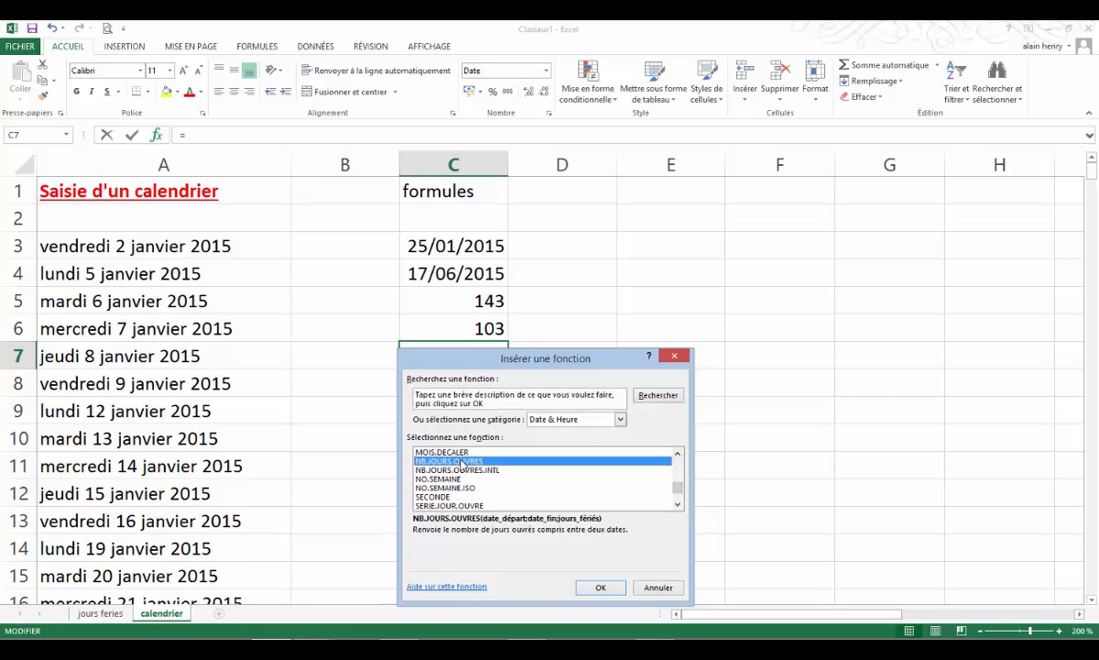
double_click(464, 461)
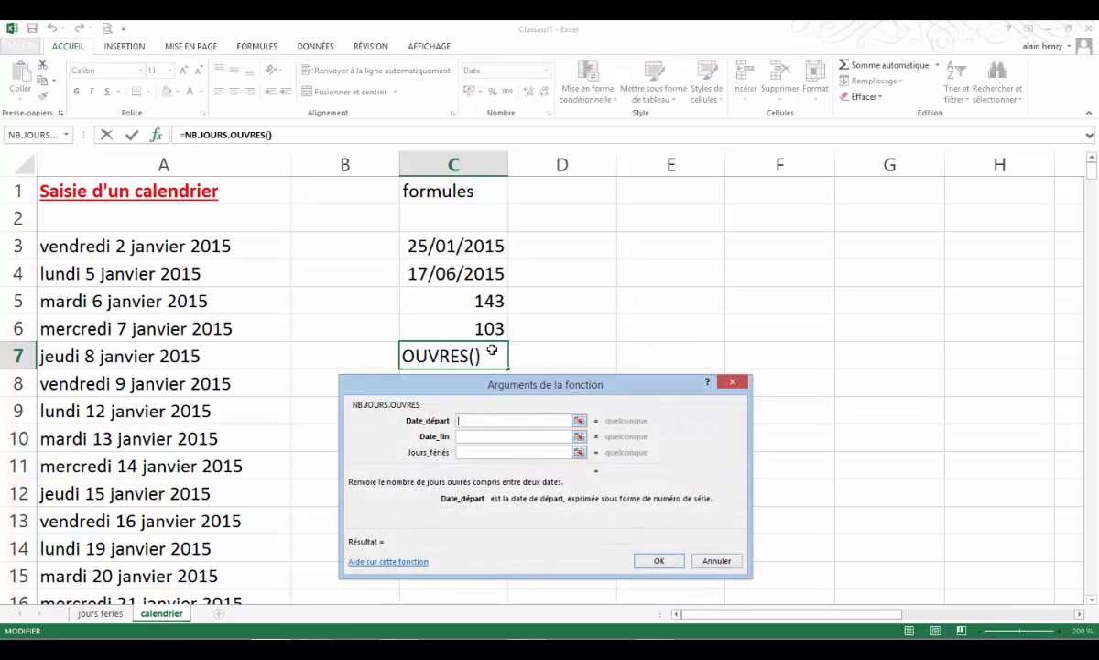
Set Date_départ to C3, Date_fin to C4 and Jours_fériés to A2:A12 of the jours feries sheet, and validate the function
left_click(476, 244)
left_click(486, 435)
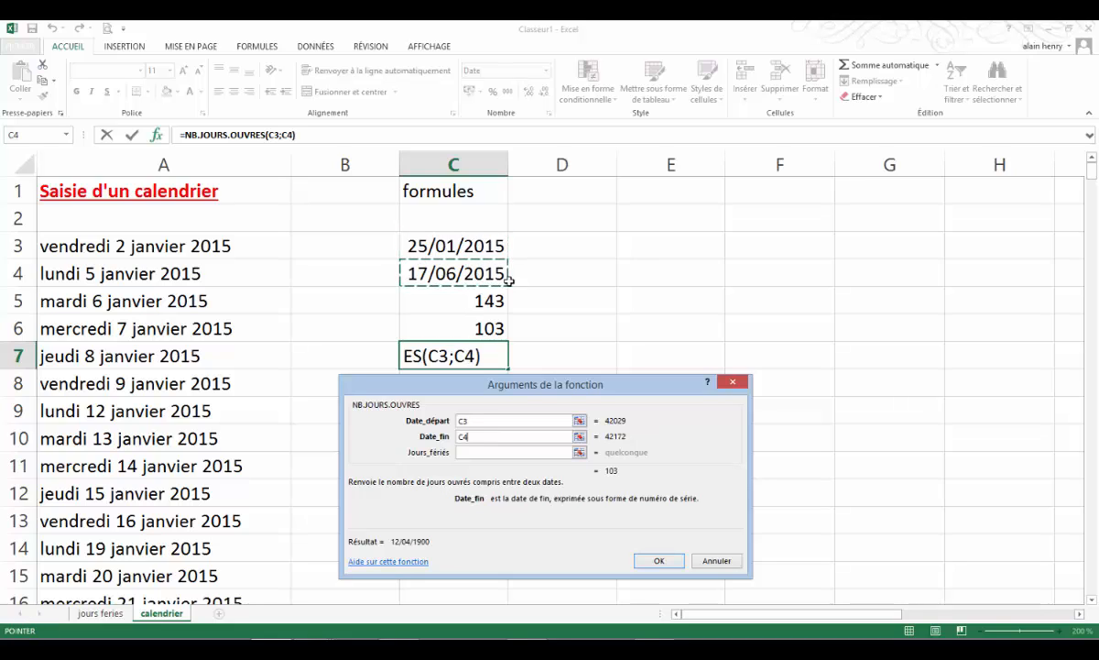
left_click(473, 452)
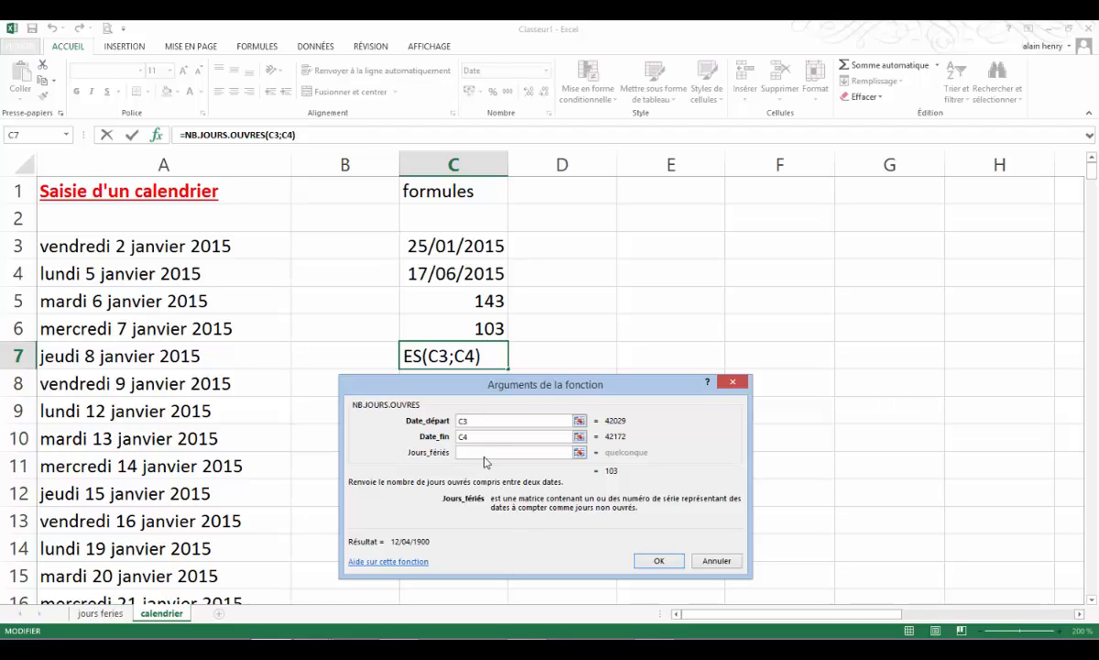
left_click(579, 453)
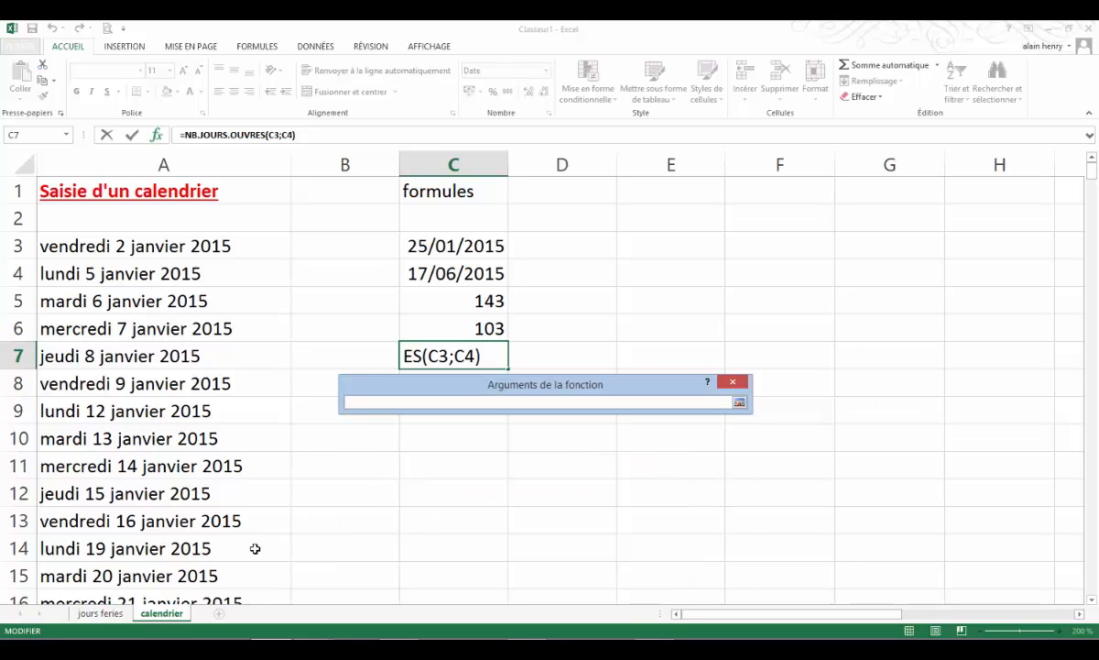
left_click(103, 614)
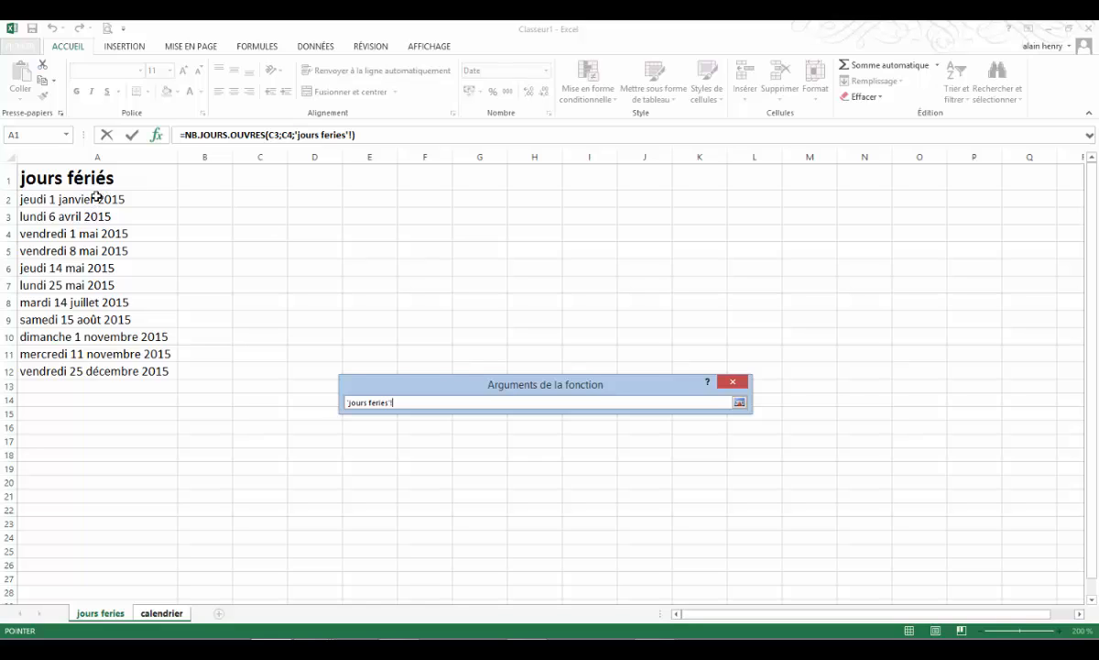
left_click_drag(96, 199, 98, 371)
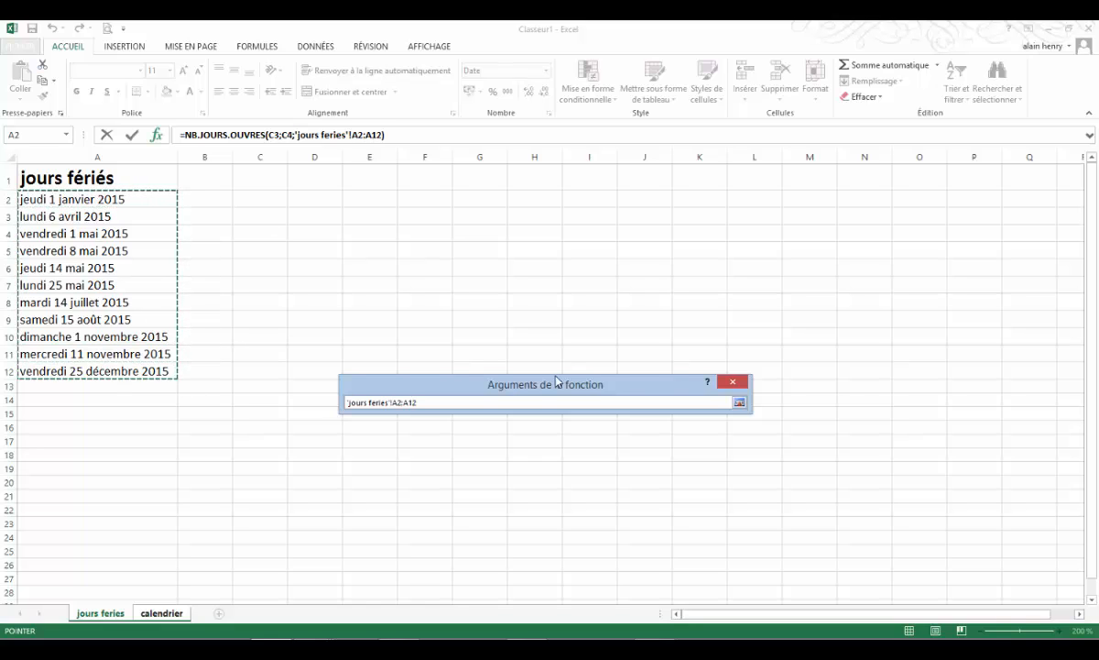
left_click(742, 405)
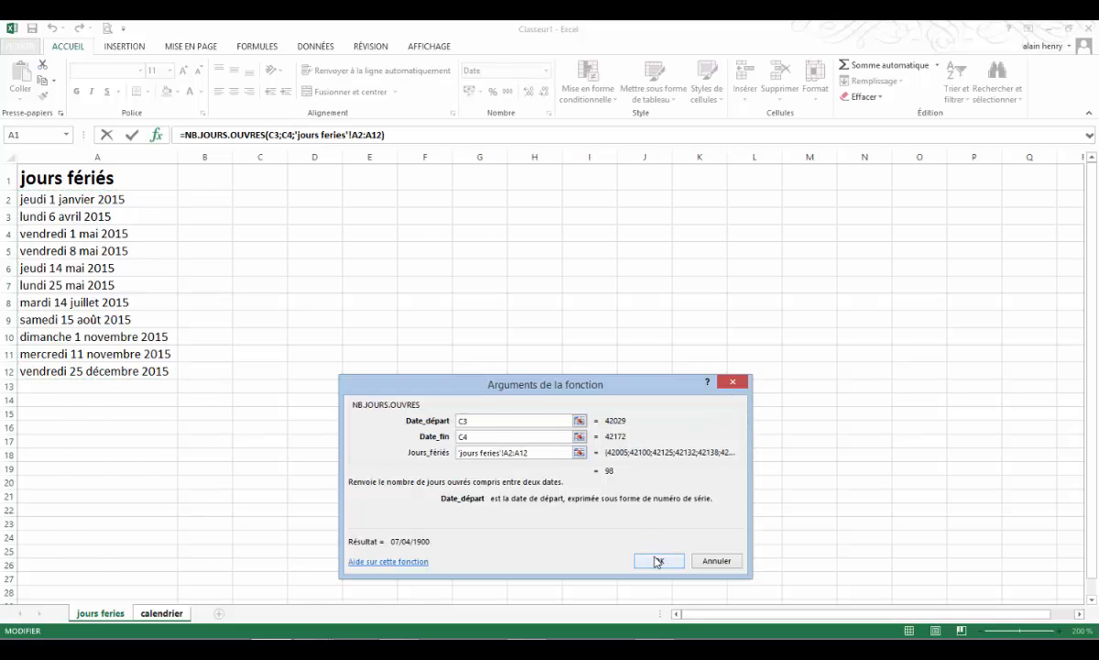
left_click(658, 560)
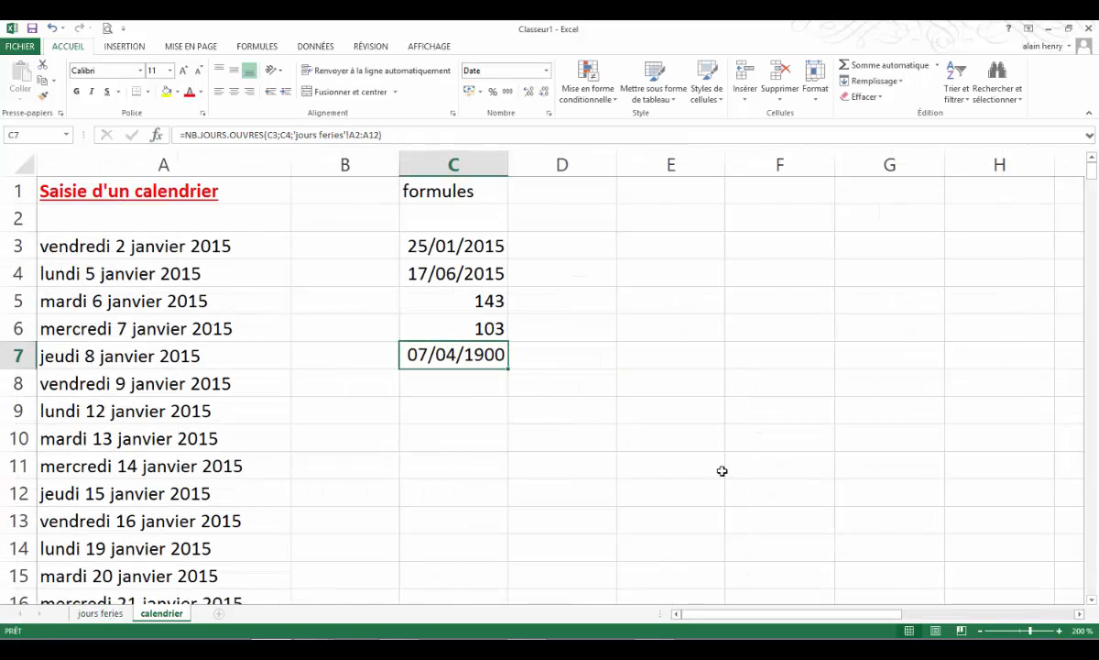
Copy the number format of C6 onto the holiday-adjusted working-day result in C7
left_click(495, 328)
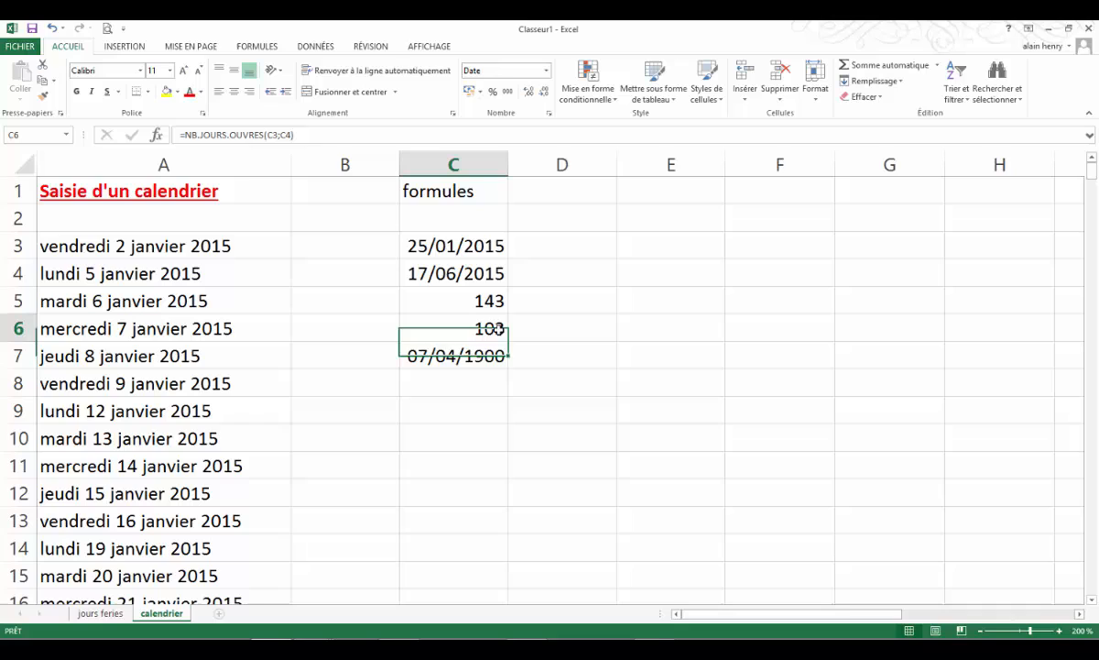
left_click(43, 101)
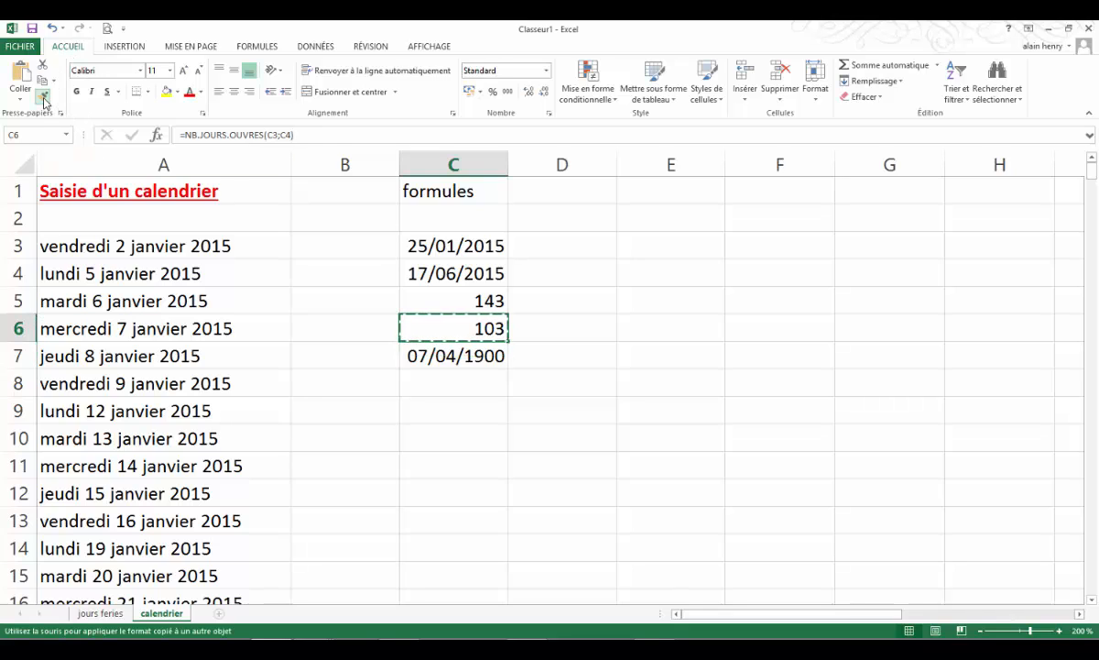
left_click(479, 356)
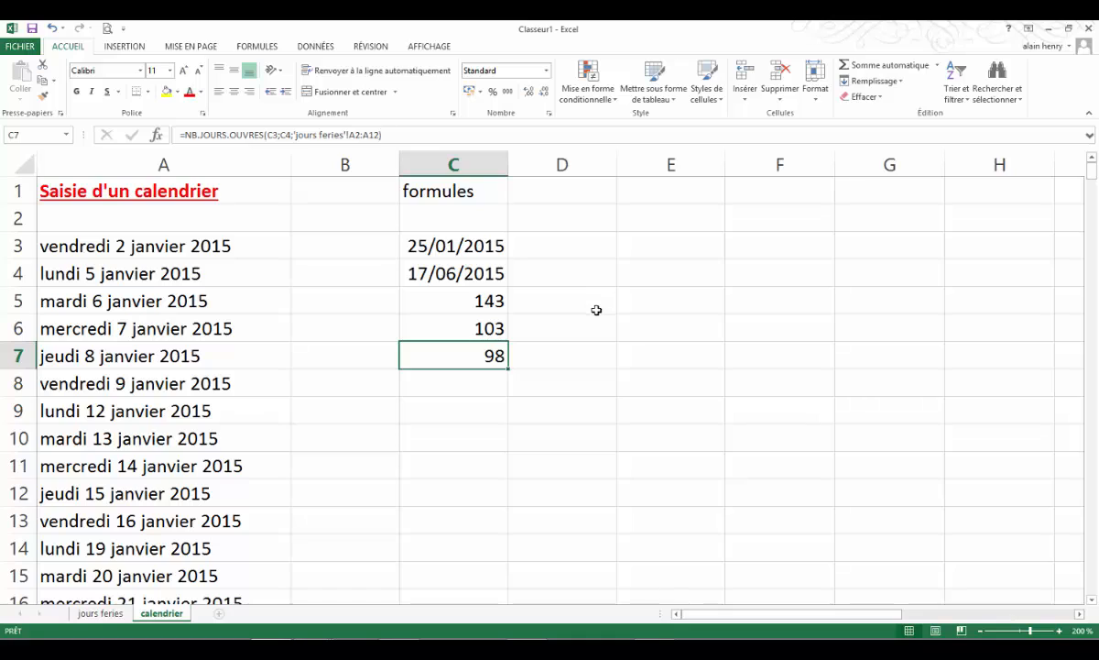